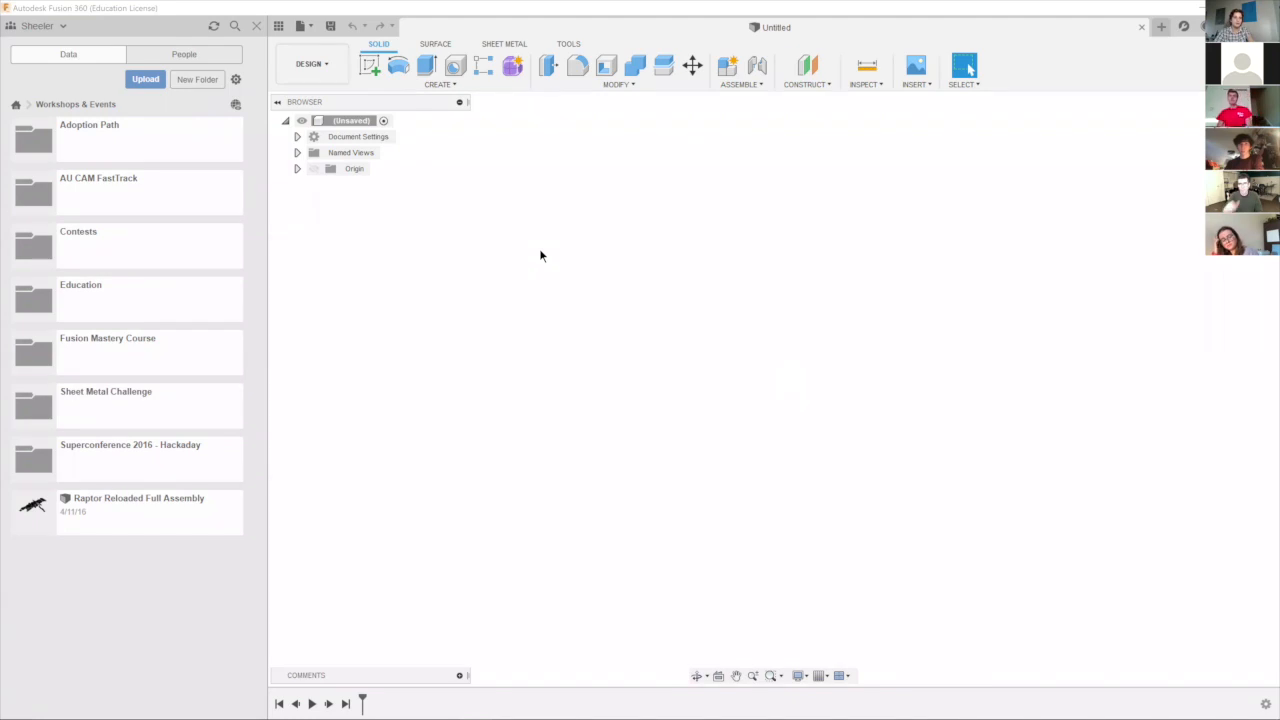
Create a new project named Taco Shell in the team's project list.
{"action": "left_click", "coordinate": [197, 79]}
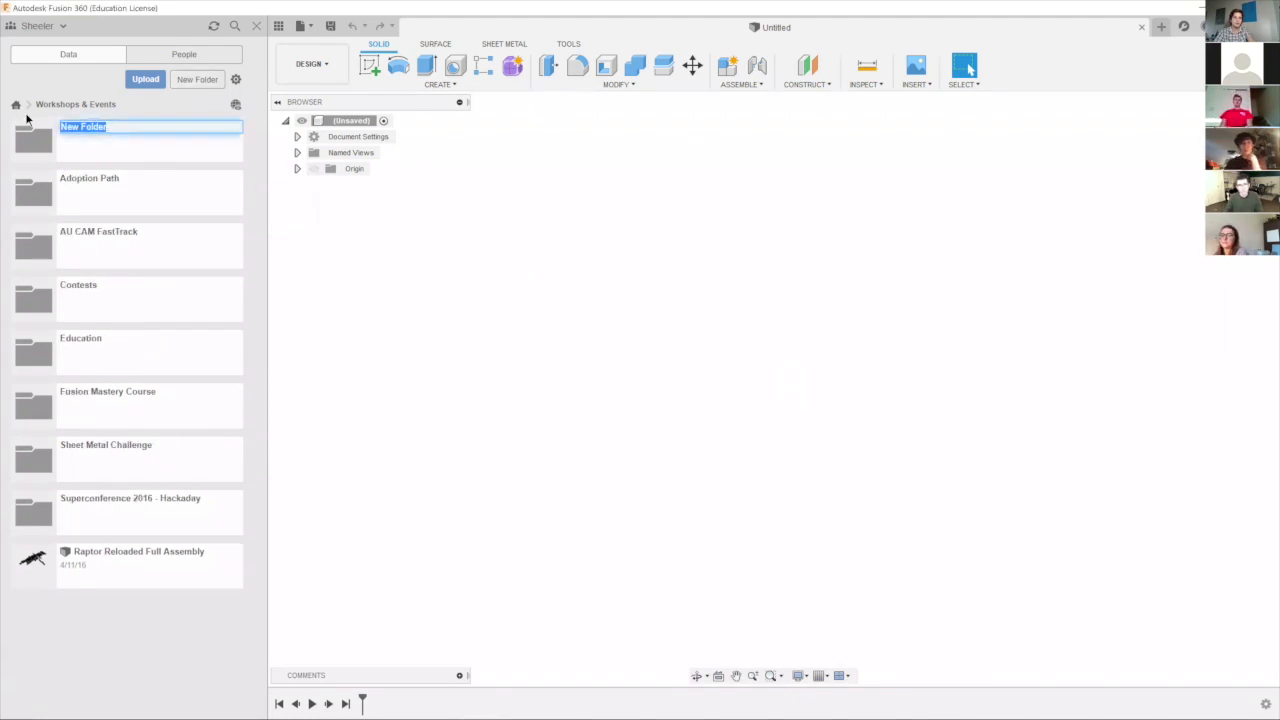
{"action": "left_click", "coordinate": [17, 106]}
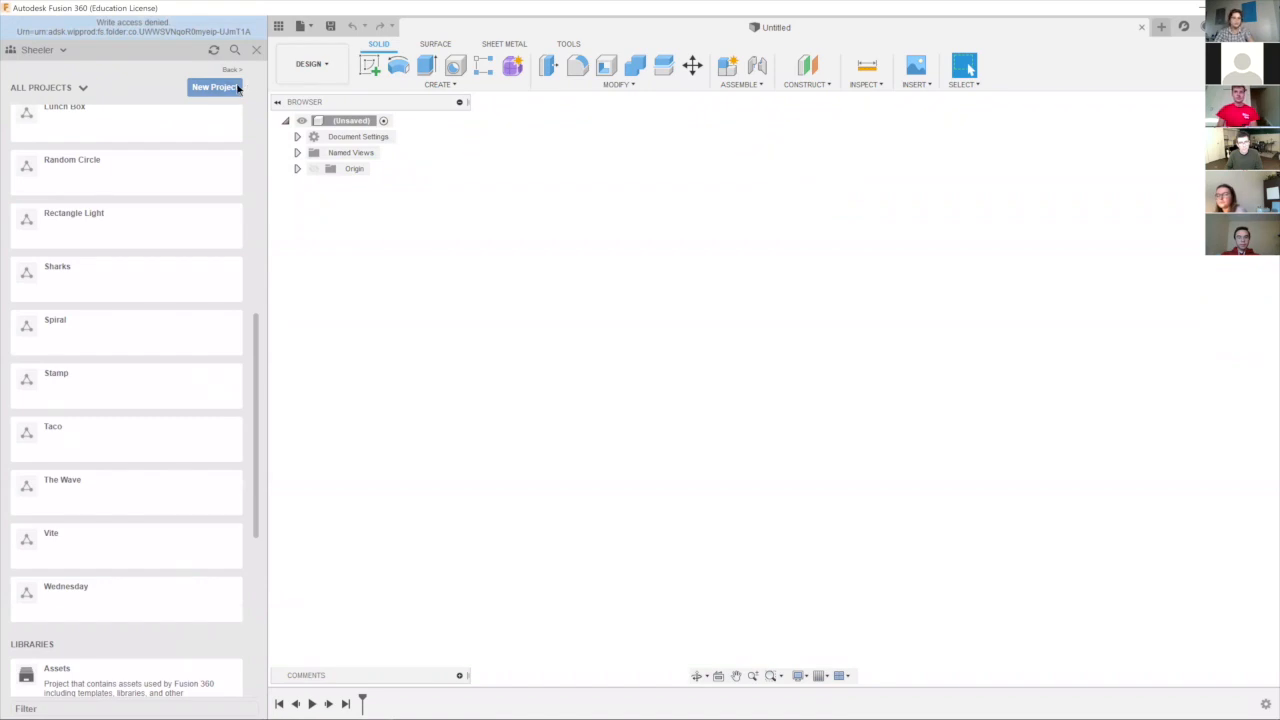
{"action": "left_click", "coordinate": [236, 88]}
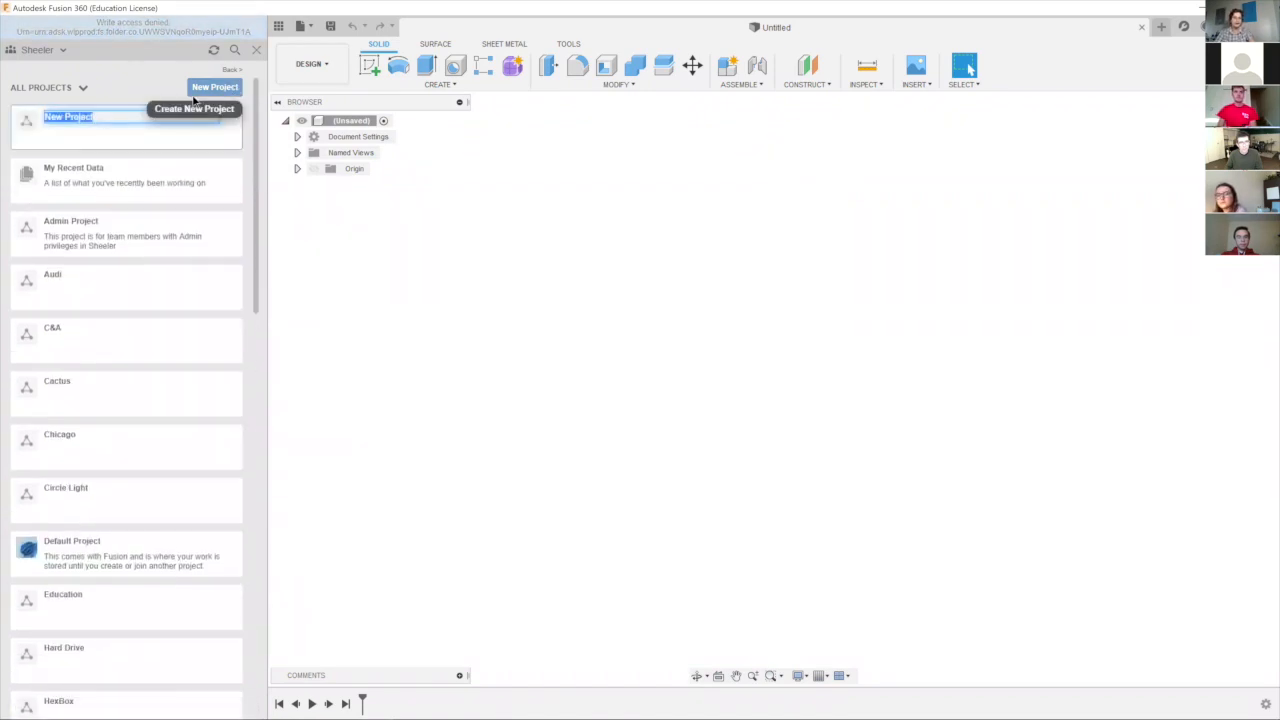
{"action": "type", "text": "tA"}
{"action": "key", "text": "BackSpace"}
{"action": "key", "text": "BackSpace"}
{"action": "key", "text": "BackSpace"}
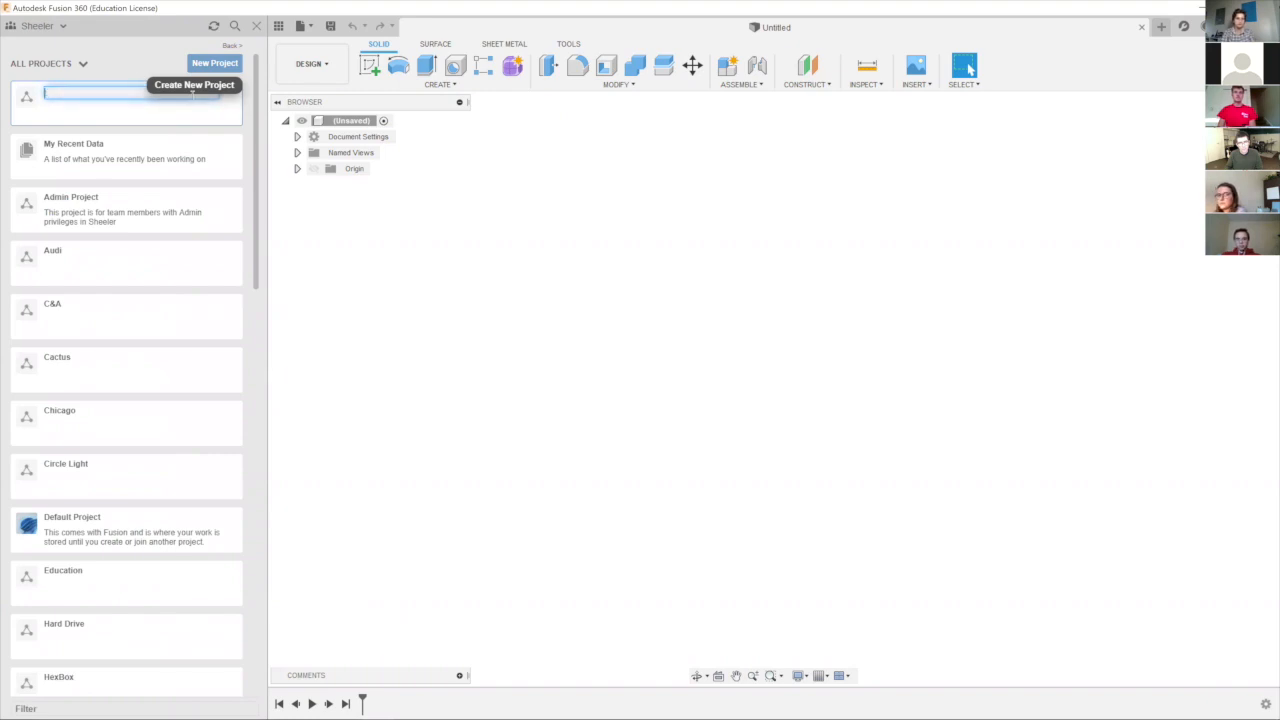
{"action": "type", "text": "aco Shell"}
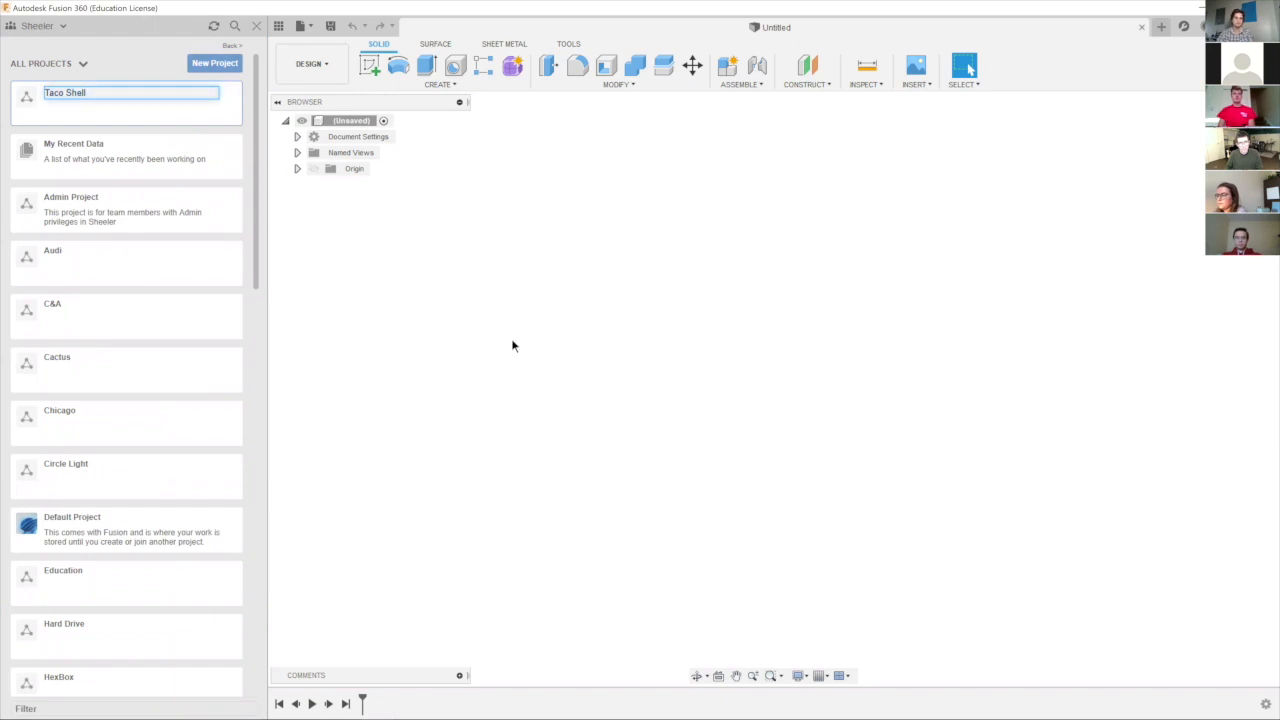
{"action": "key", "text": "Return"}
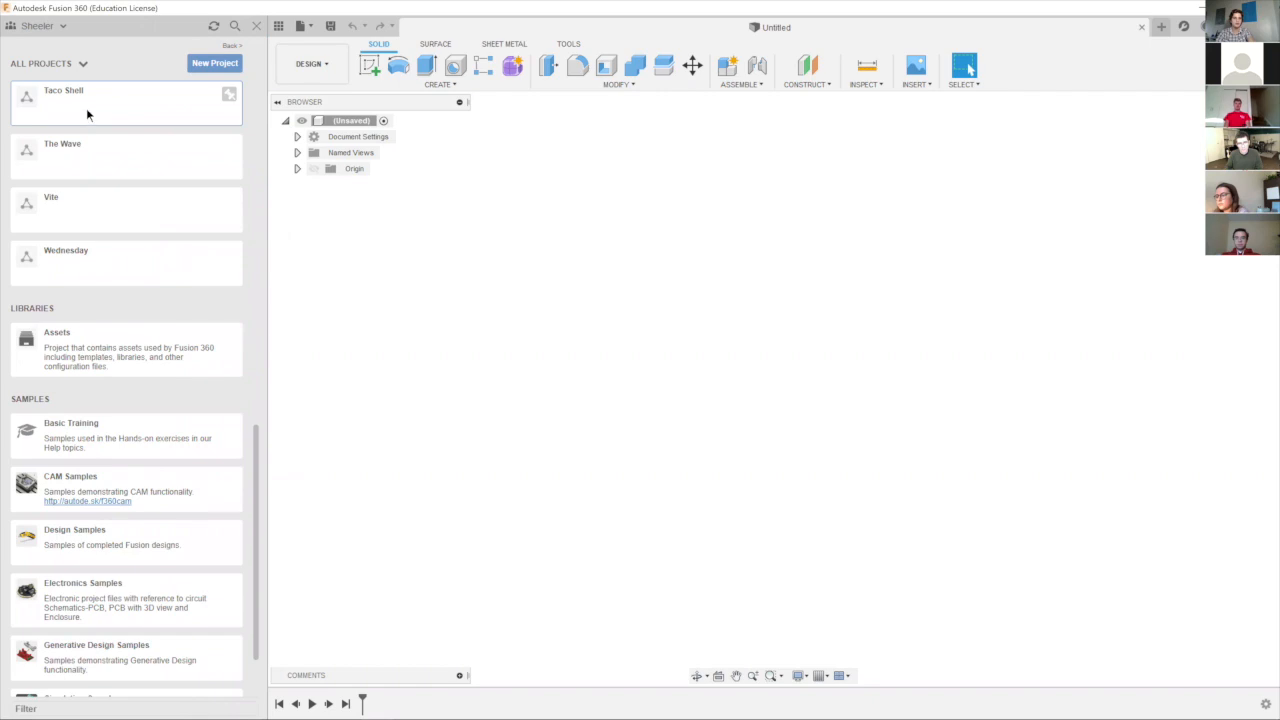
Create a new design and close the original untitled document.
{"action": "left_click", "coordinate": [310, 33]}
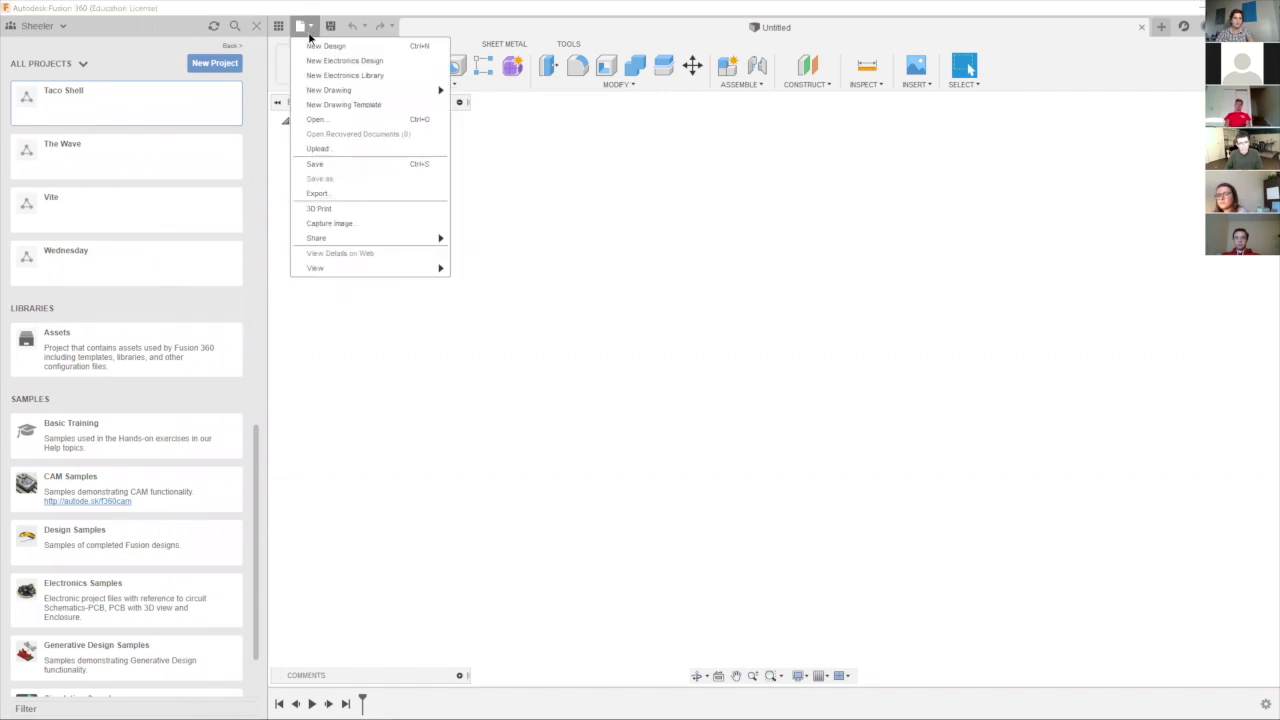
{"action": "left_click", "coordinate": [326, 46]}
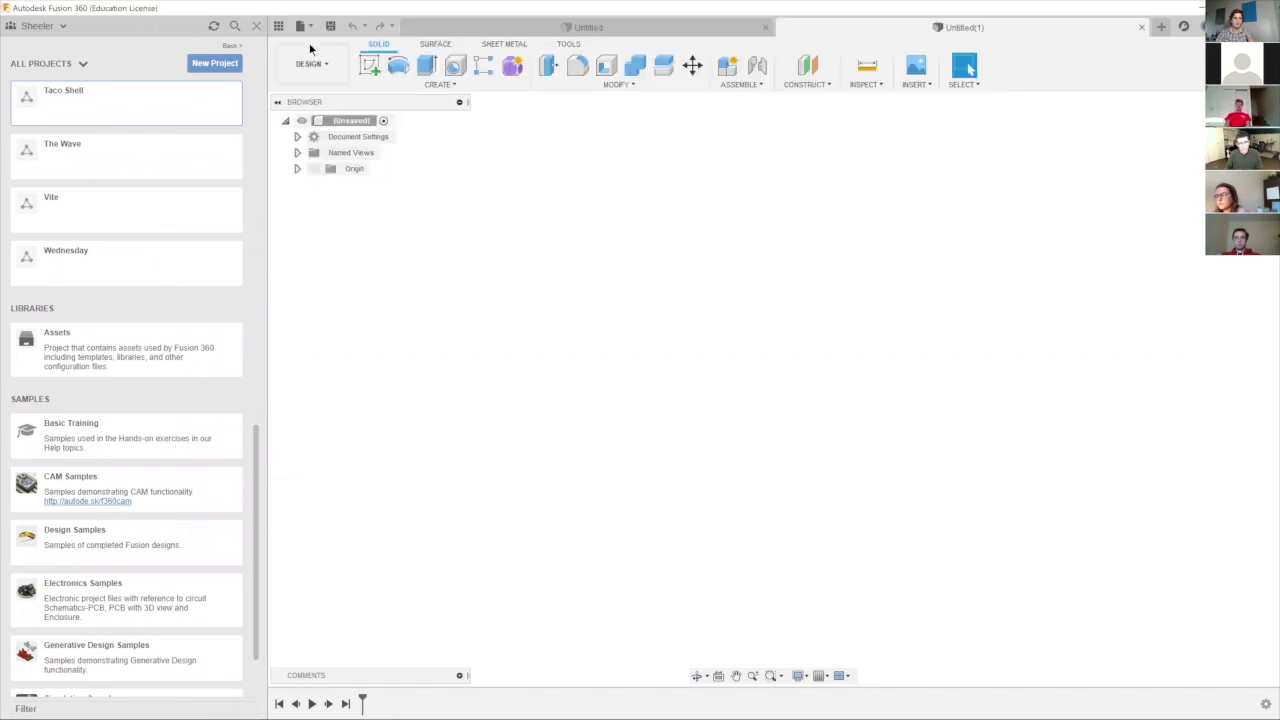
{"action": "left_click", "coordinate": [767, 29]}
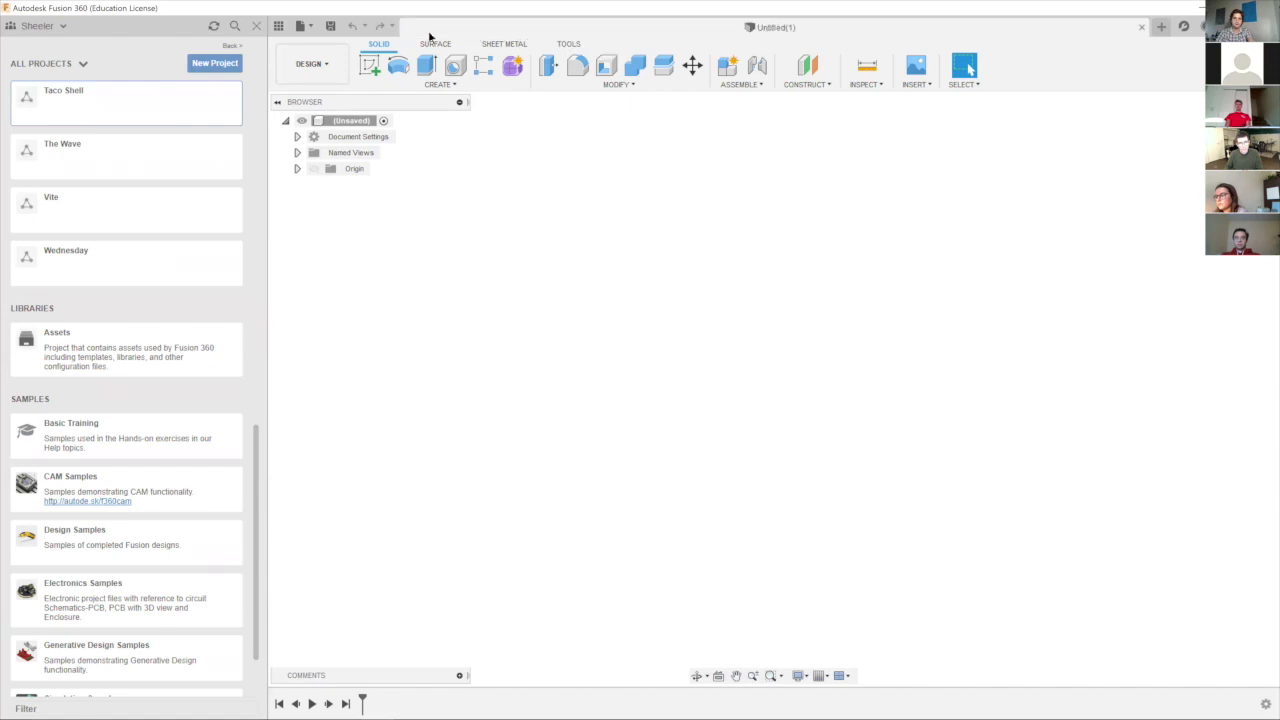
Save the new design as Shell in the Taco Shell project and hide the project list.
{"action": "left_click", "coordinate": [331, 27]}
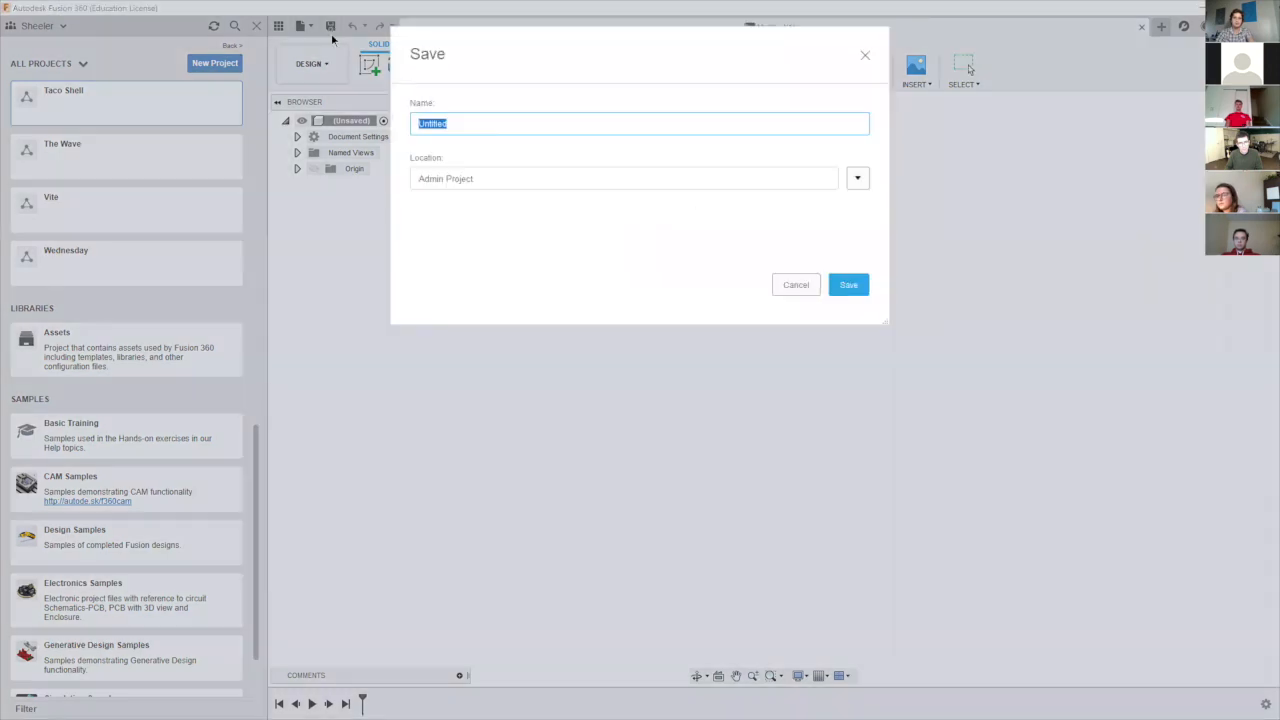
{"action": "left_click", "coordinate": [856, 179]}
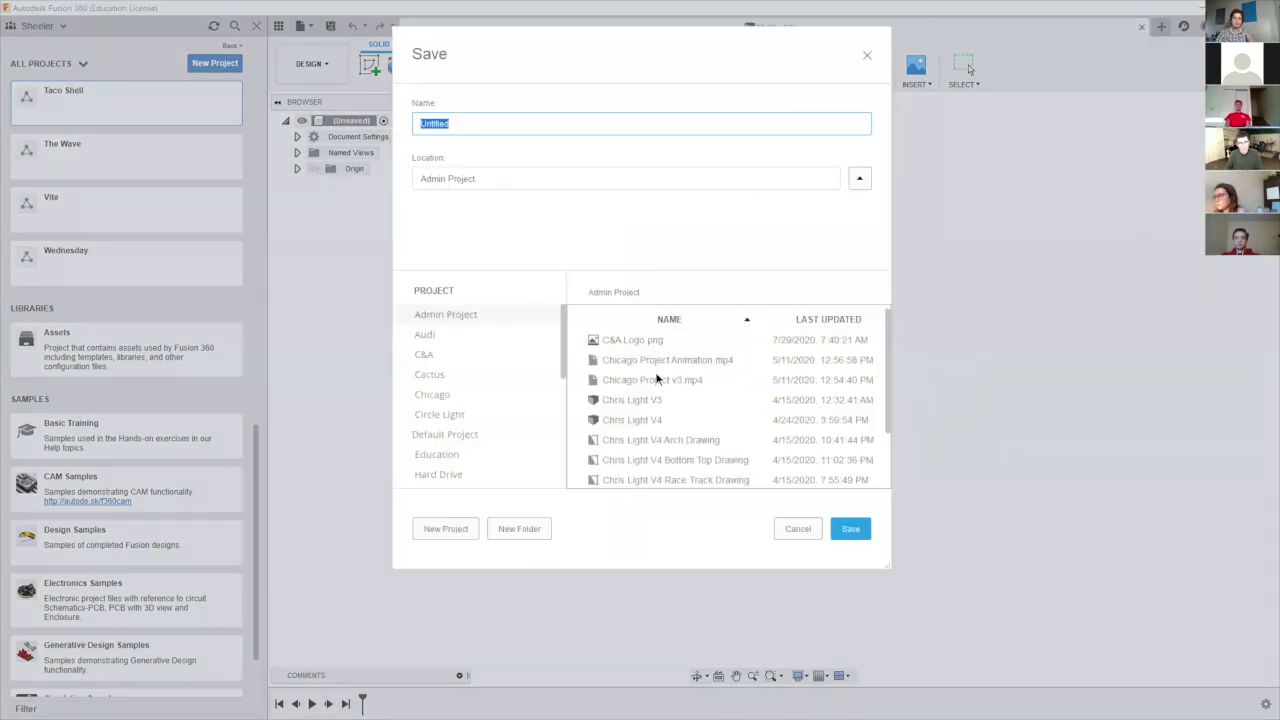
{"action": "scroll", "coordinate": [452, 352], "scroll_direction": "down", "scroll_amount": 5}
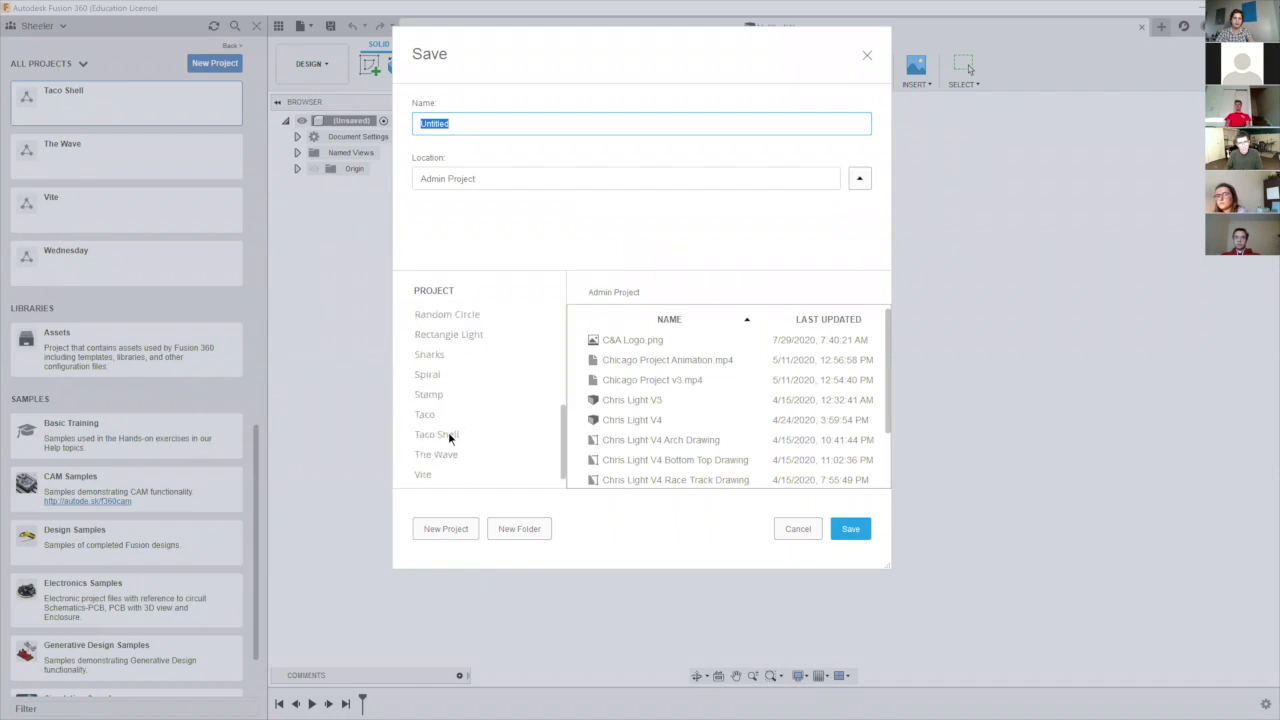
{"action": "left_click", "coordinate": [452, 436]}
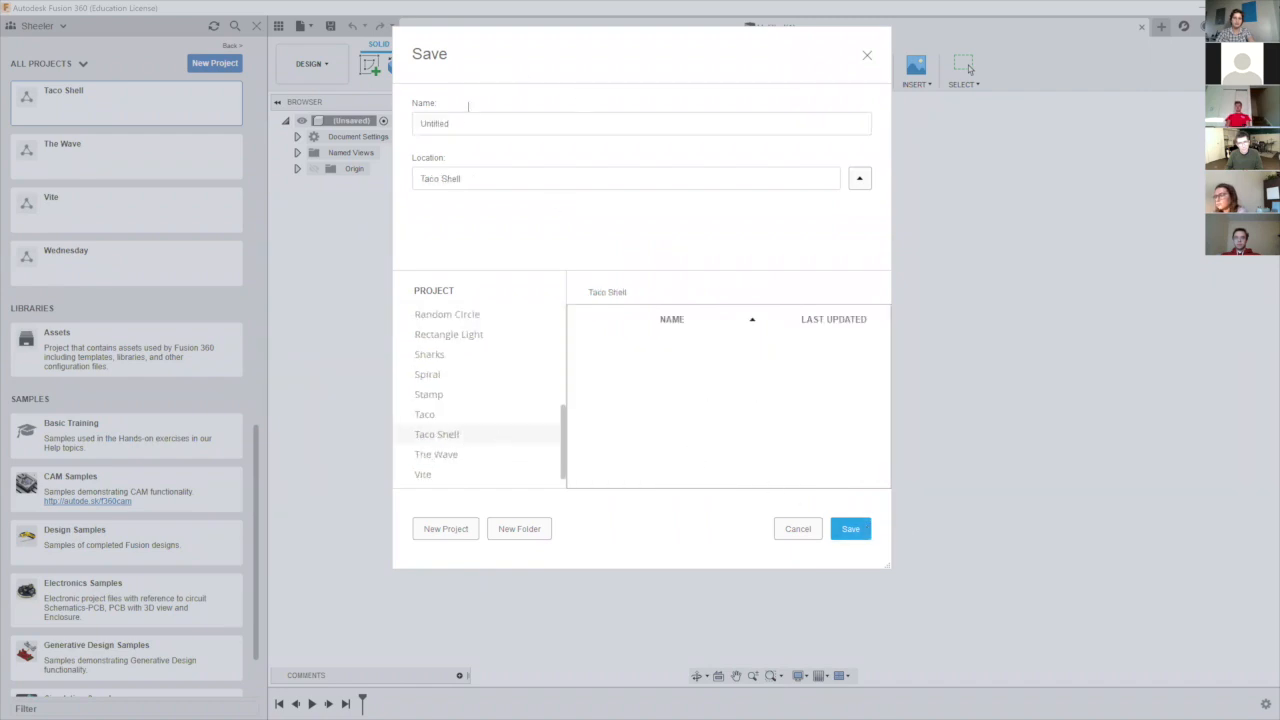
{"action": "left_click", "coordinate": [467, 127]}
{"action": "double_click", "coordinate": [467, 127]}
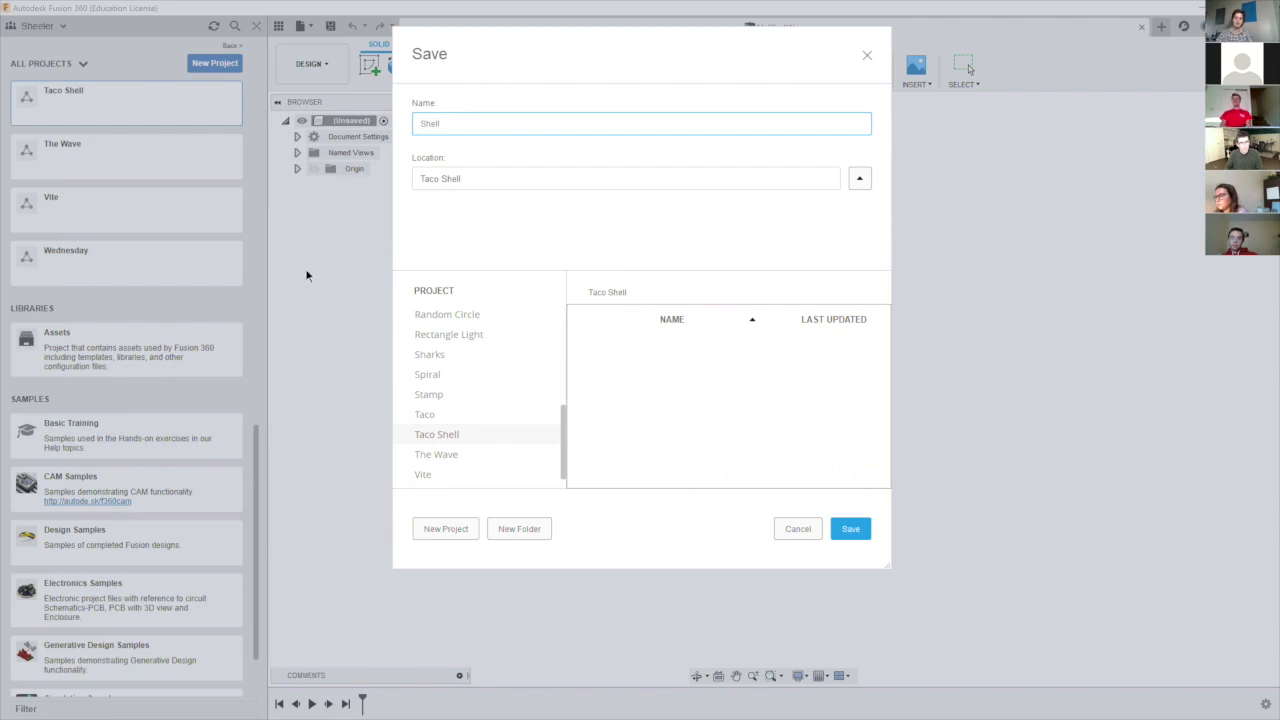
{"action": "left_click", "coordinate": [850, 528]}
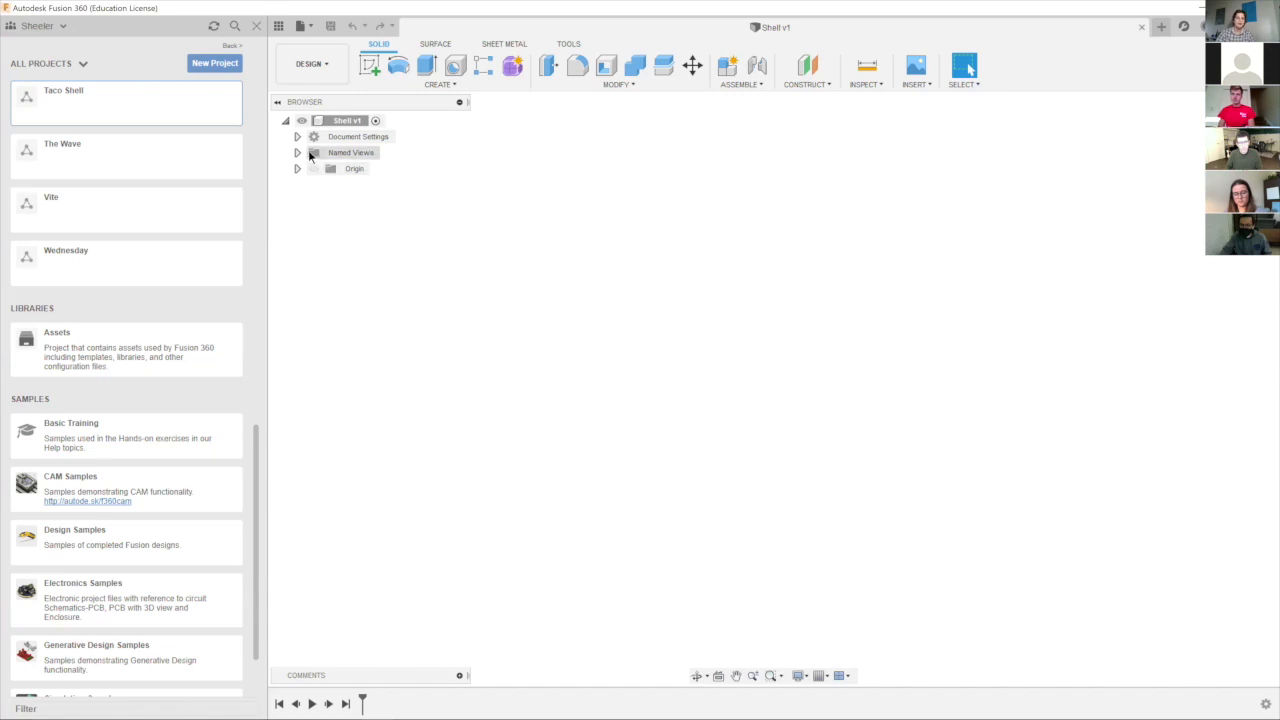
{"action": "left_click", "coordinate": [260, 30]}
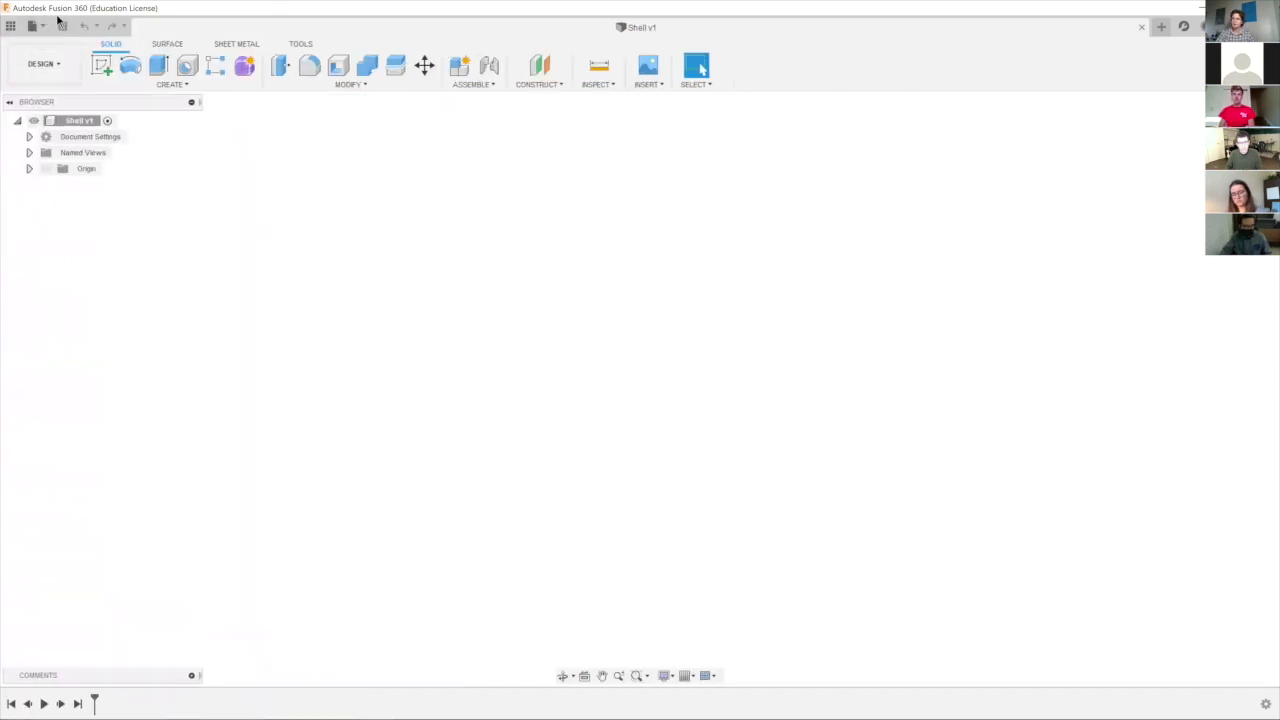
Check the document's active unit type and its available options, keep Inch, and dismiss the units dialog.
{"action": "left_click", "coordinate": [29, 136]}
{"action": "mouse_move", "coordinate": [65, 149]}
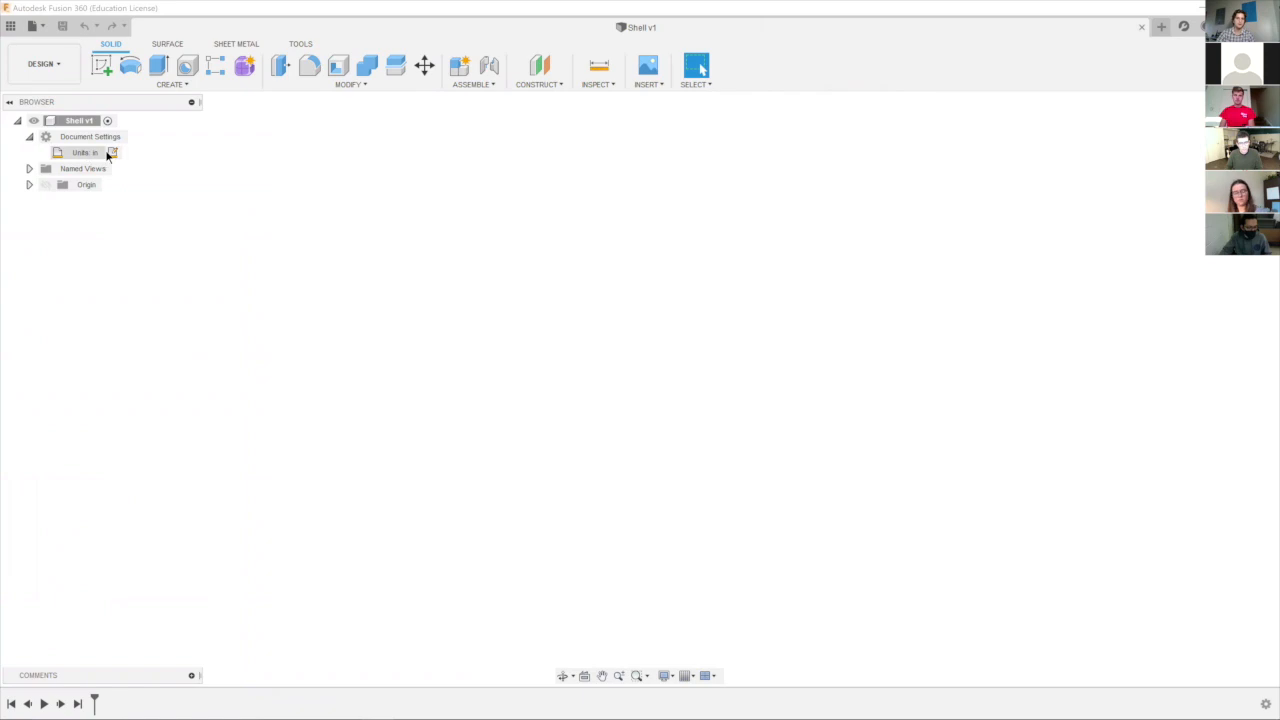
{"action": "left_click", "coordinate": [111, 153]}
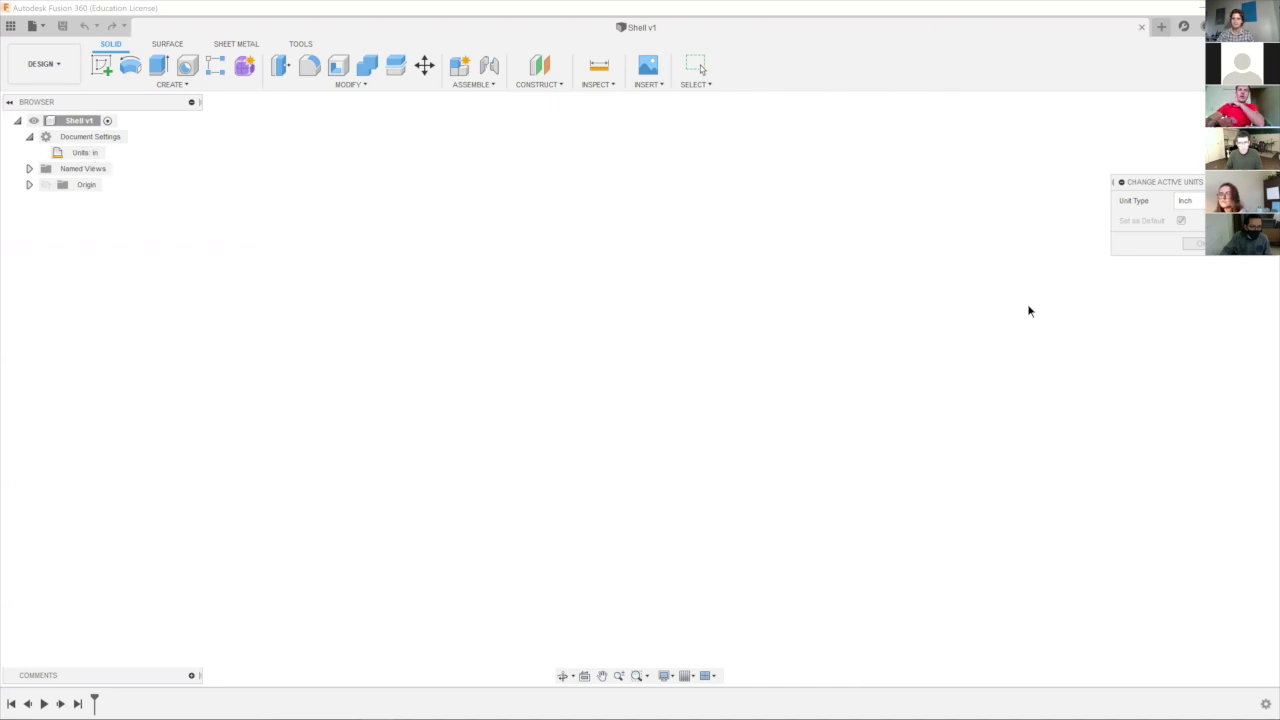
{"action": "key", "text": "super+Tab"}
{"action": "left_click", "coordinate": [107, 150]}
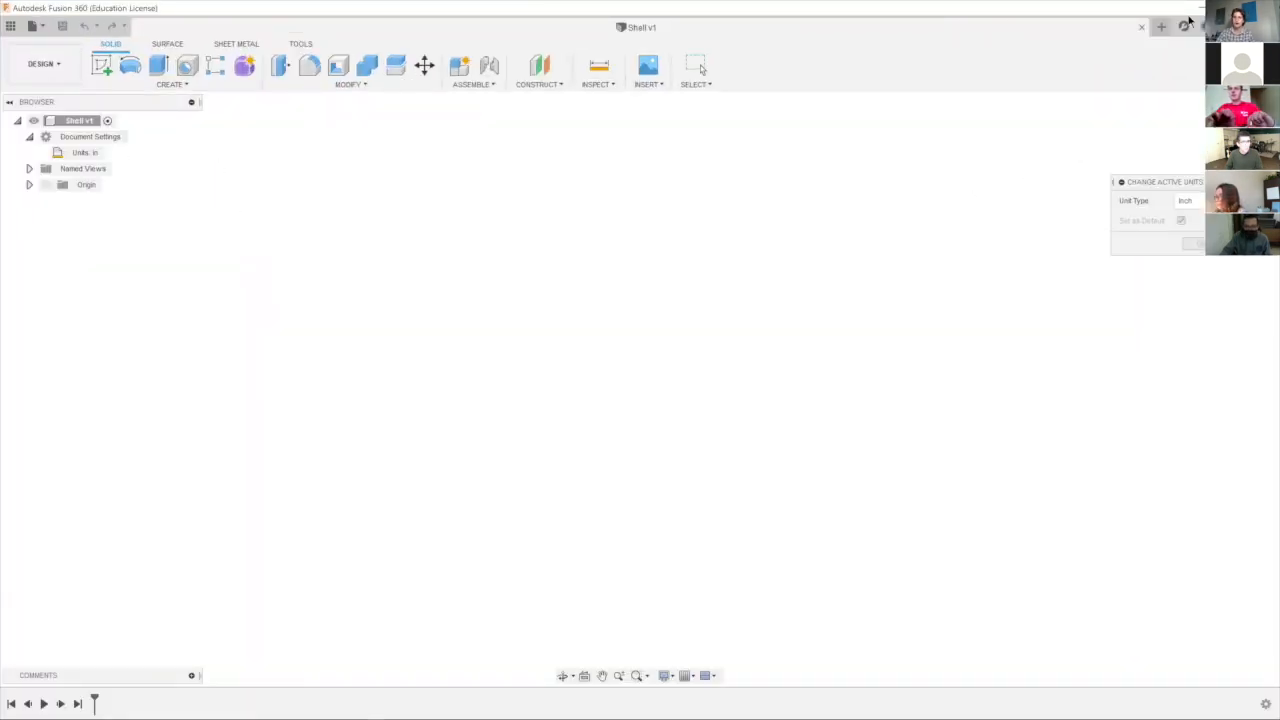
{"action": "left_click_drag", "start_coordinate": [1170, 184], "coordinate": [250, 196]}
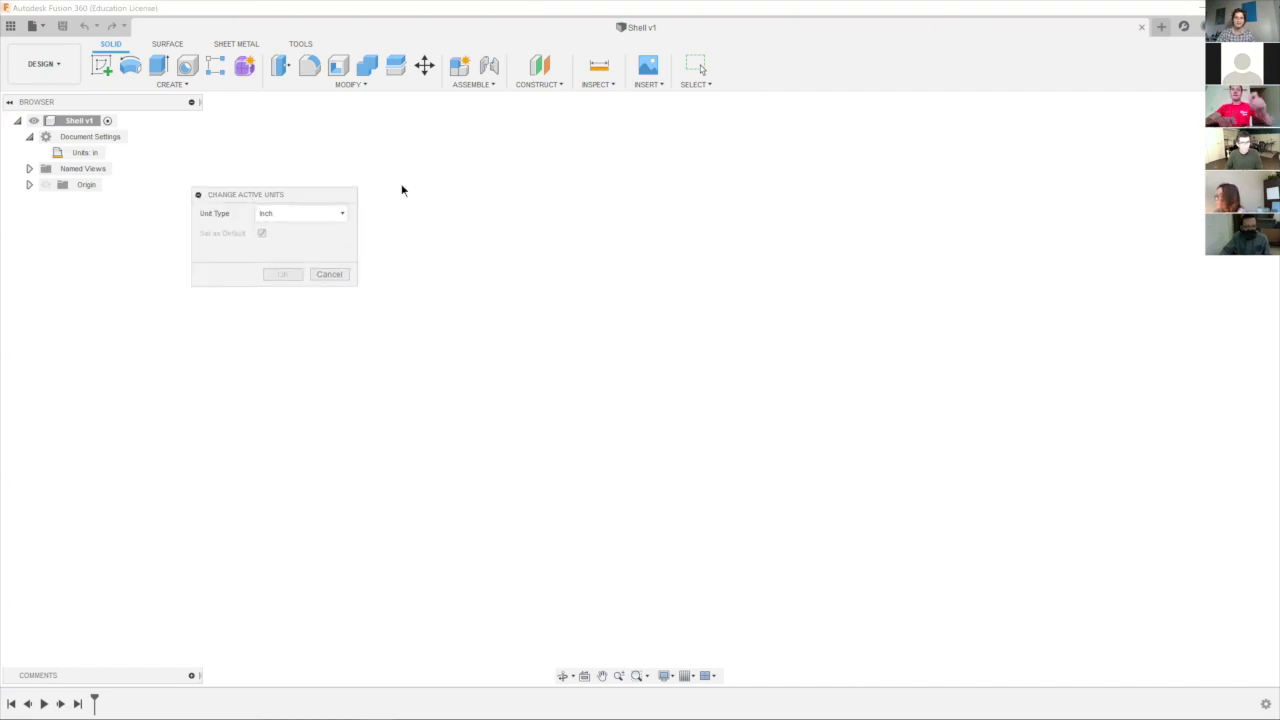
{"action": "left_click_drag", "start_coordinate": [280, 194], "coordinate": [358, 194]}
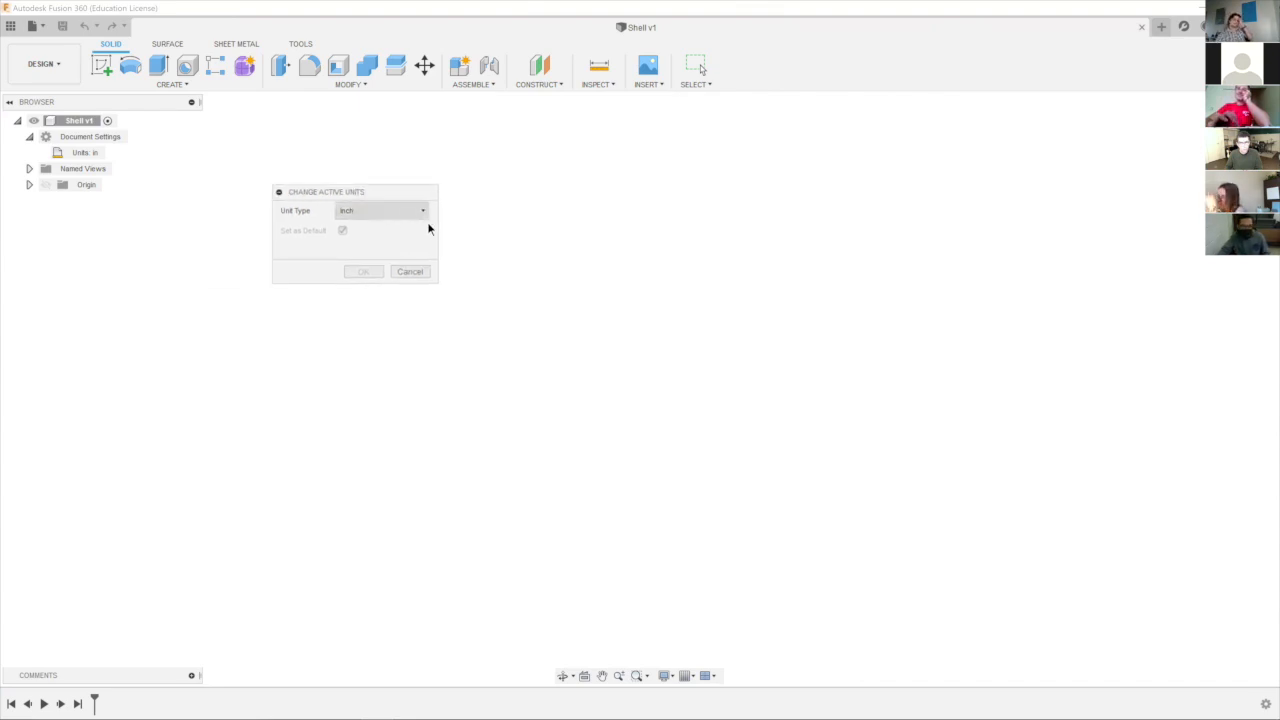
{"action": "left_click", "coordinate": [408, 211]}
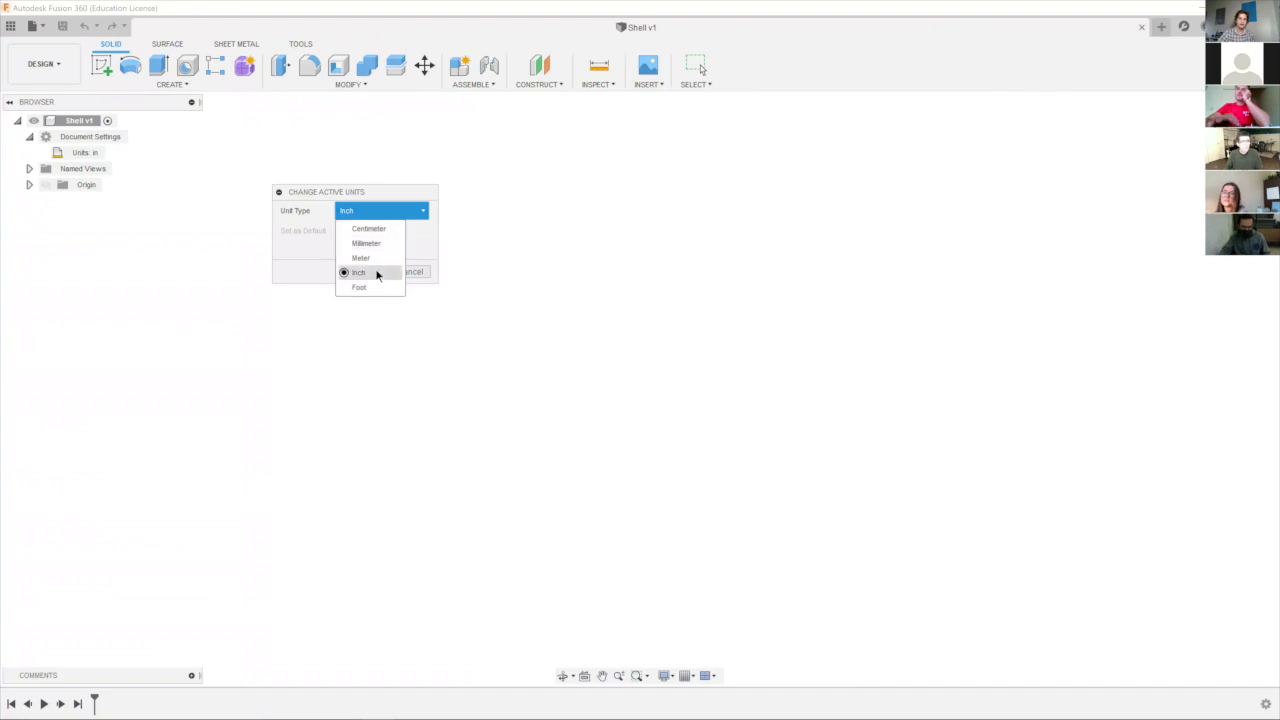
{"action": "left_click", "coordinate": [376, 274]}
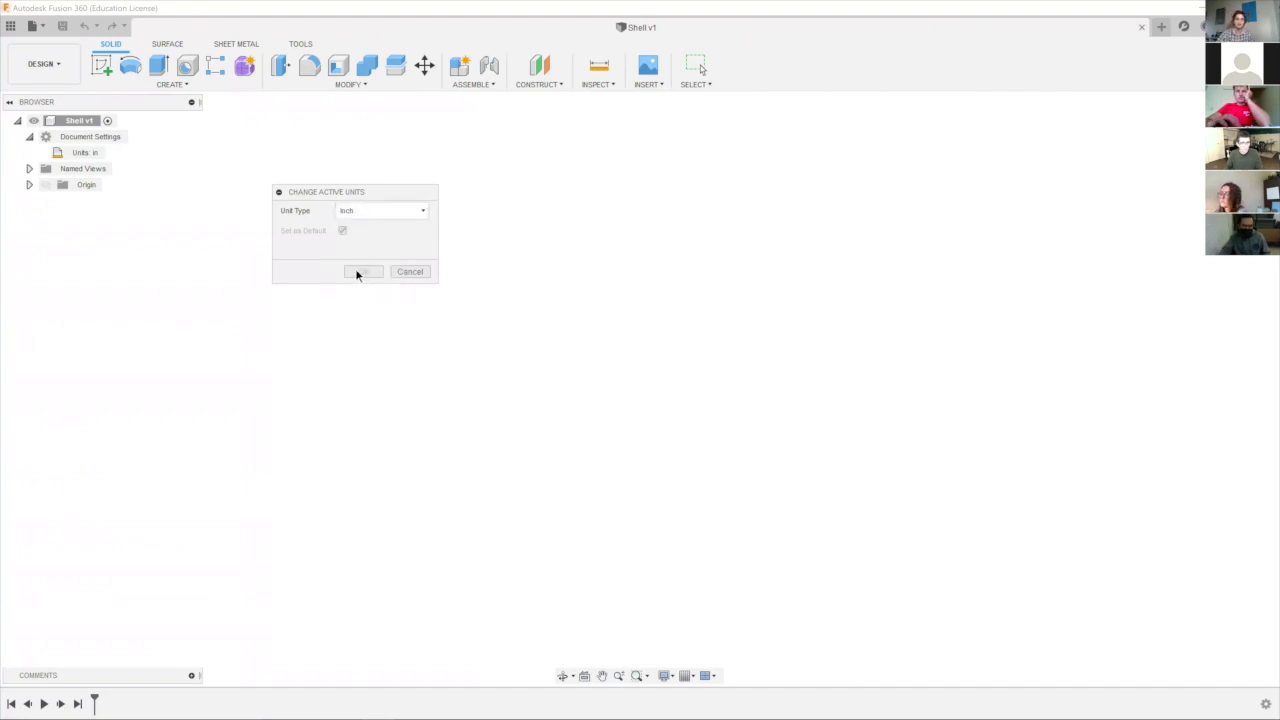
{"action": "left_click", "coordinate": [410, 271]}
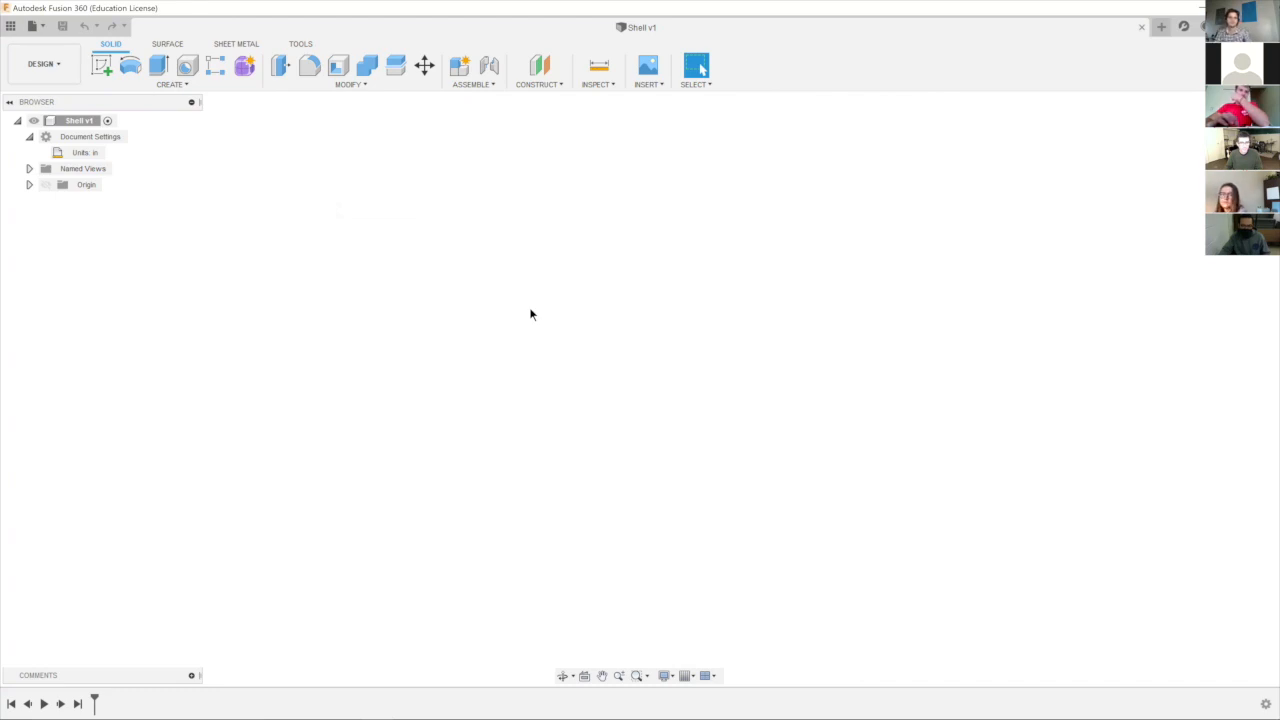
Switch to the Fusion Demo 2 slides and review the New Component and Create Sketch instructions.
{"action": "key", "text": "super+Tab"}
{"action": "left_click", "coordinate": [274, 369]}
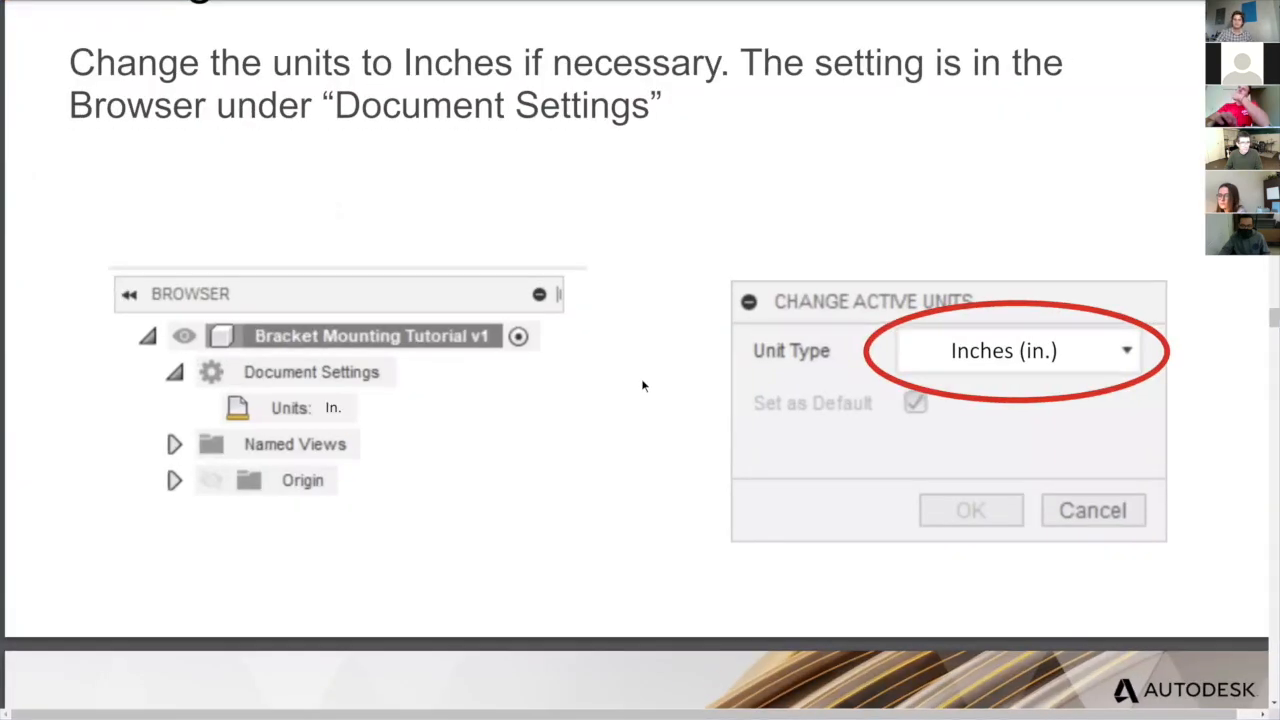
{"action": "scroll", "coordinate": [643, 386], "scroll_direction": "down", "scroll_amount": 5}
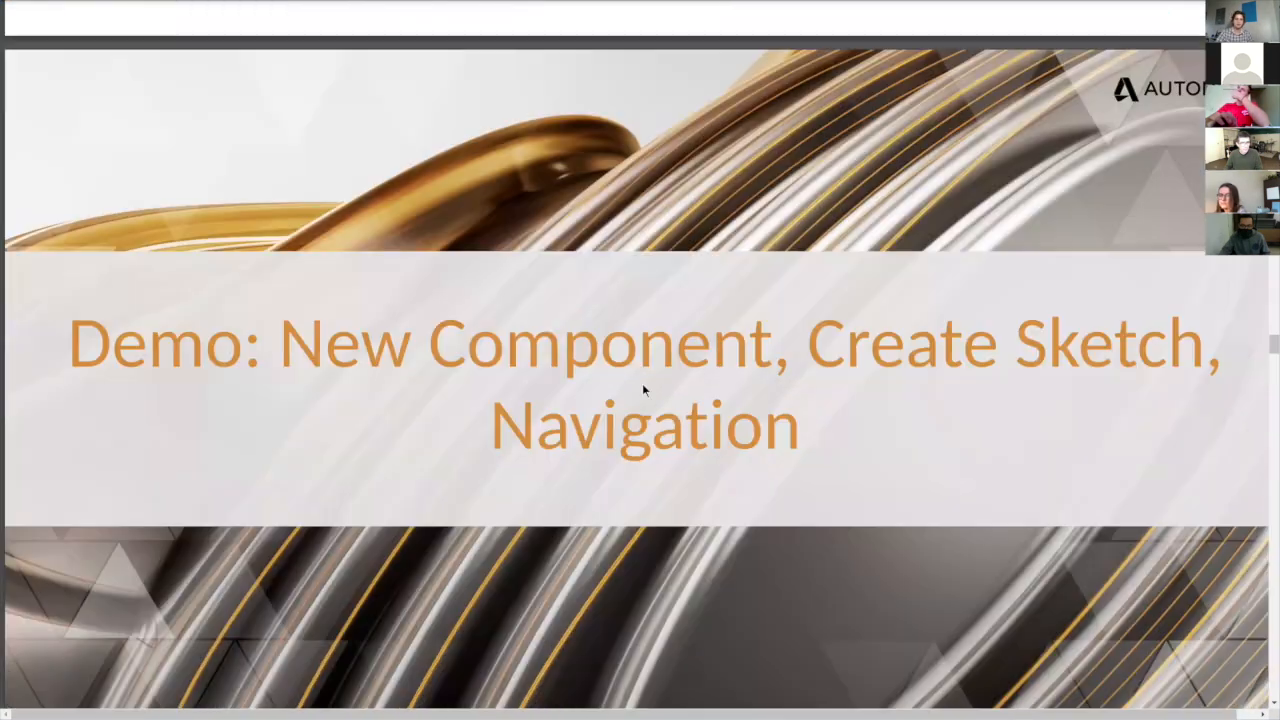
{"action": "scroll", "coordinate": [643, 388], "scroll_direction": "down", "scroll_amount": 6}
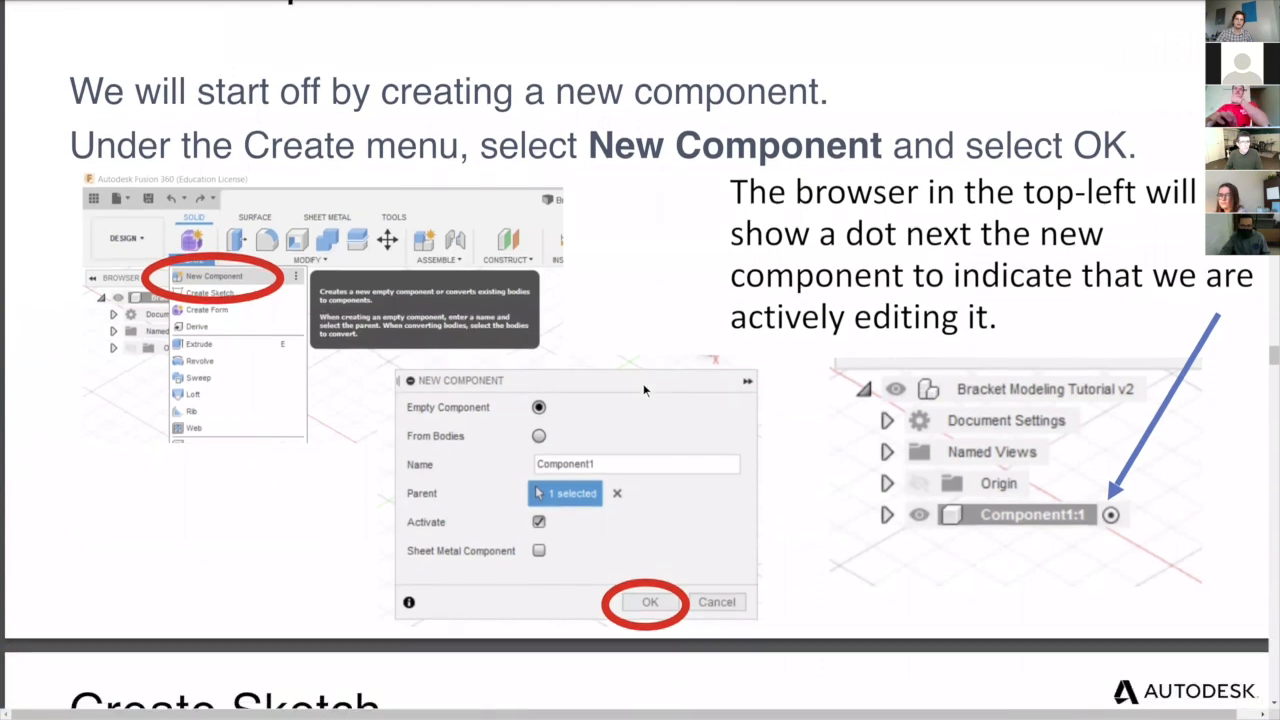
{"action": "scroll", "coordinate": [643, 383], "scroll_direction": "up", "scroll_amount": 3}
{"action": "scroll", "coordinate": [620, 383], "scroll_direction": "down", "scroll_amount": 2}
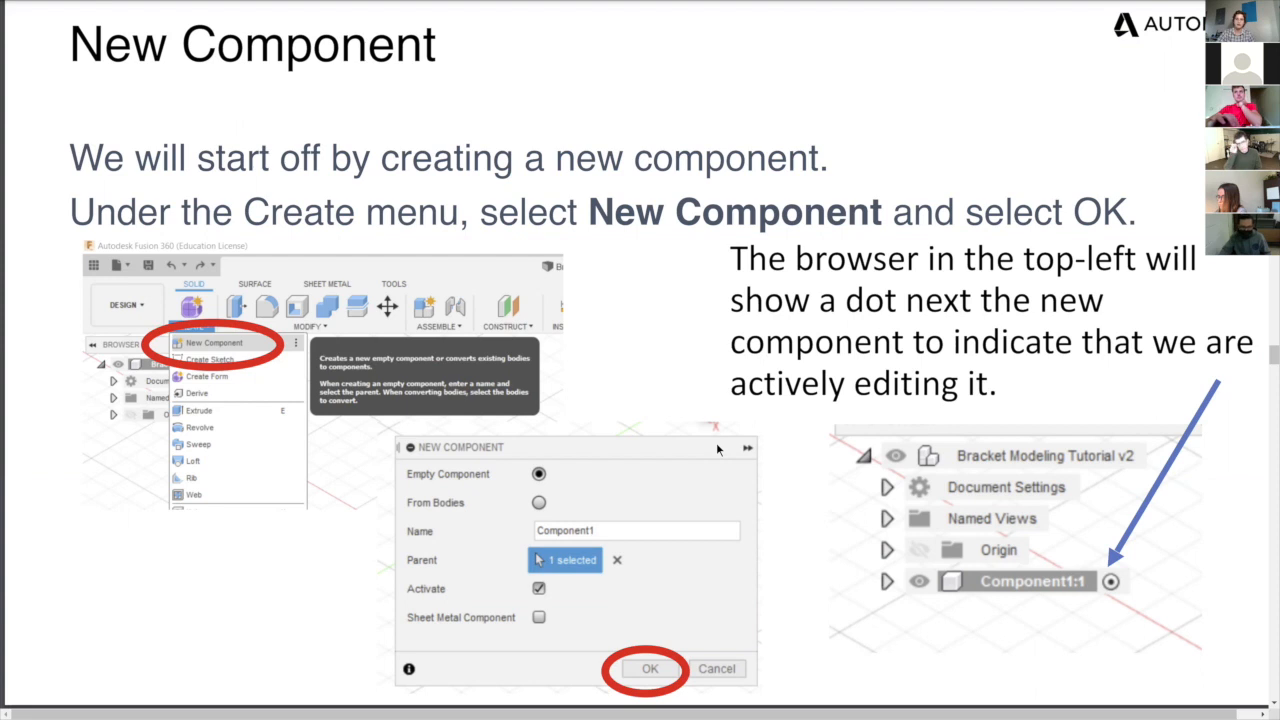
{"action": "scroll", "coordinate": [717, 450], "scroll_direction": "down", "scroll_amount": 5}
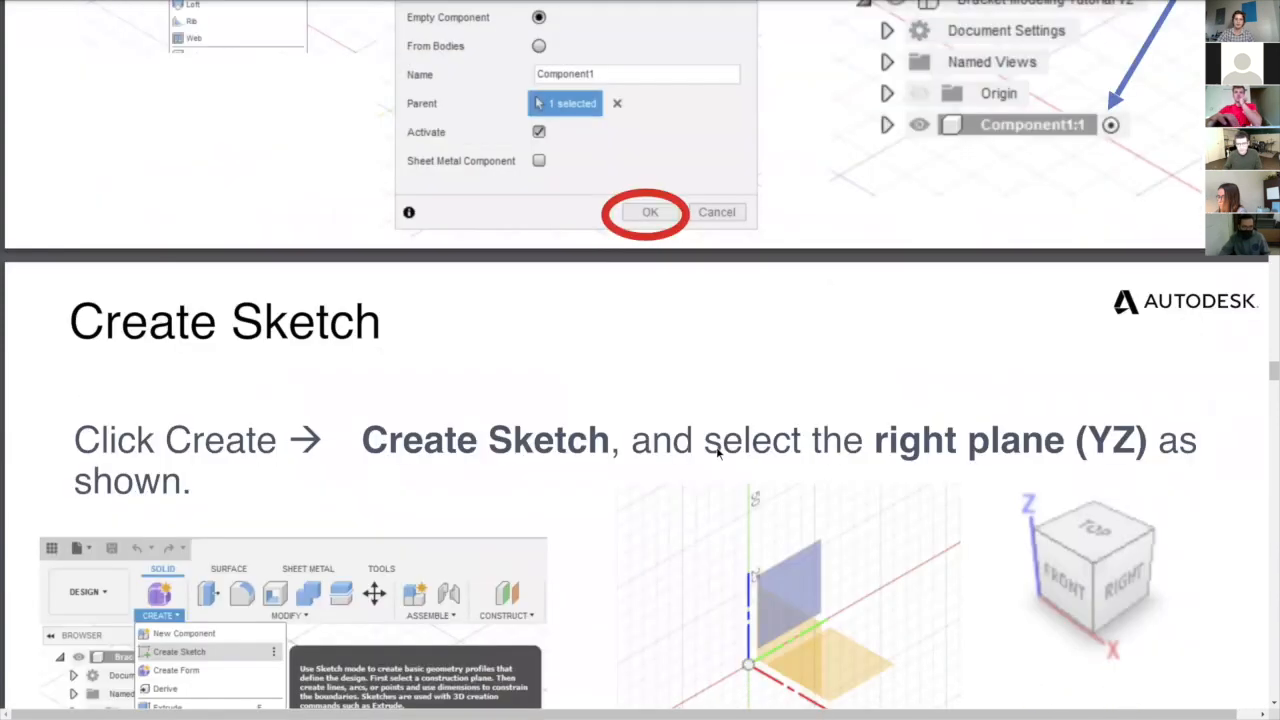
{"action": "scroll", "coordinate": [717, 450], "scroll_direction": "down", "scroll_amount": 3}
{"action": "scroll", "coordinate": [716, 448], "scroll_direction": "down", "scroll_amount": 1}
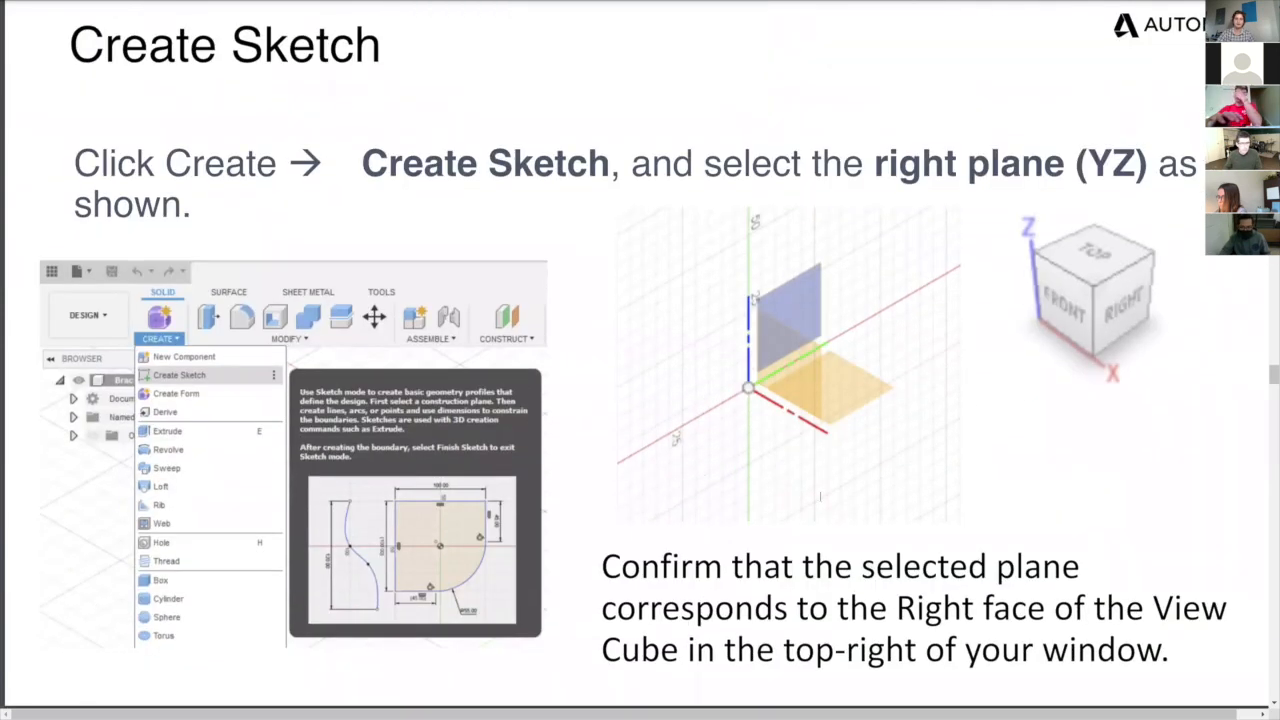
{"action": "scroll", "coordinate": [725, 420], "scroll_direction": "down", "scroll_amount": 1}
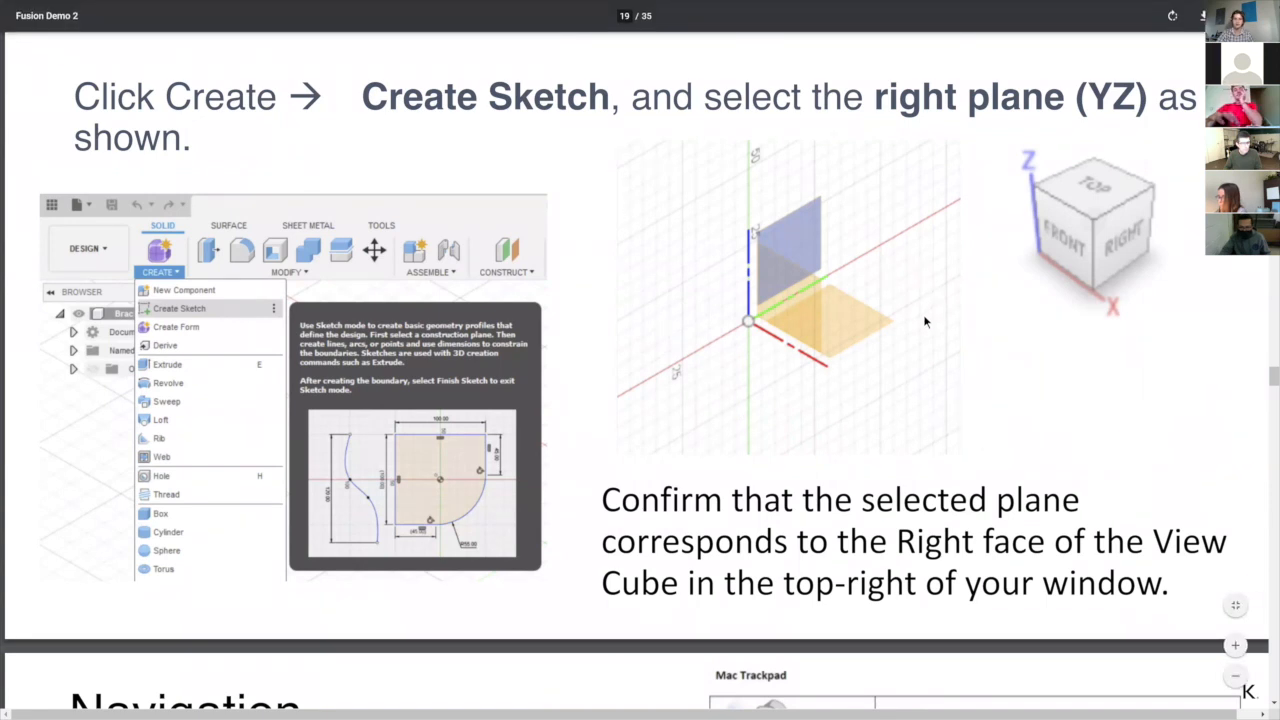
Read through the mouse and trackpad Navigation slide and continue to the Create and Fully Constrain Sketch demo title.
{"action": "scroll", "coordinate": [923, 321], "scroll_direction": "down", "scroll_amount": 1}
{"action": "scroll", "coordinate": [925, 321], "scroll_direction": "down", "scroll_amount": 1}
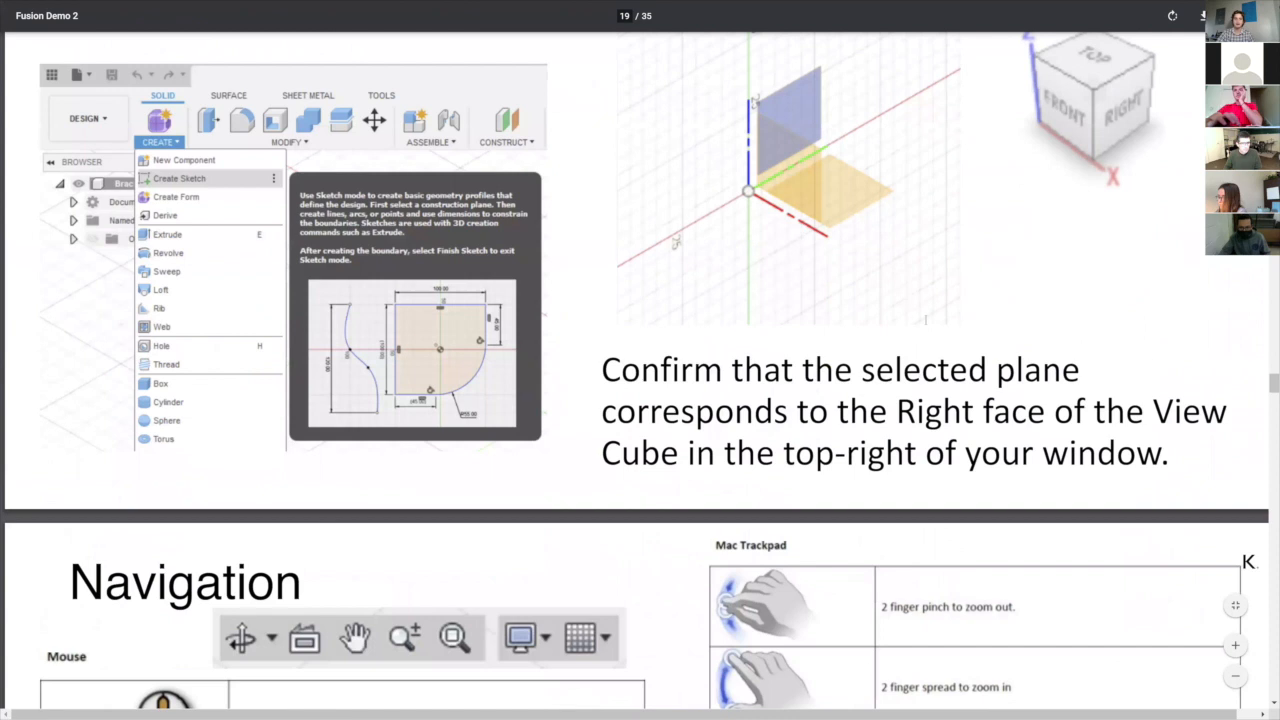
{"action": "scroll", "coordinate": [911, 366], "scroll_direction": "down", "scroll_amount": 2}
{"action": "scroll", "coordinate": [914, 394], "scroll_direction": "down", "scroll_amount": 4}
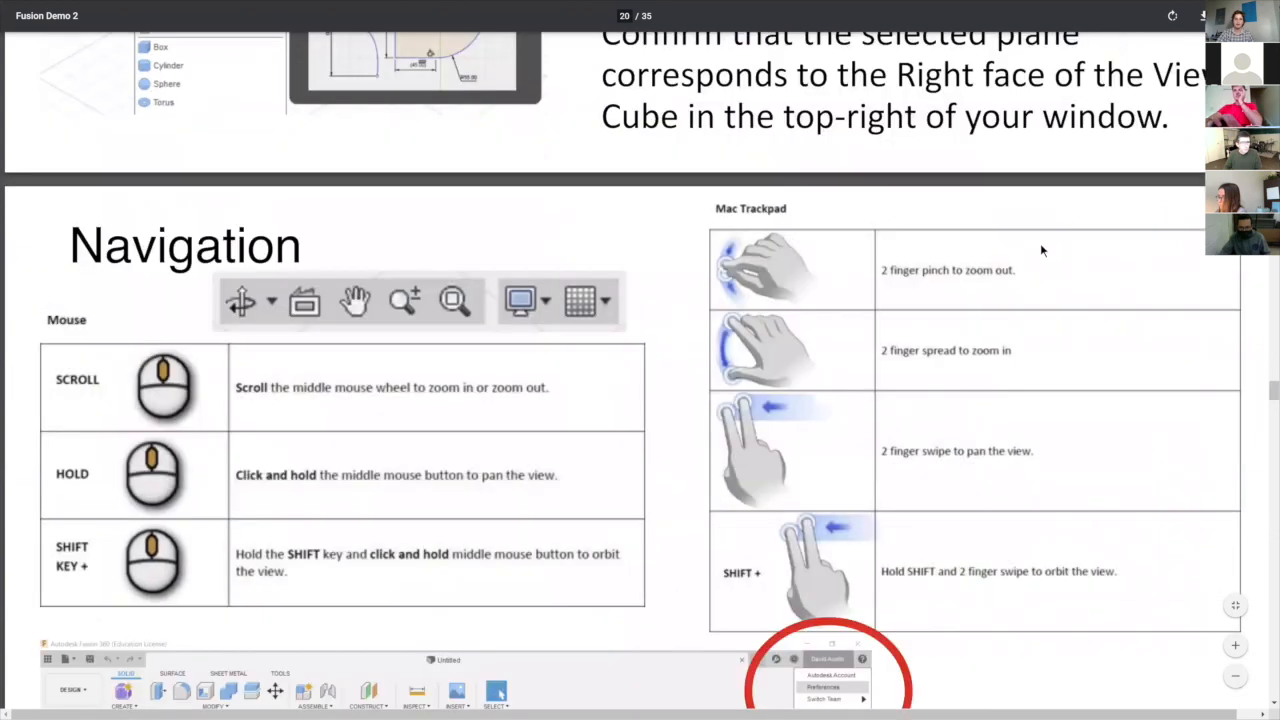
{"action": "scroll", "coordinate": [371, 129], "scroll_direction": "down", "scroll_amount": 3}
{"action": "scroll", "coordinate": [663, 295], "scroll_direction": "down", "scroll_amount": 6}
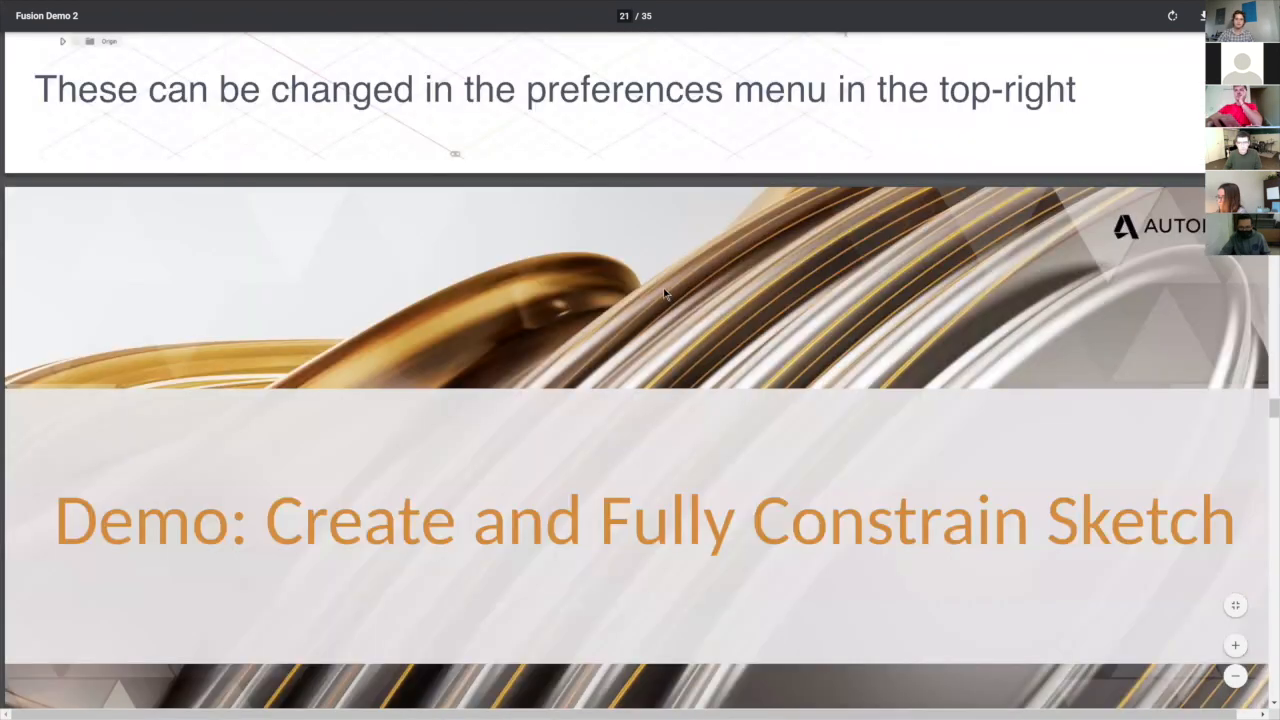
{"action": "scroll", "coordinate": [650, 246], "scroll_direction": "down", "scroll_amount": 1}
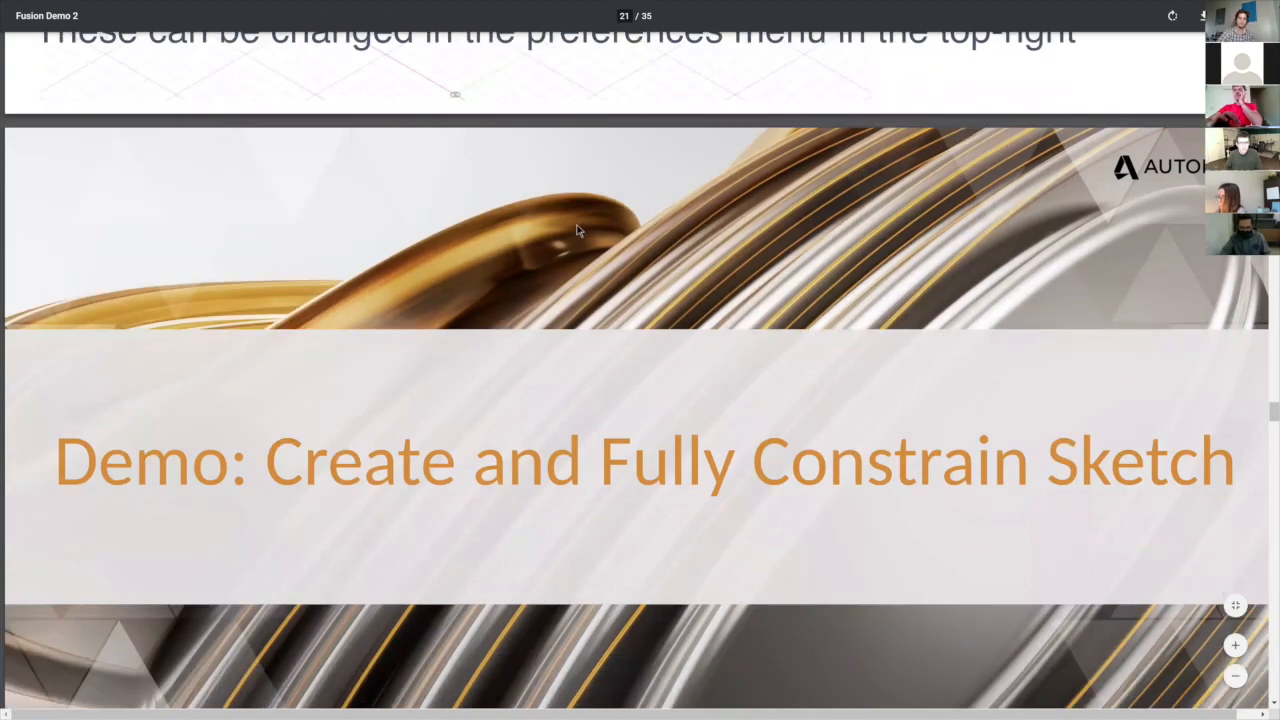
Switch to Fusion 360 and create a standard internal component named Taco under Shell, keeping it activated.
{"action": "scroll", "coordinate": [576, 226], "scroll_direction": "down", "scroll_amount": 1}
{"action": "key", "text": "super+Tab"}
{"action": "key", "text": "Return"}
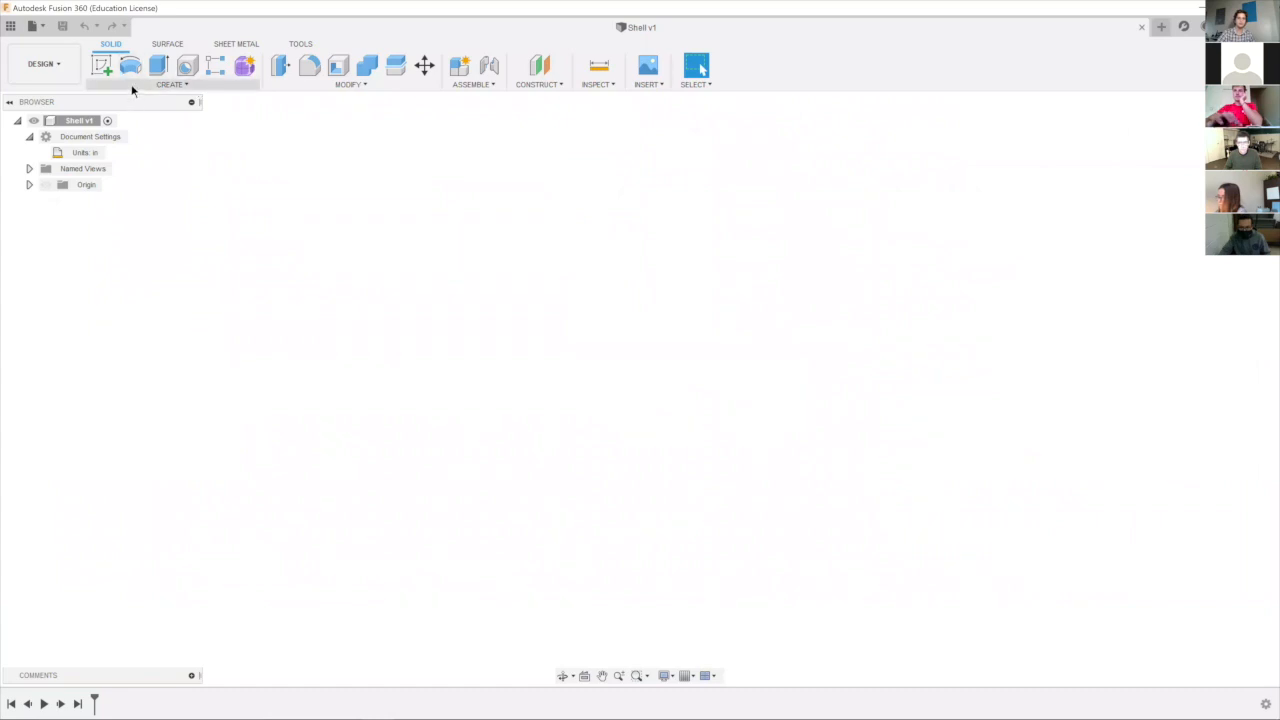
{"action": "left_click", "coordinate": [373, 85]}
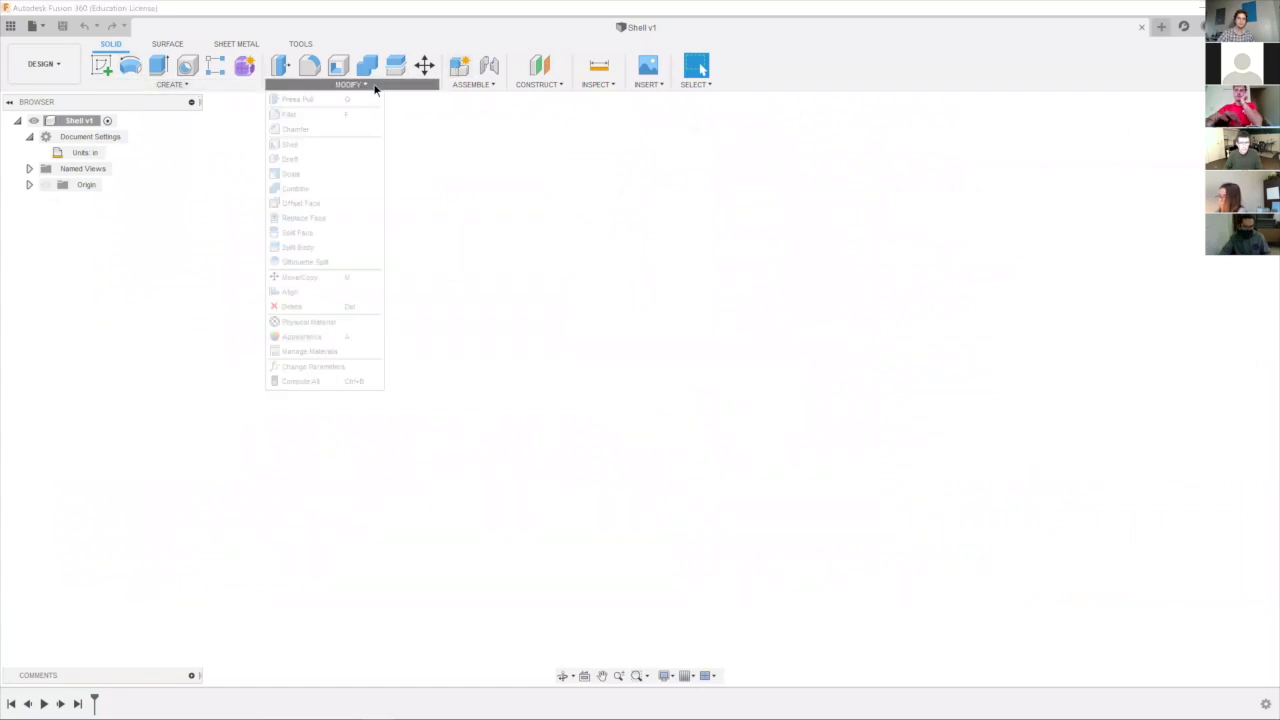
{"action": "left_click", "coordinate": [248, 86]}
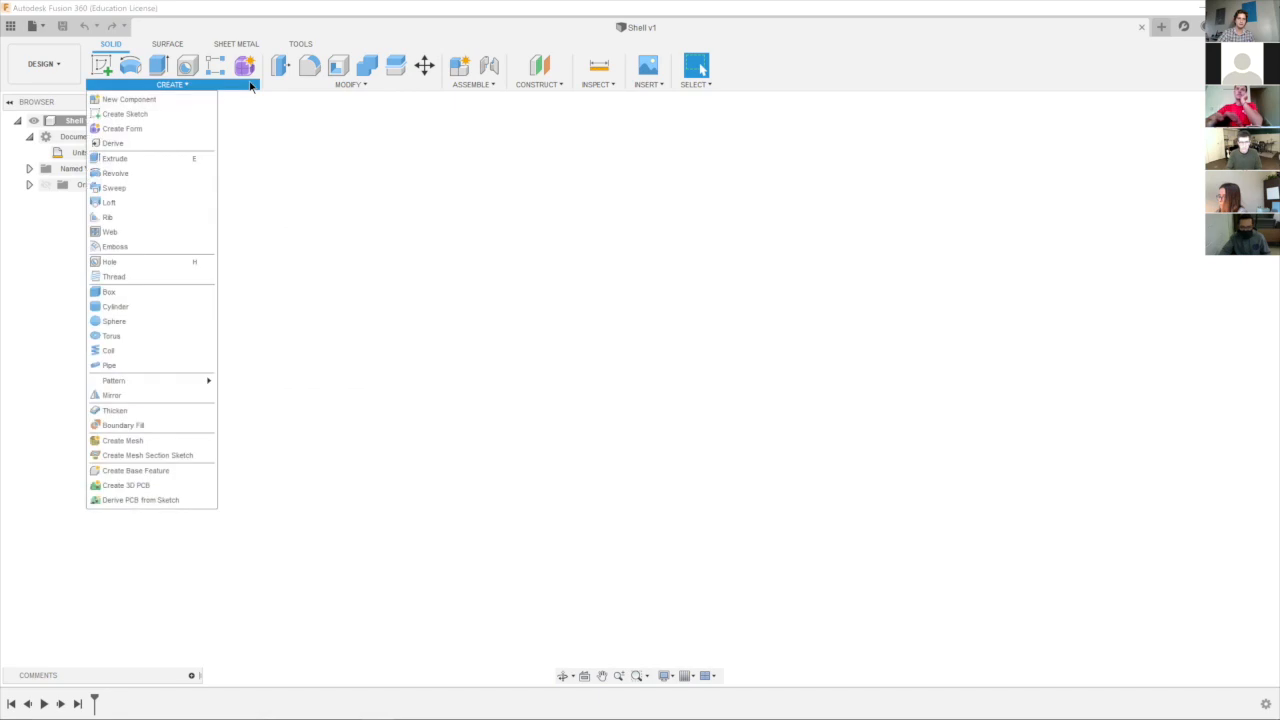
{"action": "left_click", "coordinate": [193, 103]}
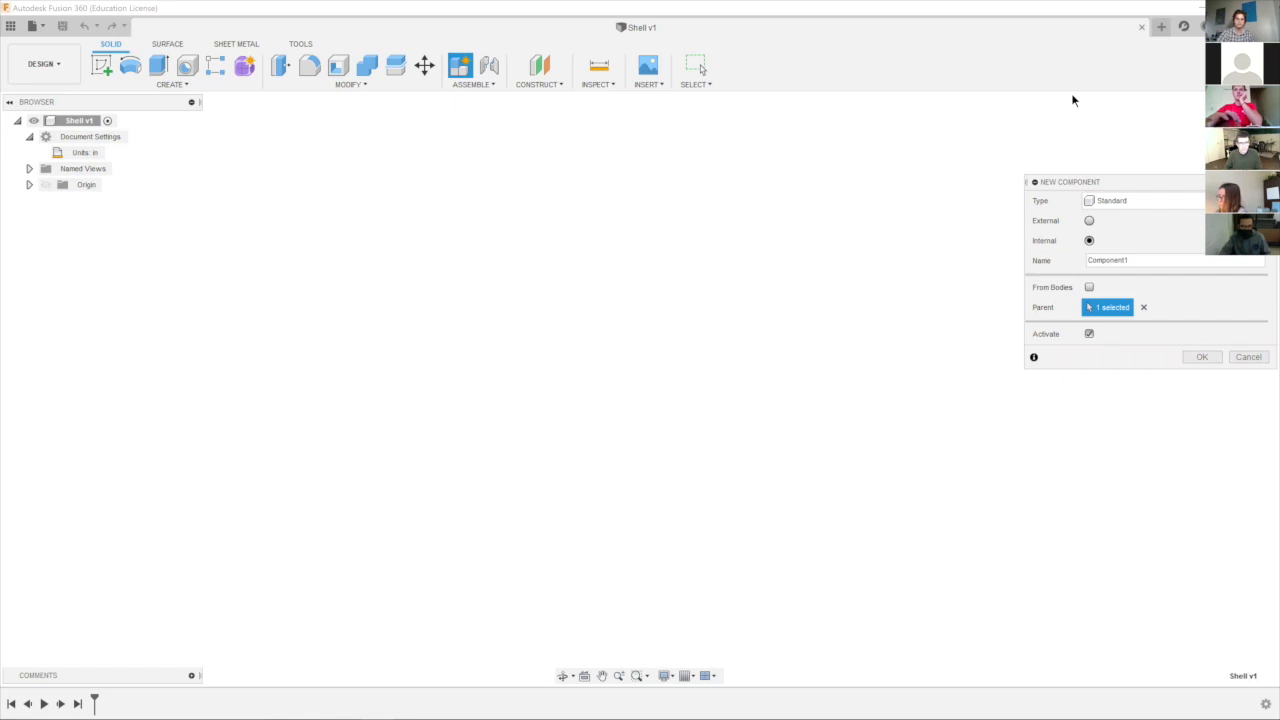
{"action": "left_click_drag", "start_coordinate": [1106, 181], "coordinate": [614, 146]}
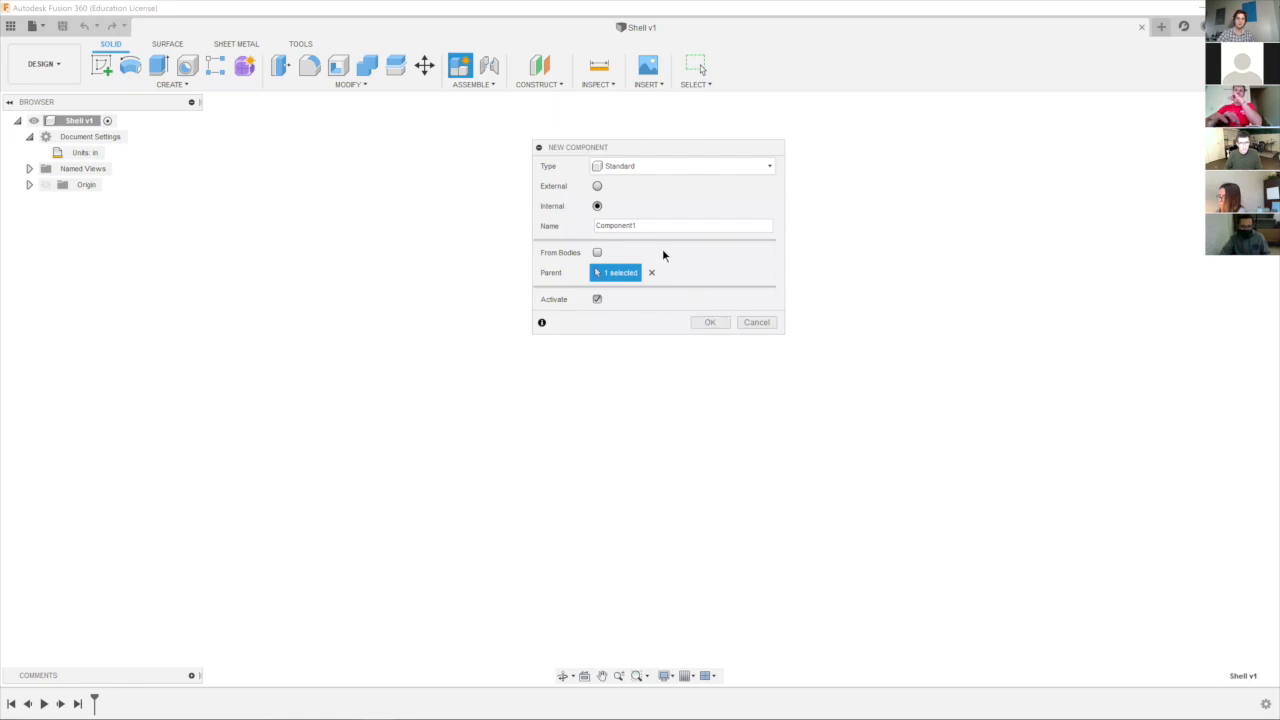
{"action": "double_click", "coordinate": [615, 225]}
{"action": "type", "text": "Taco"}
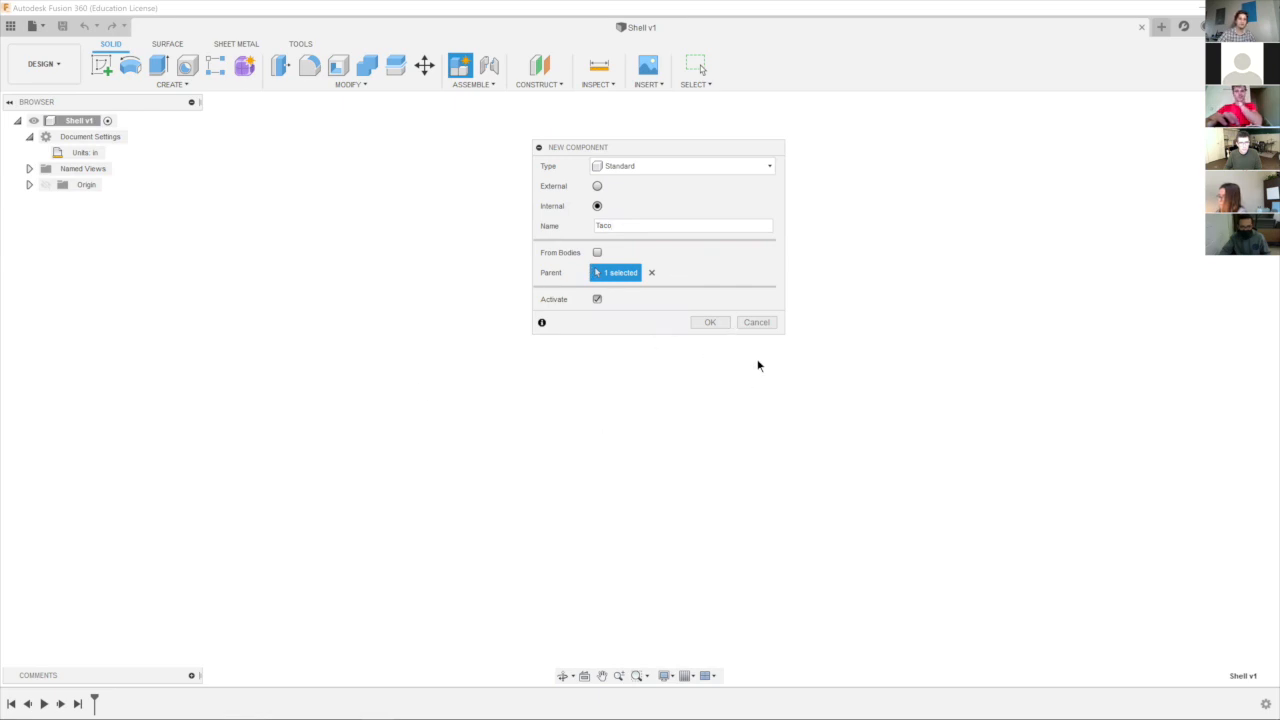
{"action": "left_click", "coordinate": [709, 323]}
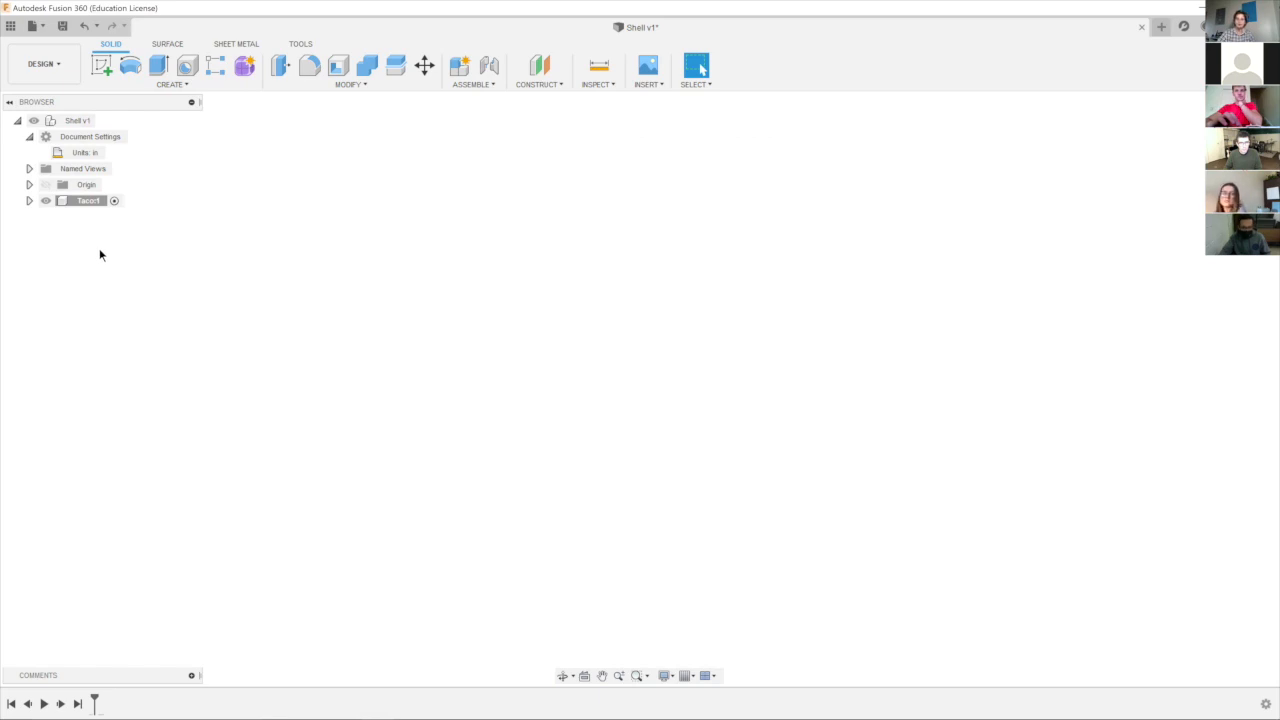
Start a sketch on the vertical YZ plane of the Taco component, then compare the solid tools with the sketch tools.
{"action": "left_click", "coordinate": [103, 66]}
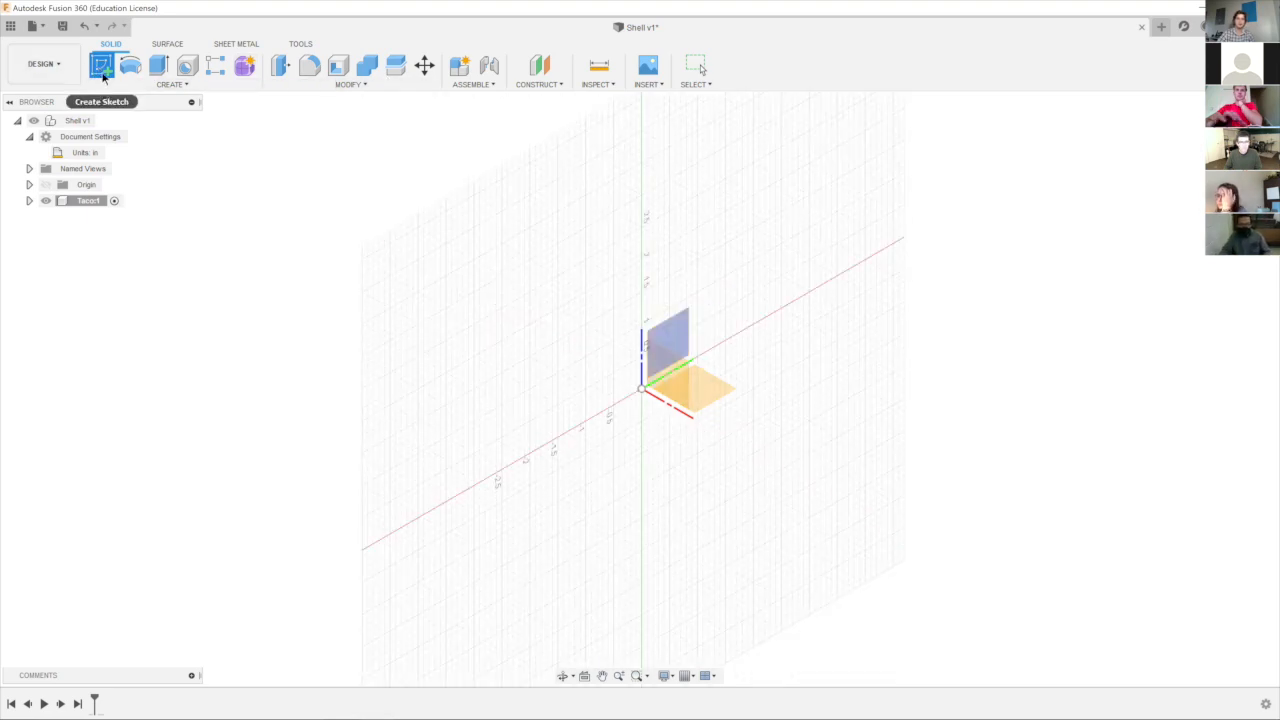
{"action": "left_click", "coordinate": [670, 345]}
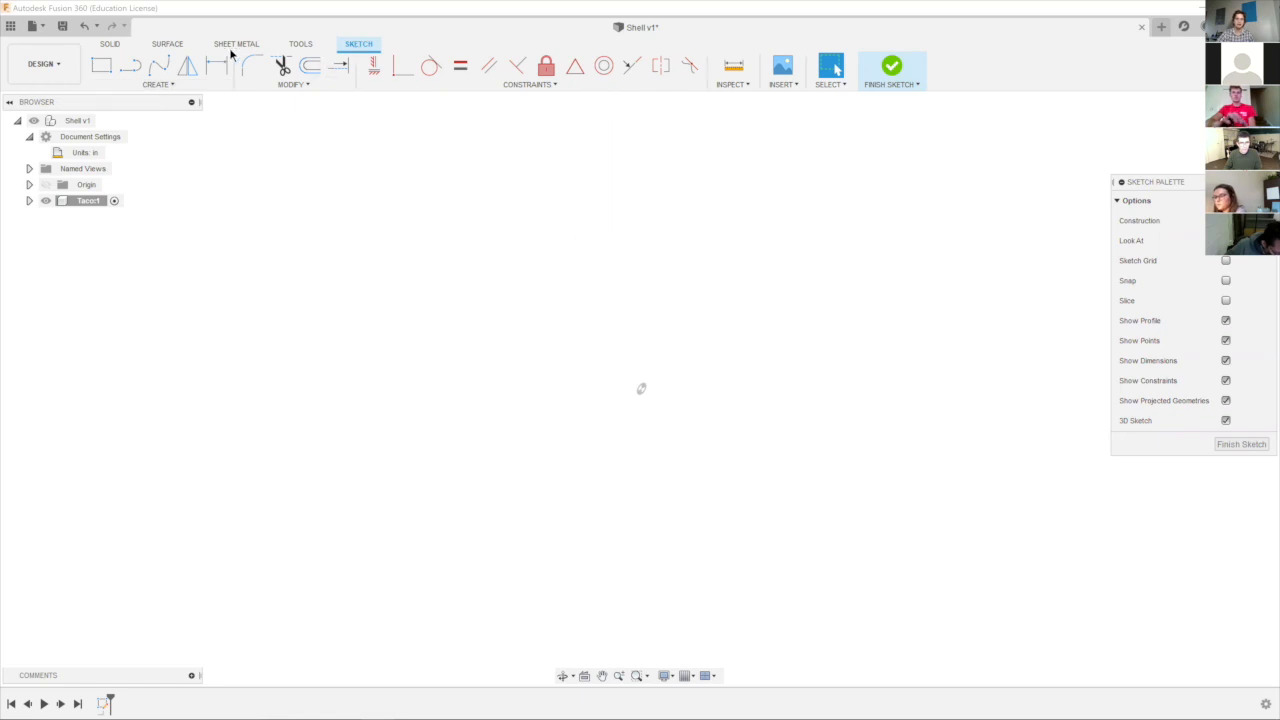
{"action": "left_click", "coordinate": [106, 45]}
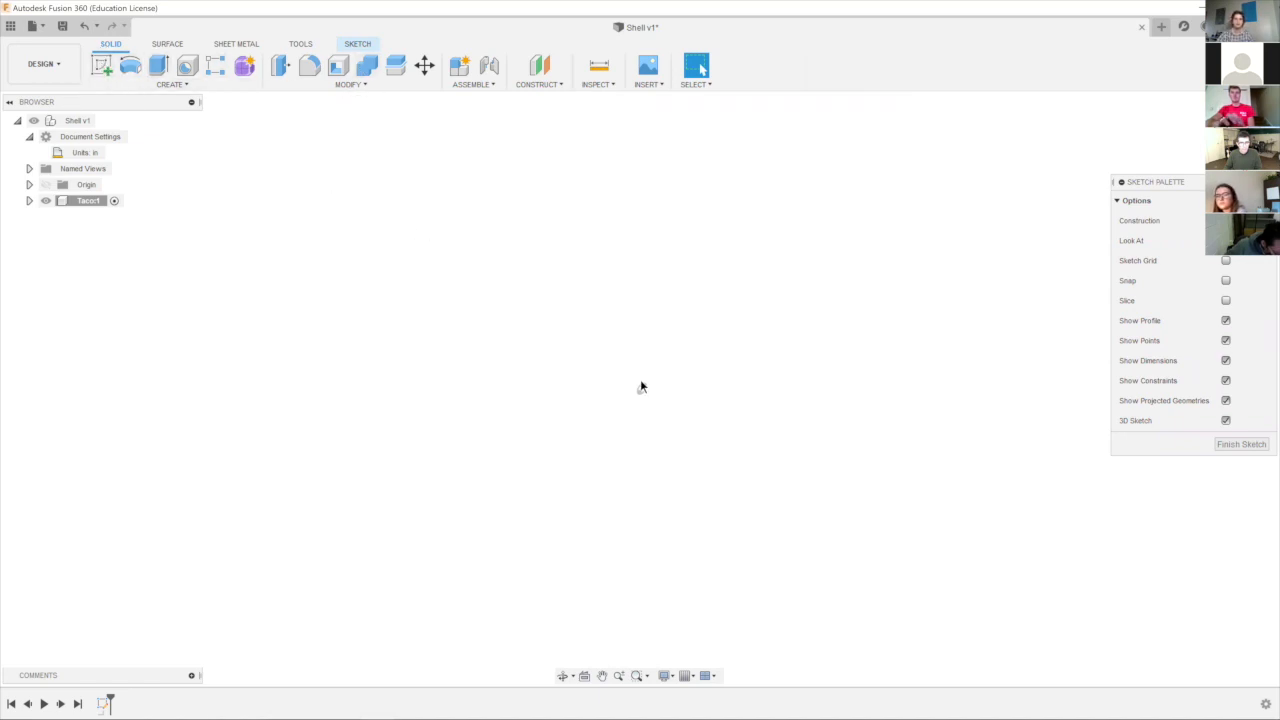
{"action": "left_click", "coordinate": [352, 45]}
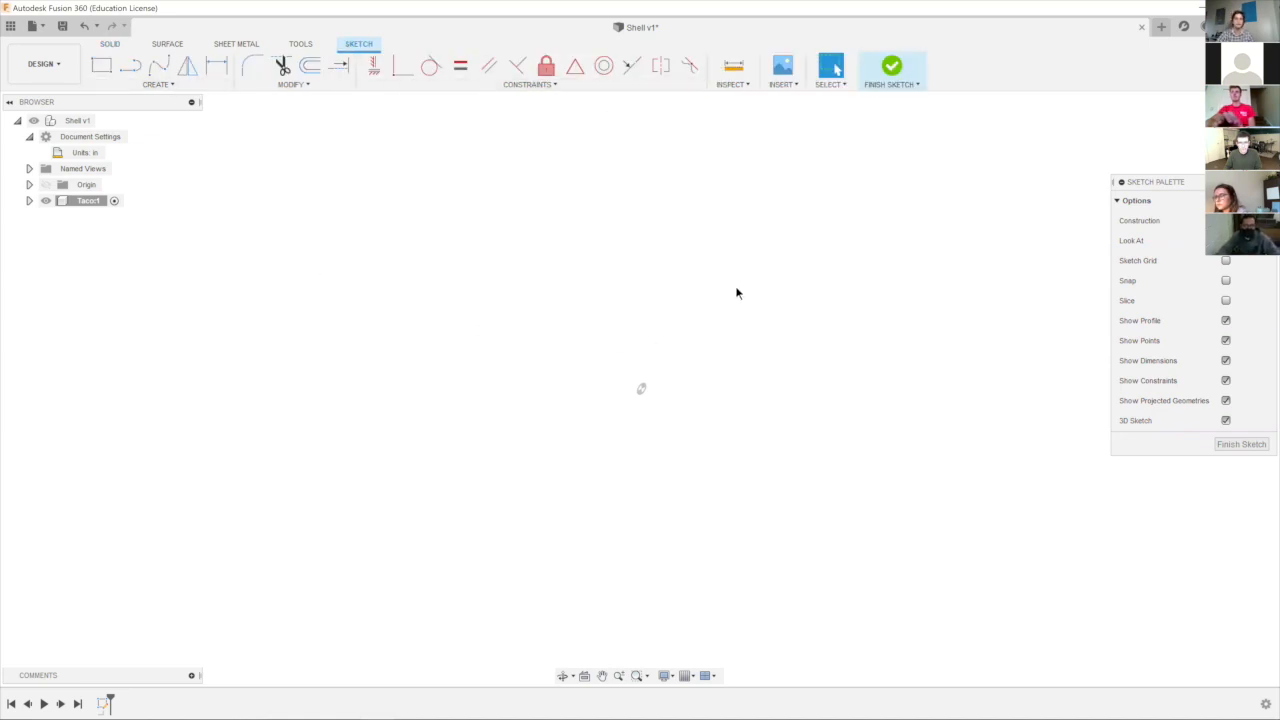
Sketch a 2-point rectangle from the origin, about 4.28 in long and 3.23 in high.
{"action": "left_click", "coordinate": [181, 88]}
{"action": "mouse_move", "coordinate": [171, 133]}
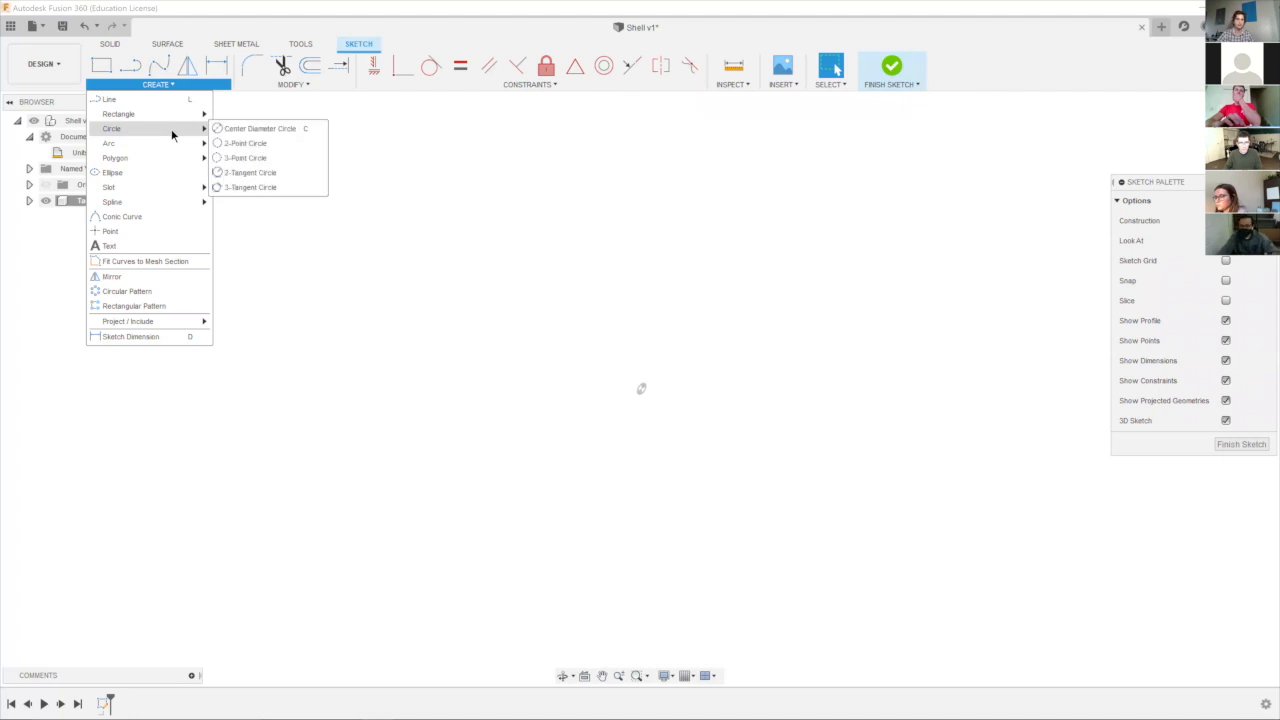
{"action": "left_click", "coordinate": [108, 66]}
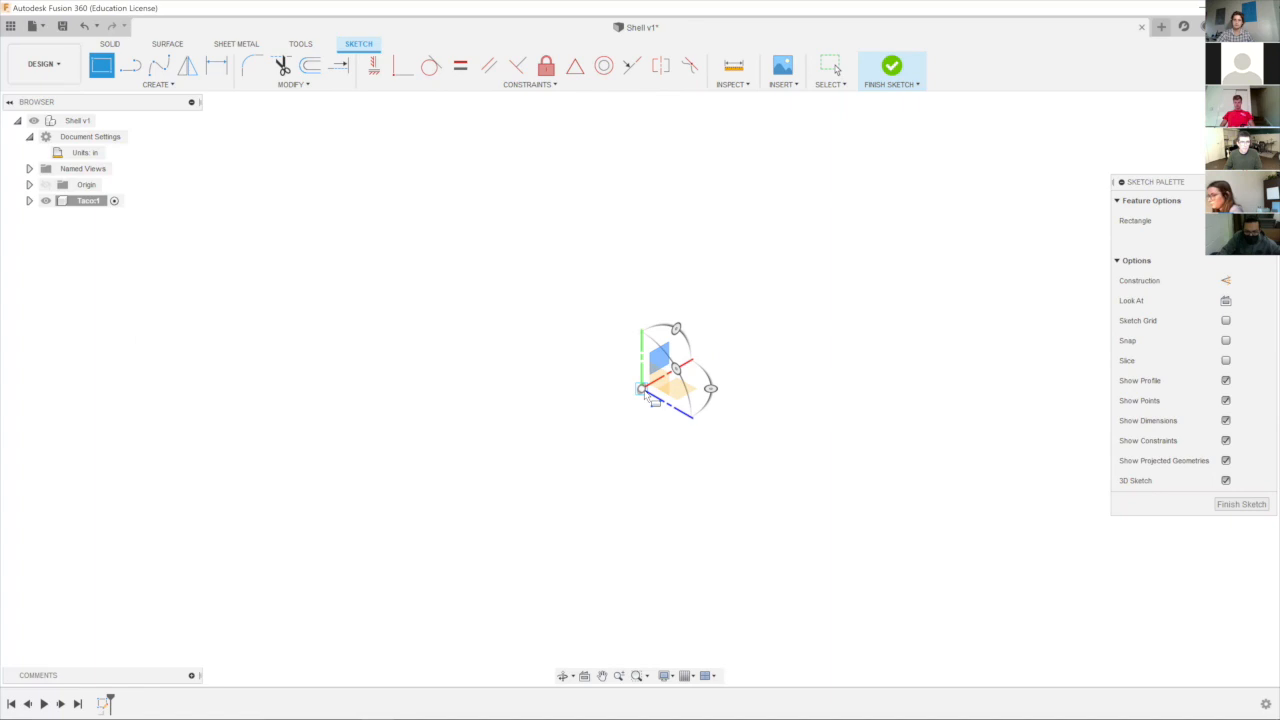
{"action": "left_click", "coordinate": [677, 367]}
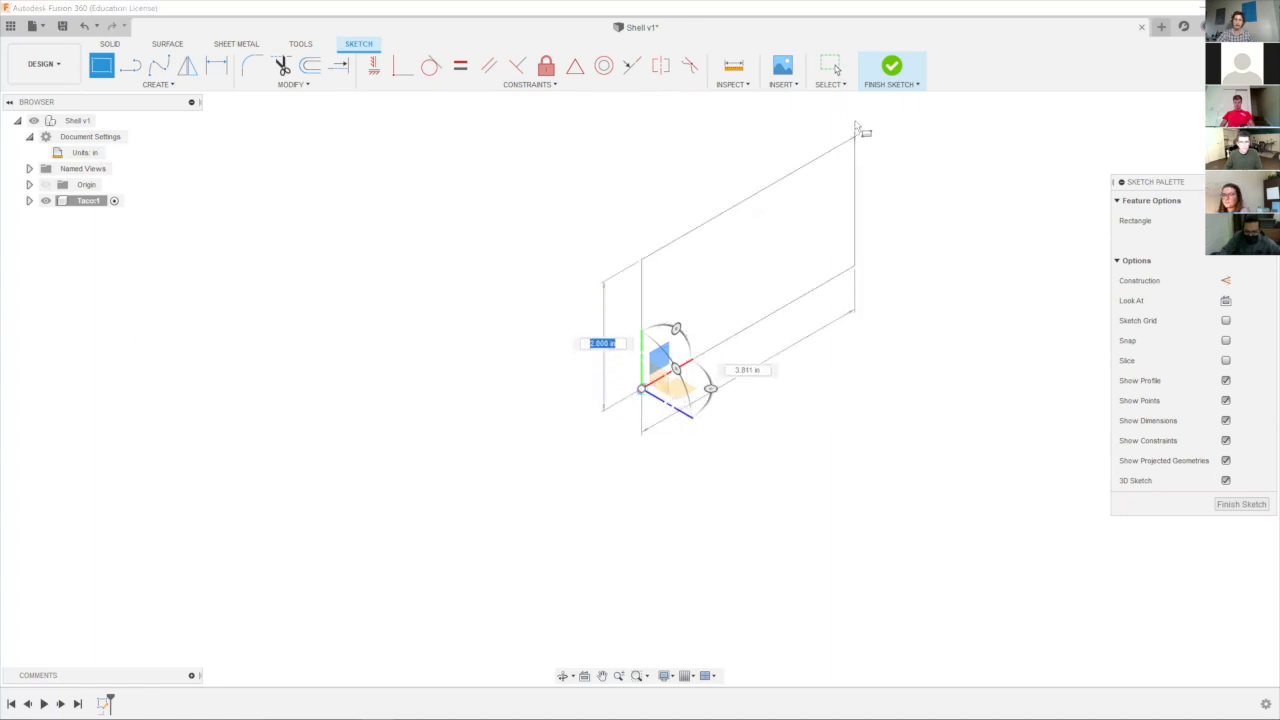
{"action": "scroll", "coordinate": [848, 132], "scroll_direction": "down", "scroll_amount": 2}
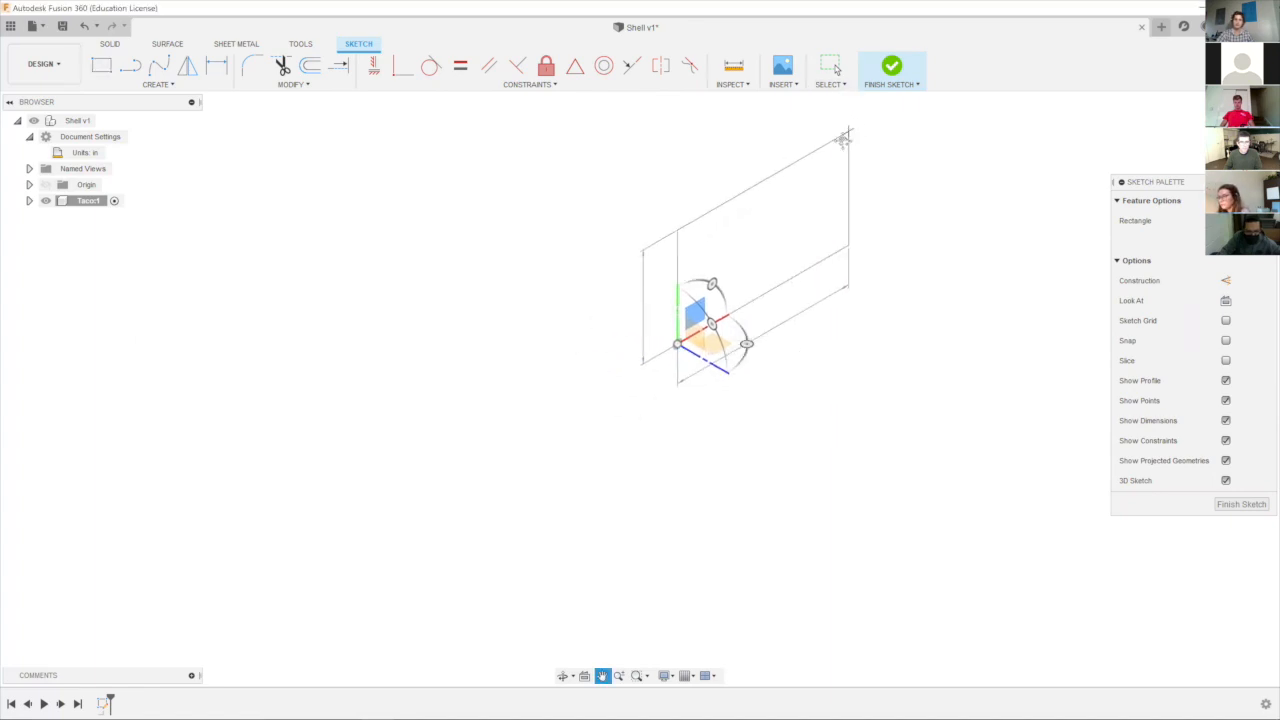
{"action": "middle_click_drag", "start_coordinate": [846, 134], "coordinate": [758, 234]}
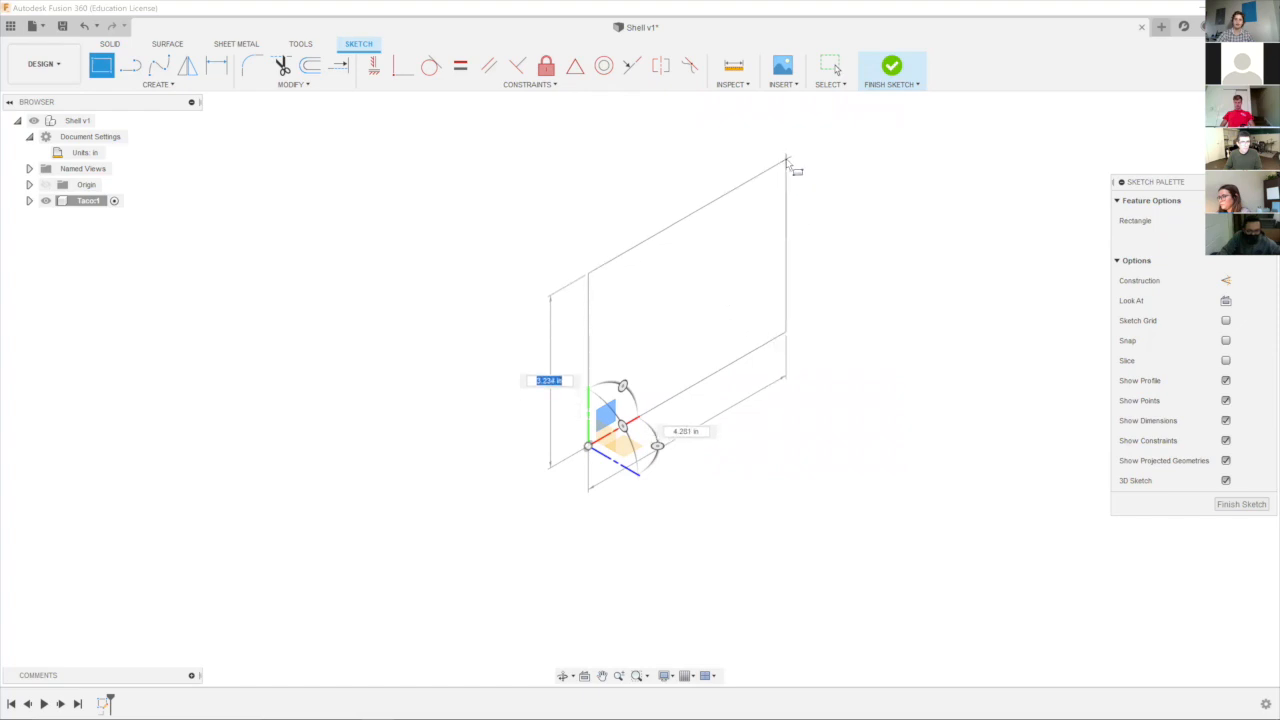
{"action": "left_click", "coordinate": [787, 161]}
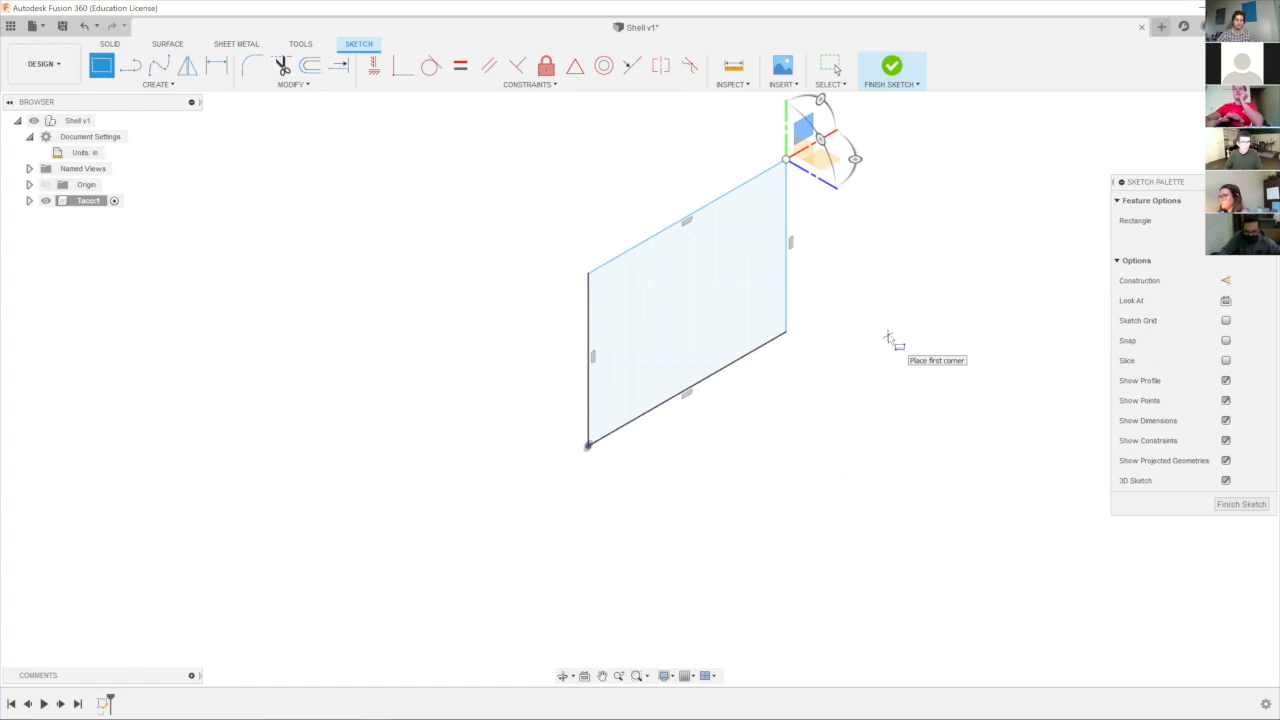
{"action": "key", "text": "Escape"}
{"action": "mouse_move", "coordinate": [889, 320]}
{"action": "middle_mouse_down"}
{"action": "mouse_move", "coordinate": [860, 352]}
{"action": "mouse_move", "coordinate": [935, 320]}
{"action": "mouse_move", "coordinate": [805, 358]}
{"action": "mouse_move", "coordinate": [800, 386]}
{"action": "middle_mouse_up"}
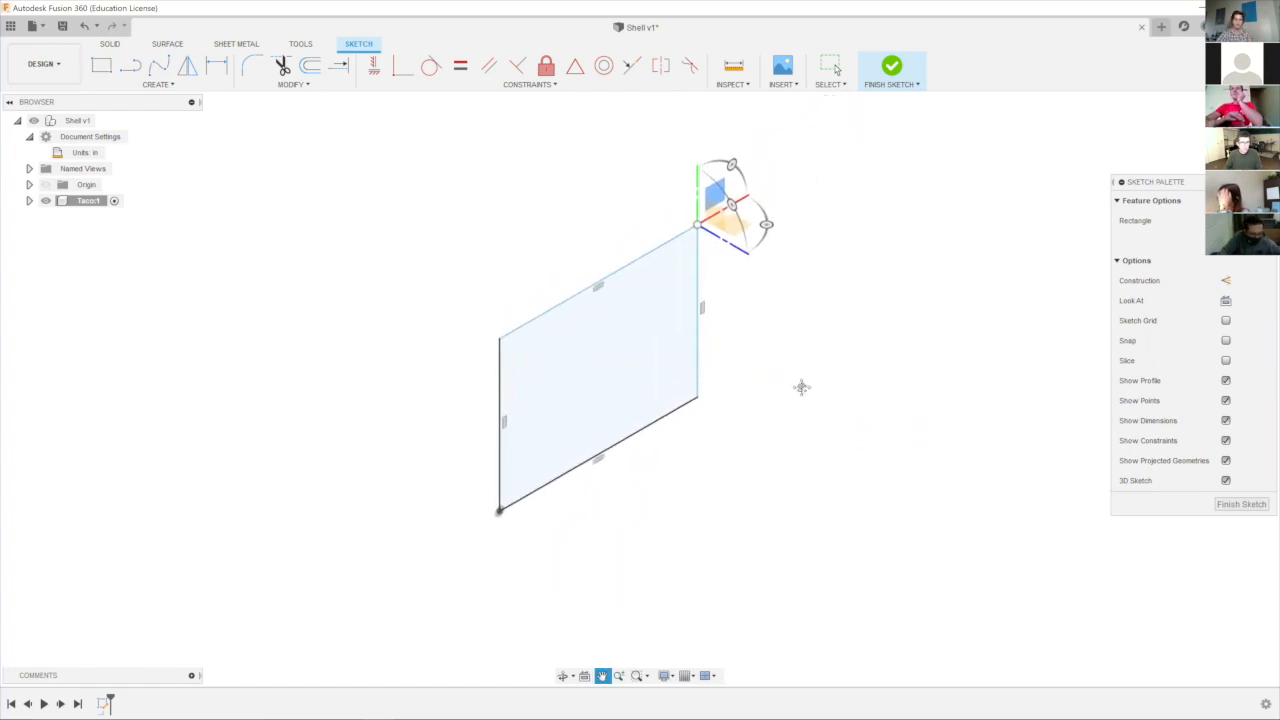
Check the preferences note on the Navigation slide in Fusion Demo 2, return to the Fusion 360 sketch and leave the Rectangle tool.
{"action": "key", "text": "r"}
{"action": "mouse_move", "coordinate": [404, 712]}
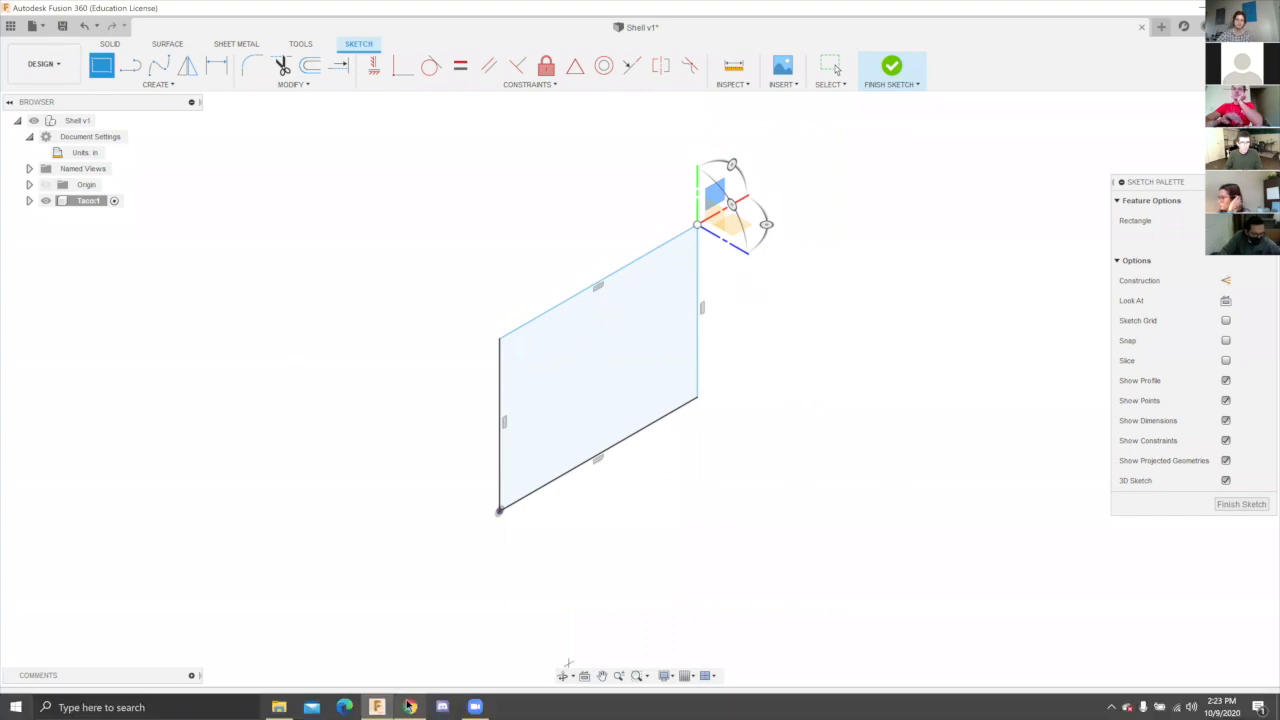
{"action": "left_click", "coordinate": [377, 707]}
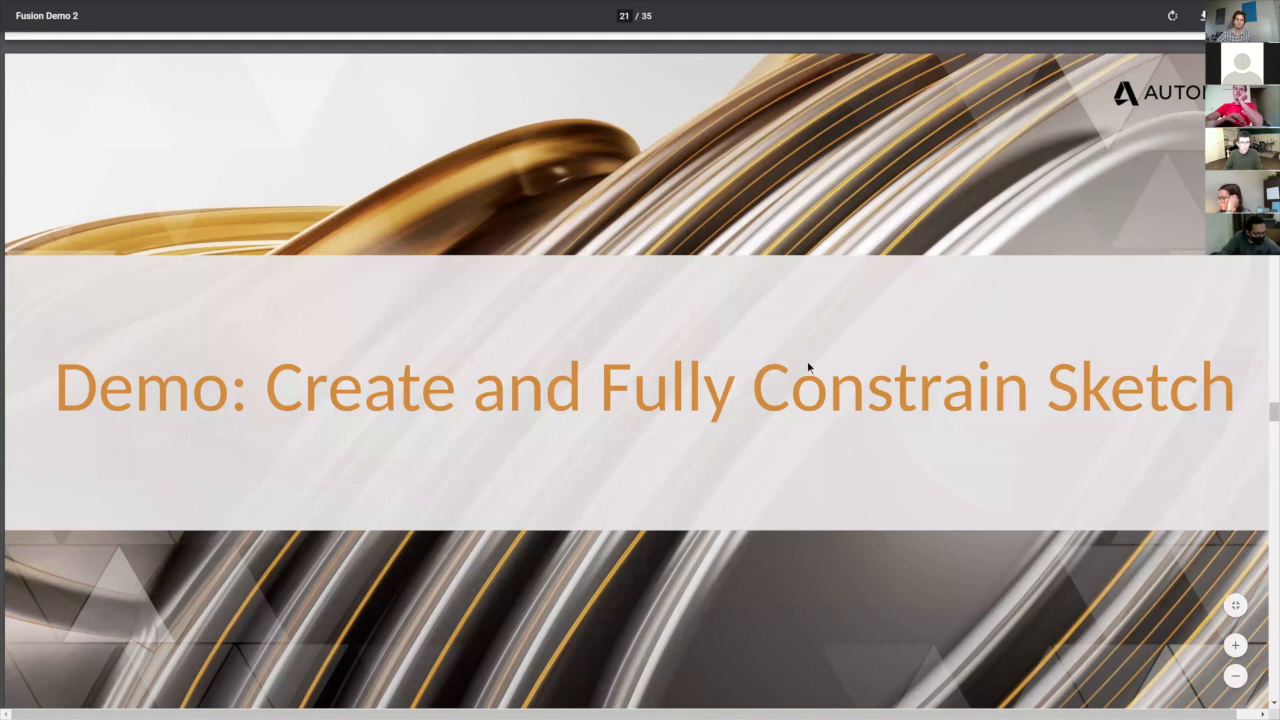
{"action": "scroll", "coordinate": [633, 704], "scroll_direction": "up", "scroll_amount": 5}
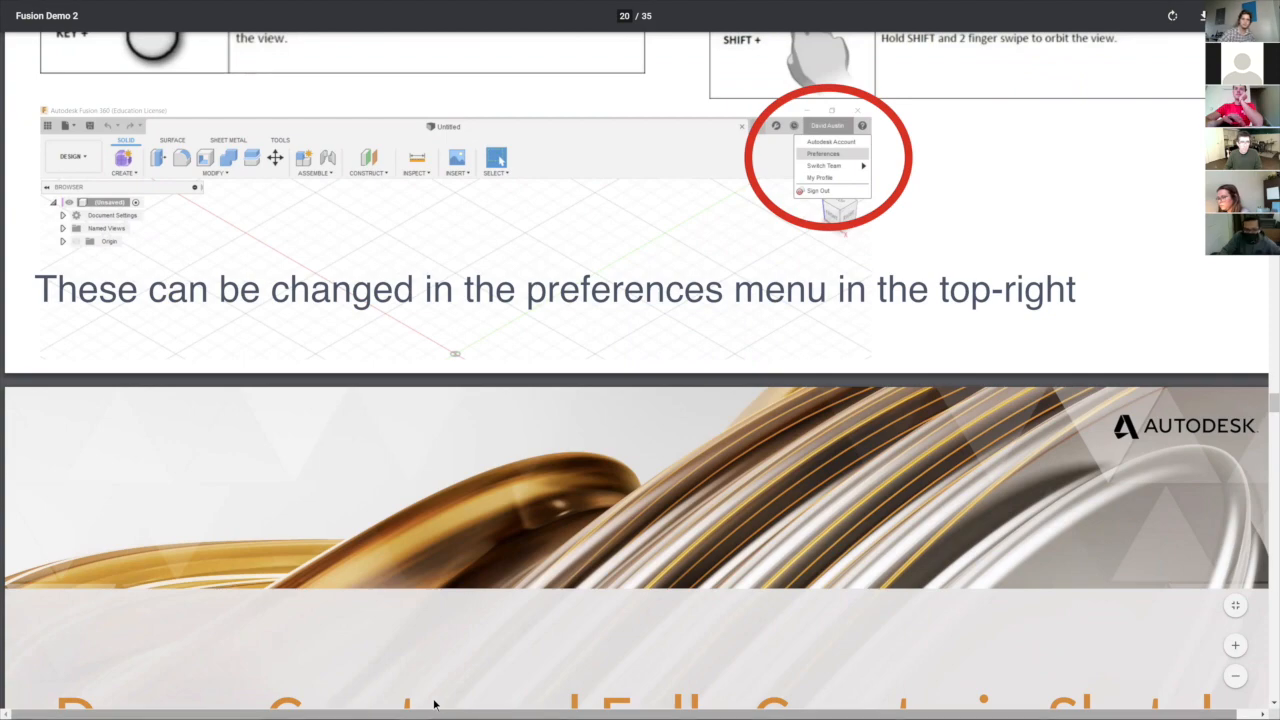
{"action": "key", "text": "super+Tab"}
{"action": "left_click", "coordinate": [543, 225]}
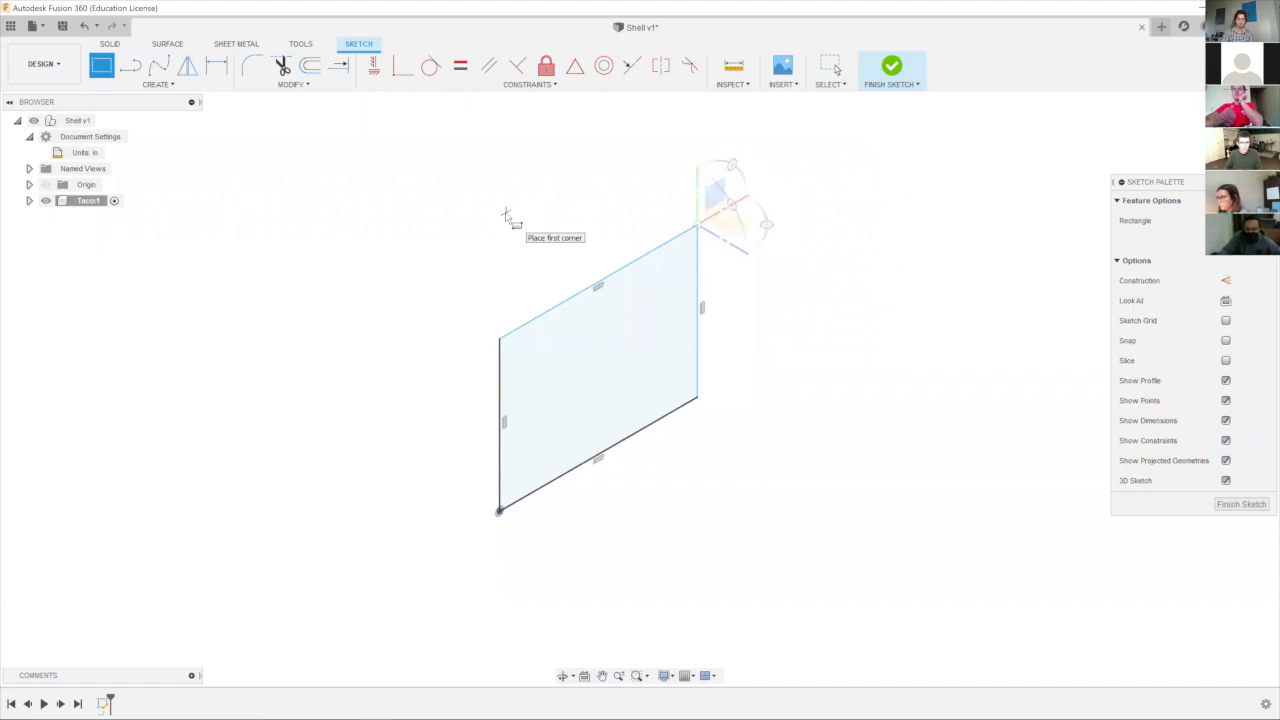
{"action": "key", "text": "e"}
{"action": "key", "text": "Escape"}
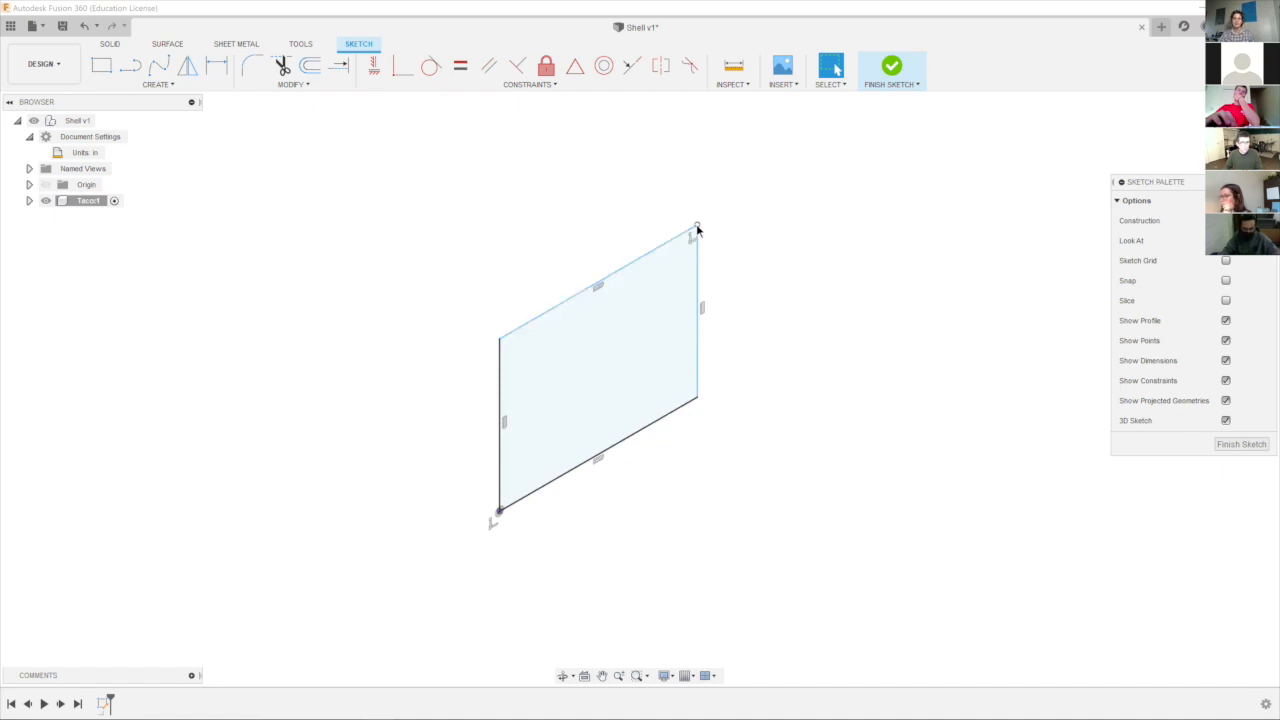
Stretch the rectangle freely by the corner opposite the origin, to about 5.75 in long and 2.74 in high.
{"action": "mouse_move", "coordinate": [697, 231]}
{"action": "left_mouse_down"}
{"action": "mouse_move", "coordinate": [709, 200]}
{"action": "mouse_move", "coordinate": [817, 166]}
{"action": "mouse_move", "coordinate": [586, 286]}
{"action": "mouse_move", "coordinate": [733, 206]}
{"action": "mouse_move", "coordinate": [809, 193]}
{"action": "mouse_move", "coordinate": [725, 218]}
{"action": "left_mouse_up"}
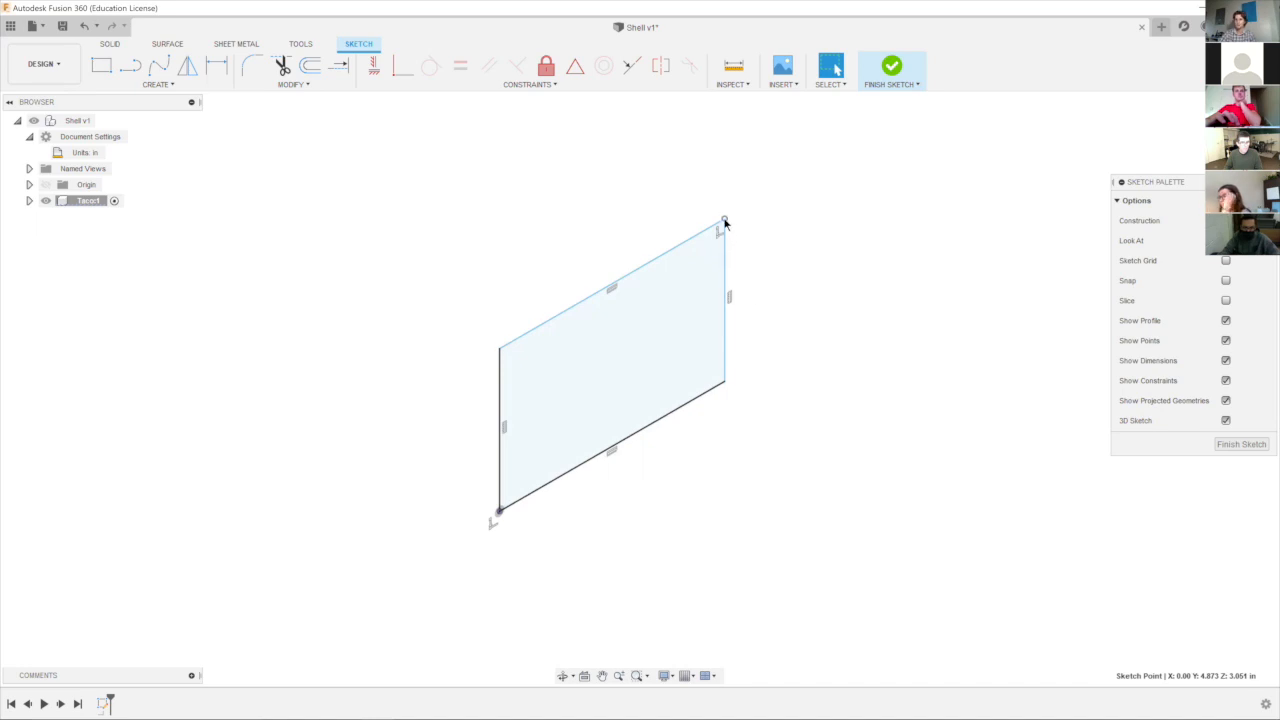
{"action": "mouse_move", "coordinate": [725, 222]}
{"action": "left_mouse_down"}
{"action": "mouse_move", "coordinate": [729, 175]}
{"action": "mouse_move", "coordinate": [751, 180]}
{"action": "left_mouse_up"}
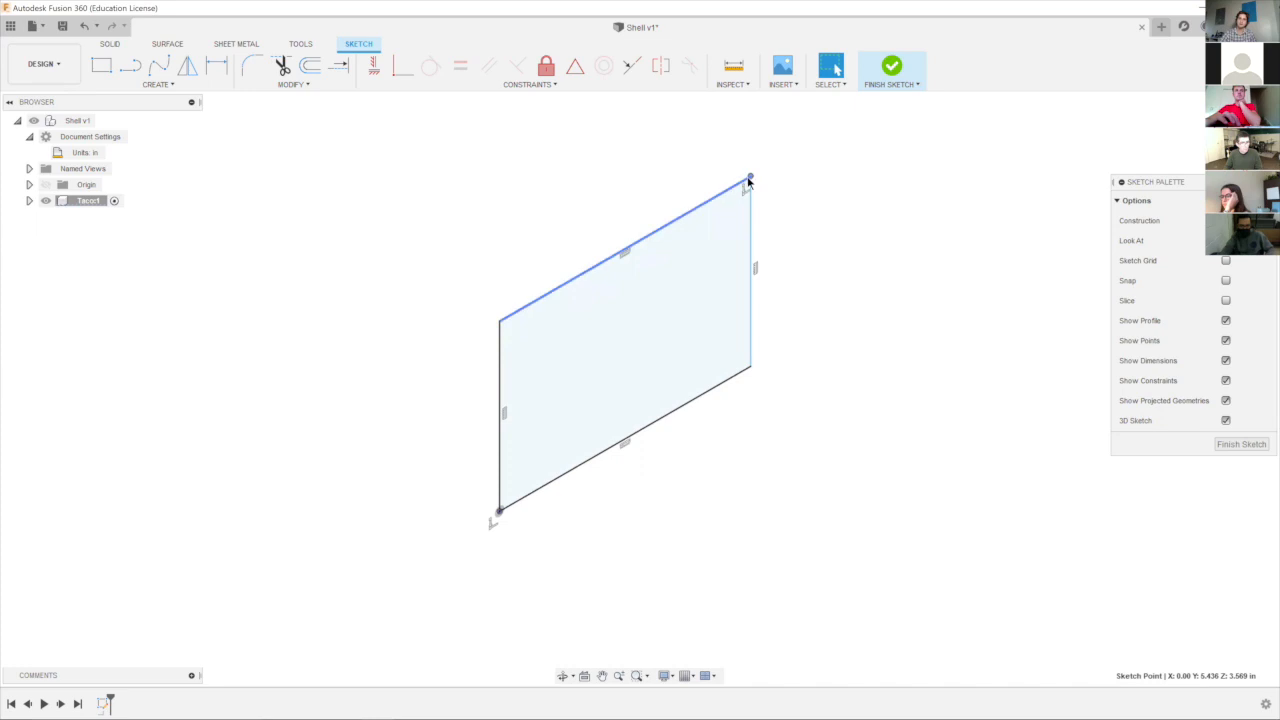
{"action": "mouse_move", "coordinate": [751, 177]}
{"action": "left_mouse_down"}
{"action": "mouse_move", "coordinate": [803, 240]}
{"action": "mouse_move", "coordinate": [754, 213]}
{"action": "mouse_move", "coordinate": [765, 212]}
{"action": "left_mouse_up"}
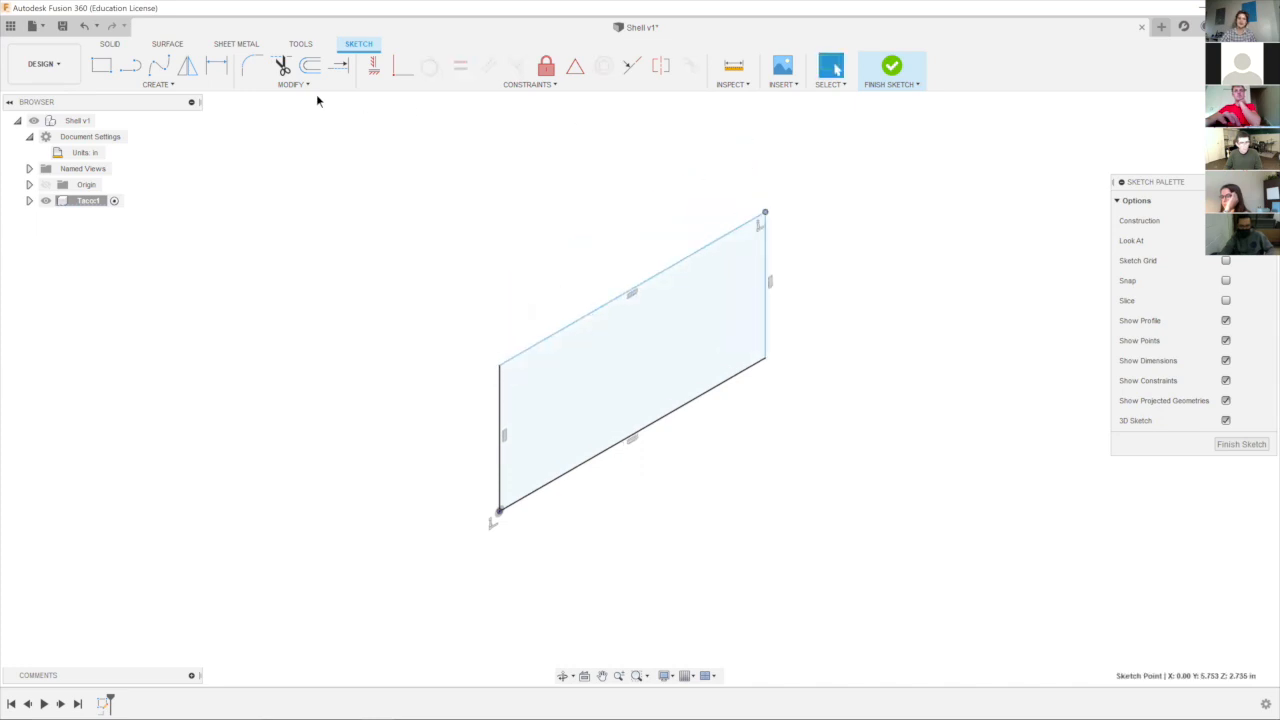
Dimension the rectangle's upper long edge to 6 in.
{"action": "left_click", "coordinate": [216, 66]}
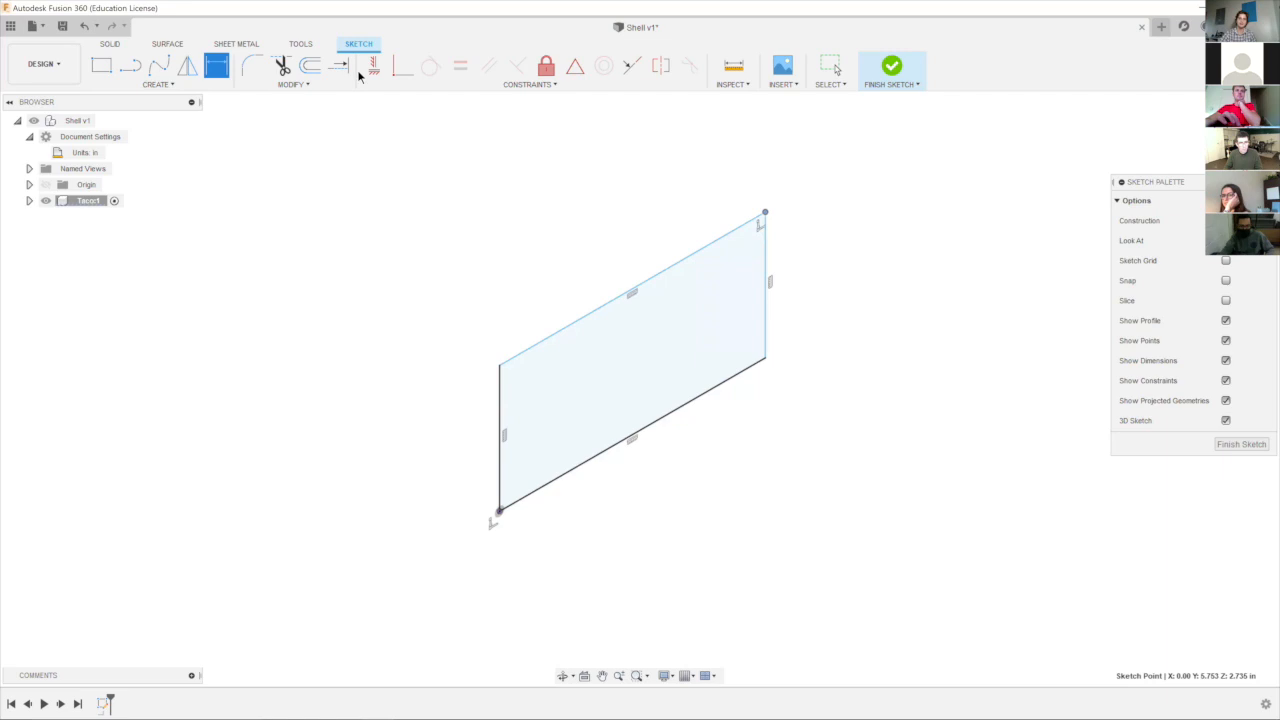
{"action": "left_click", "coordinate": [563, 340]}
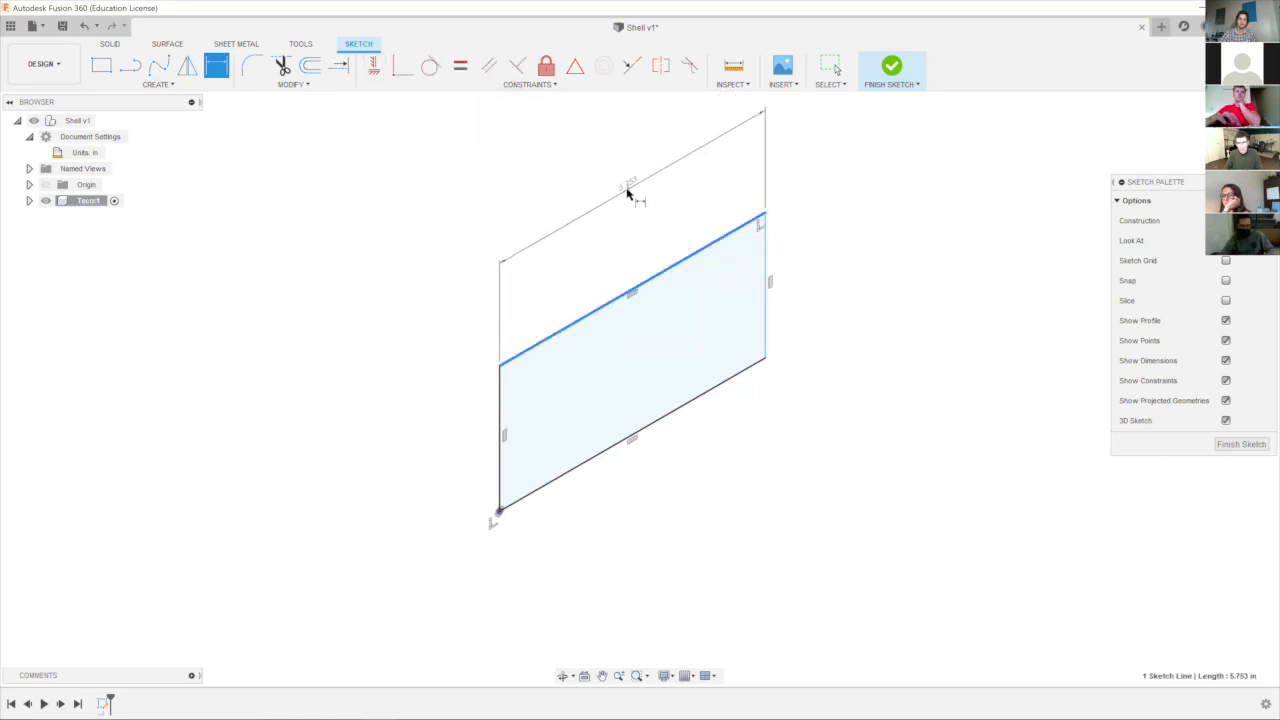
{"action": "left_click", "coordinate": [623, 190]}
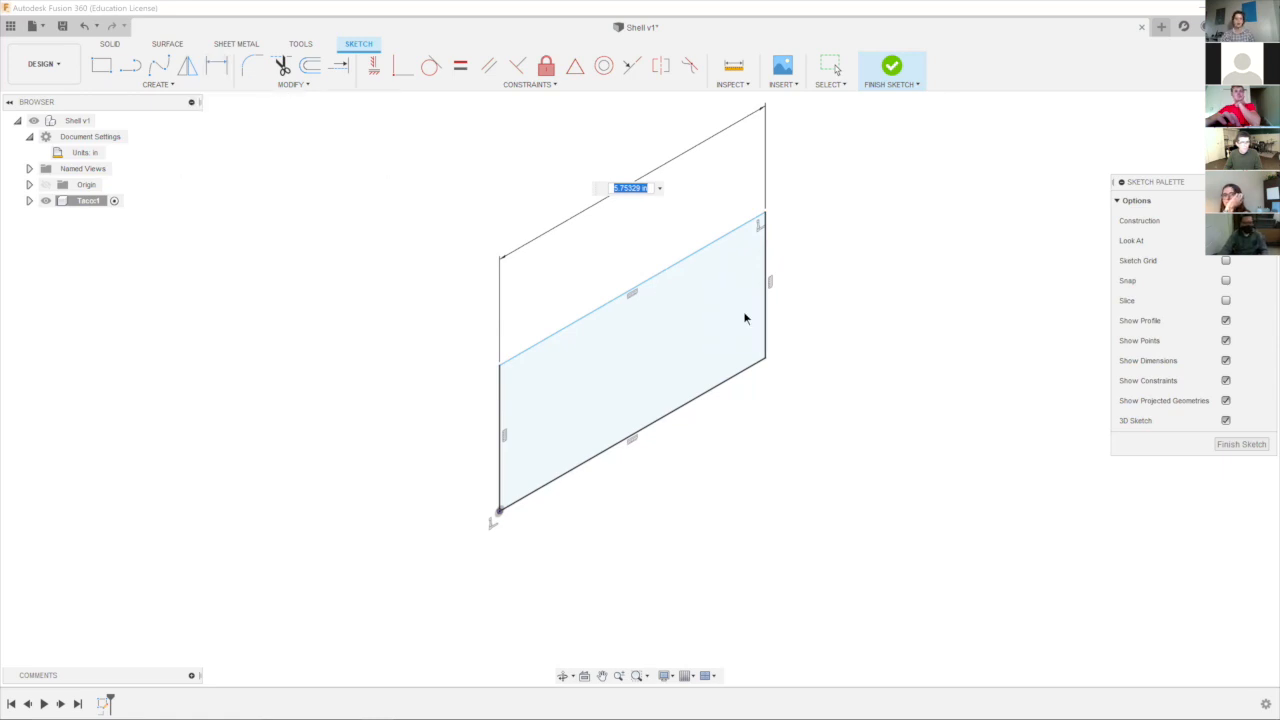
{"action": "type", "text": "6"}
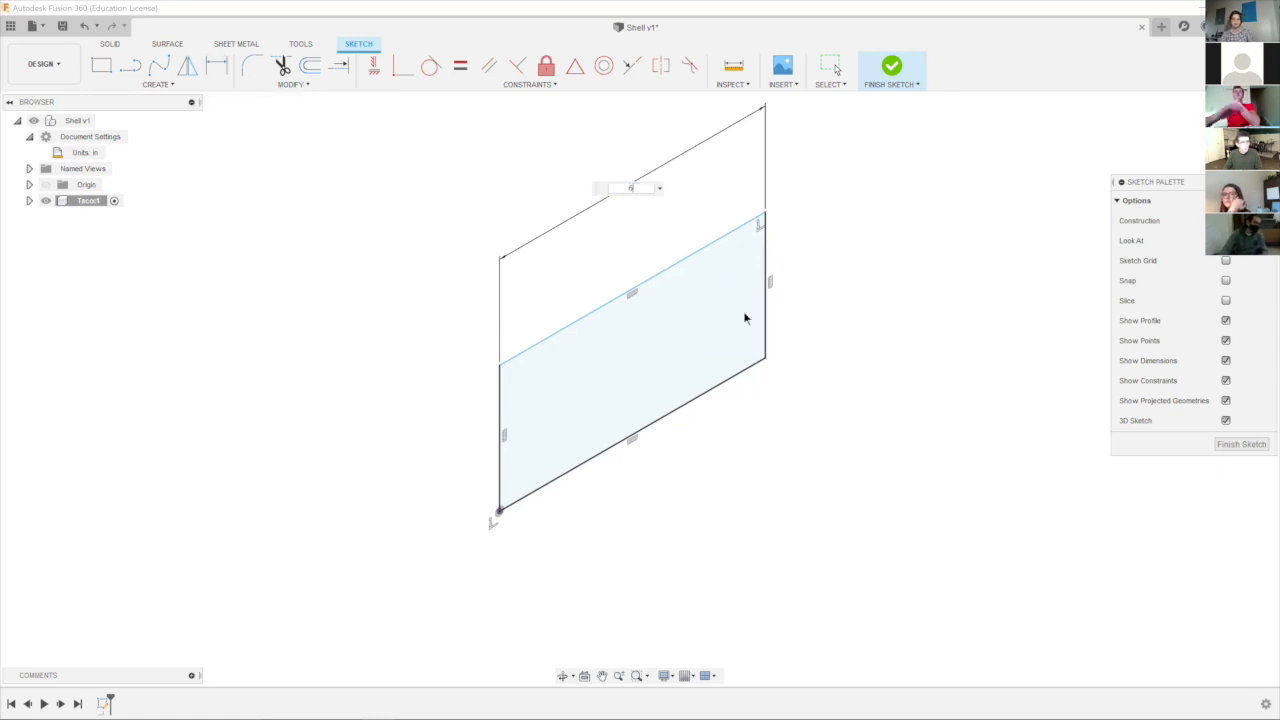
{"action": "key", "text": "Return"}
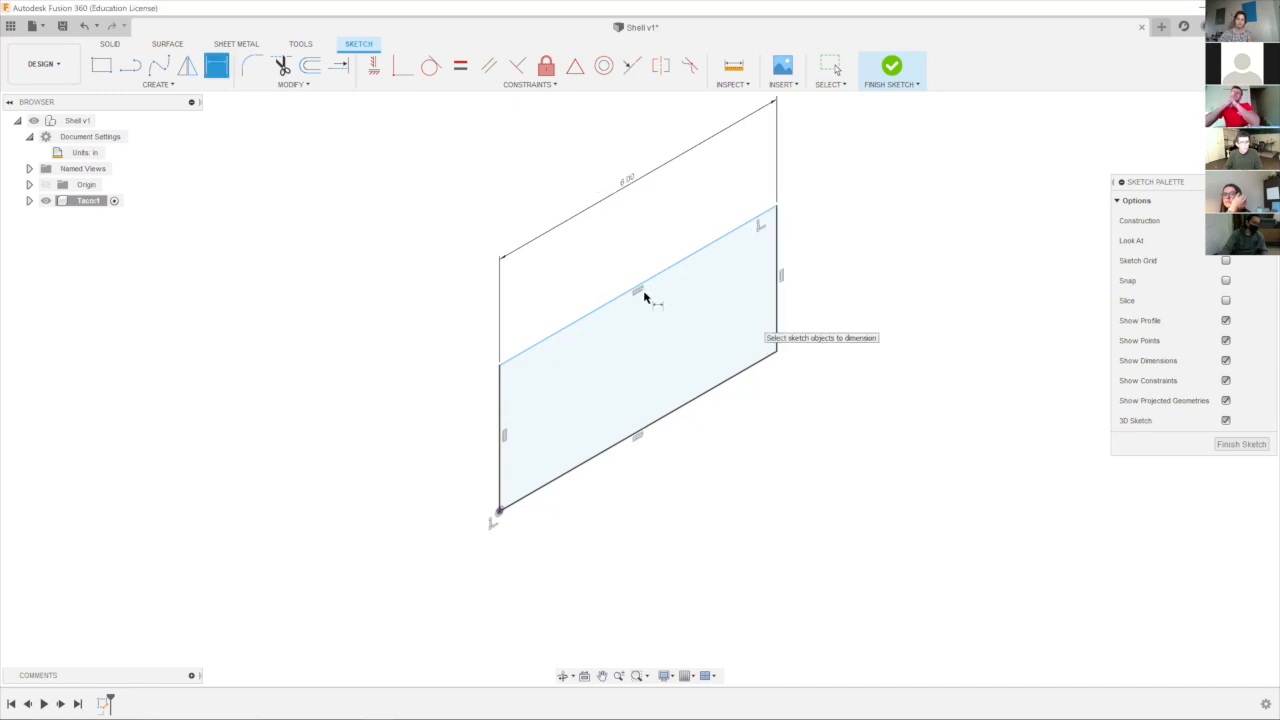
Dimension the rectangle's vertical edge at the origin to 4 in and leave the Dimension tool.
{"action": "left_click", "coordinate": [501, 402]}
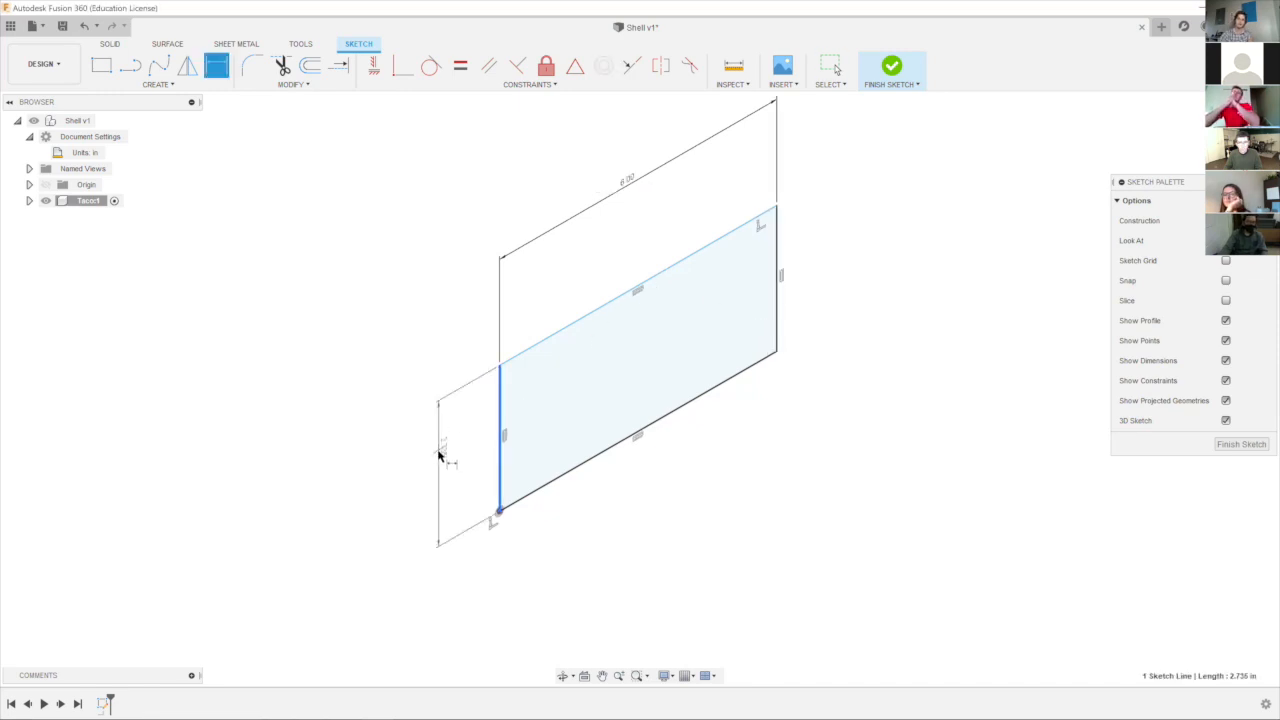
{"action": "left_click", "coordinate": [440, 460]}
{"action": "type", "text": "4"}
{"action": "key", "text": "Return"}
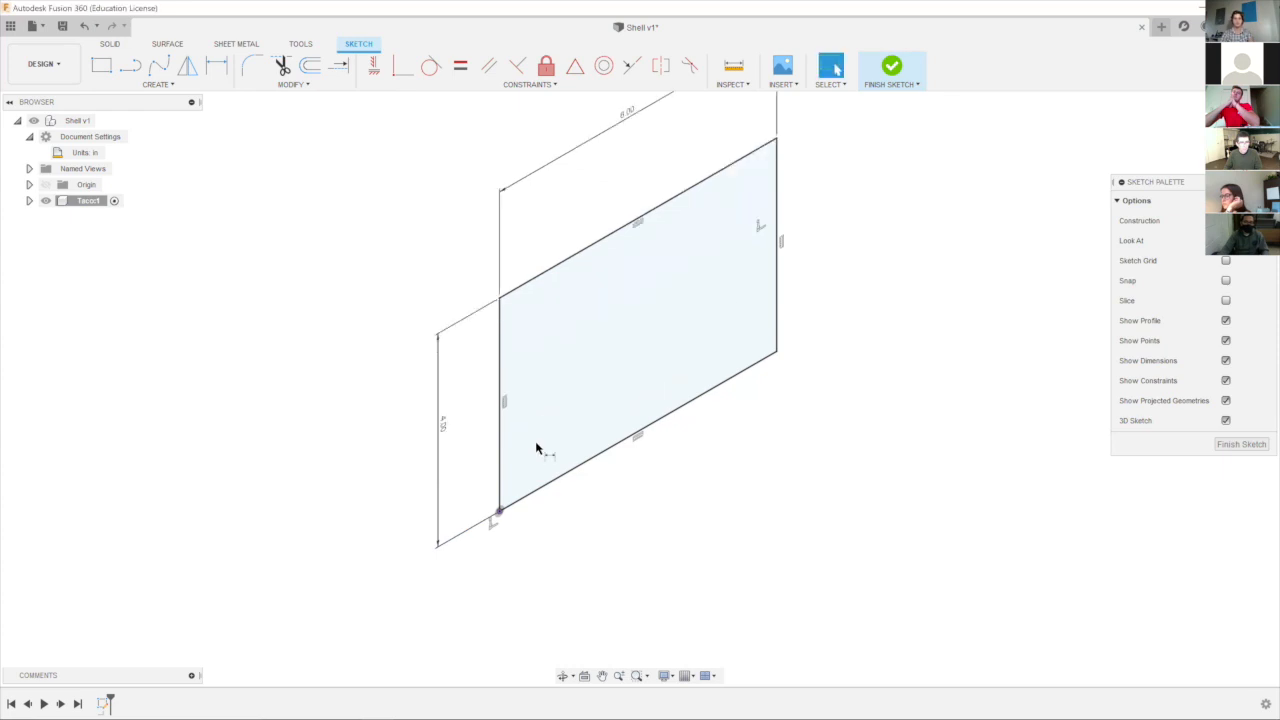
{"action": "middle_click_drag", "start_coordinate": [817, 503], "coordinate": [815, 606]}
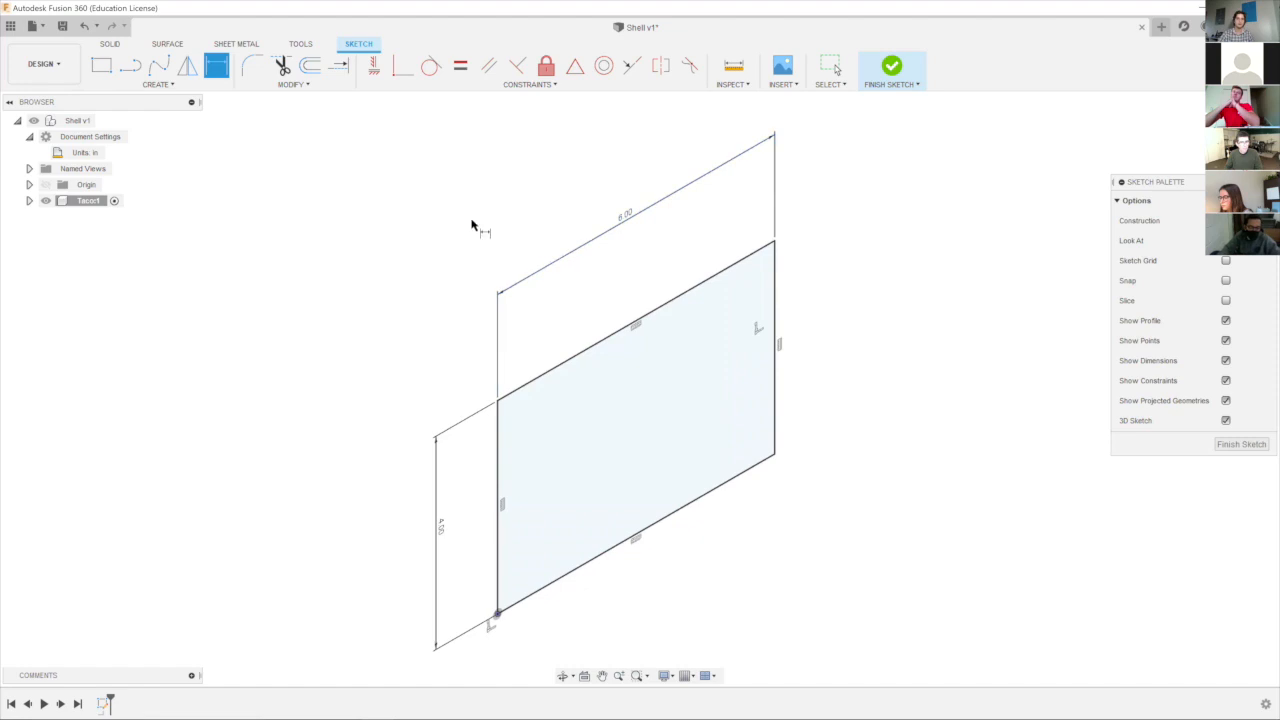
{"action": "key", "text": "Escape"}
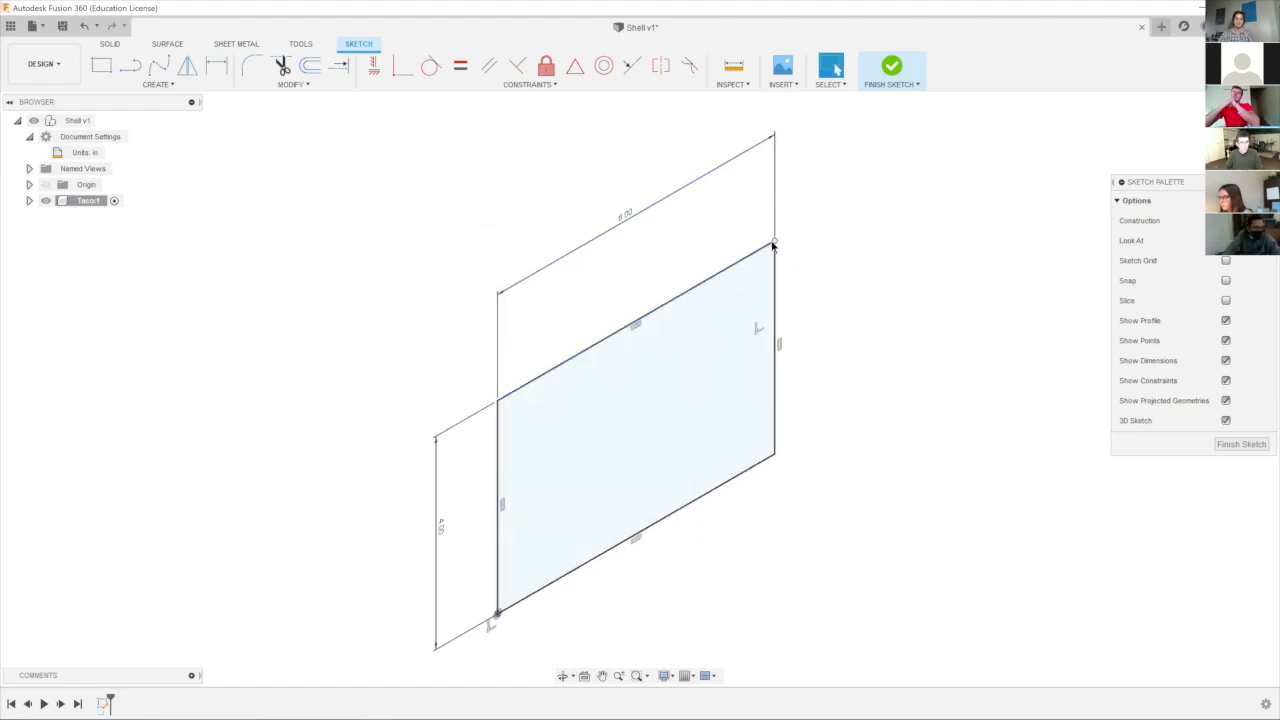
{"action": "left_click", "coordinate": [775, 241]}
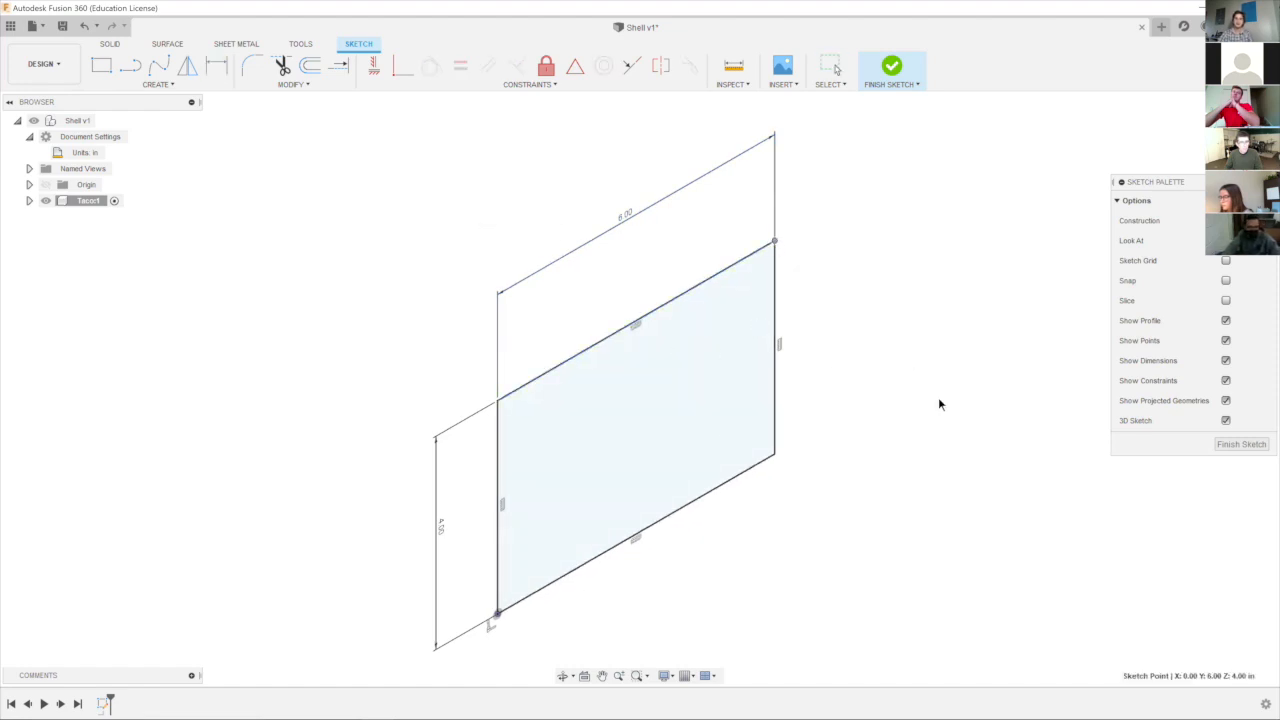
{"action": "key", "text": "Escape"}
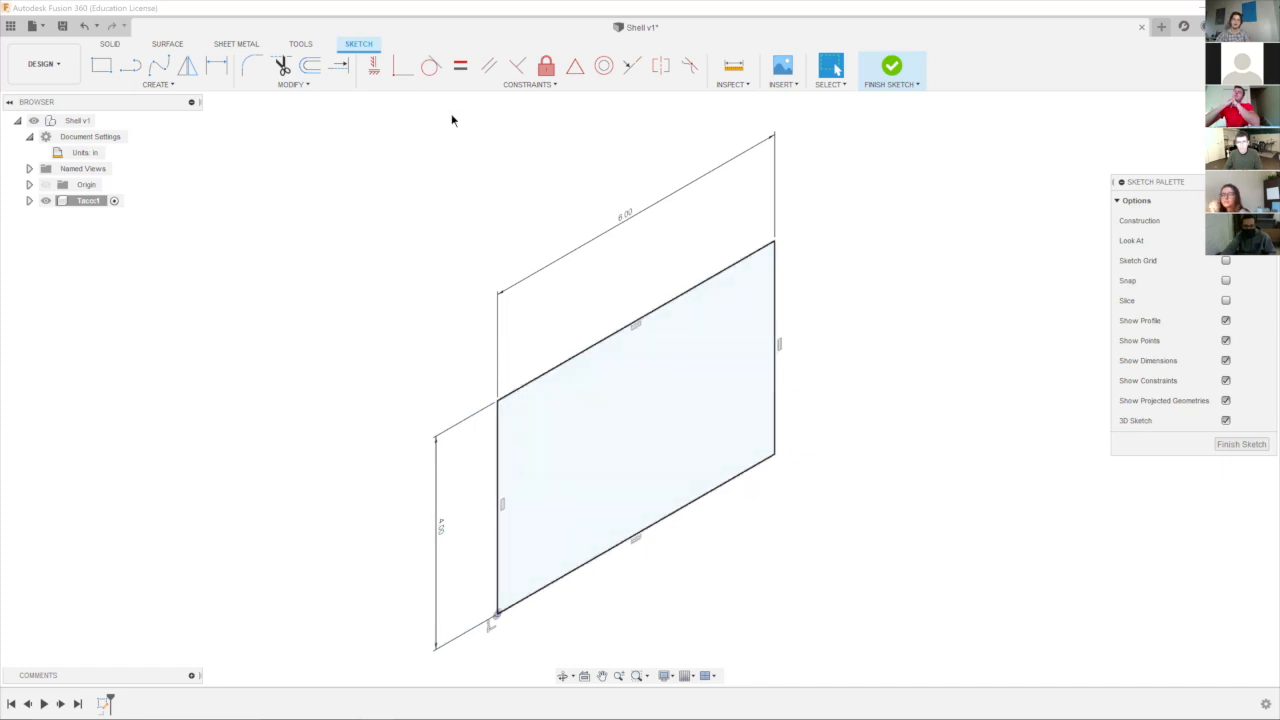
{"action": "left_click", "coordinate": [216, 65]}
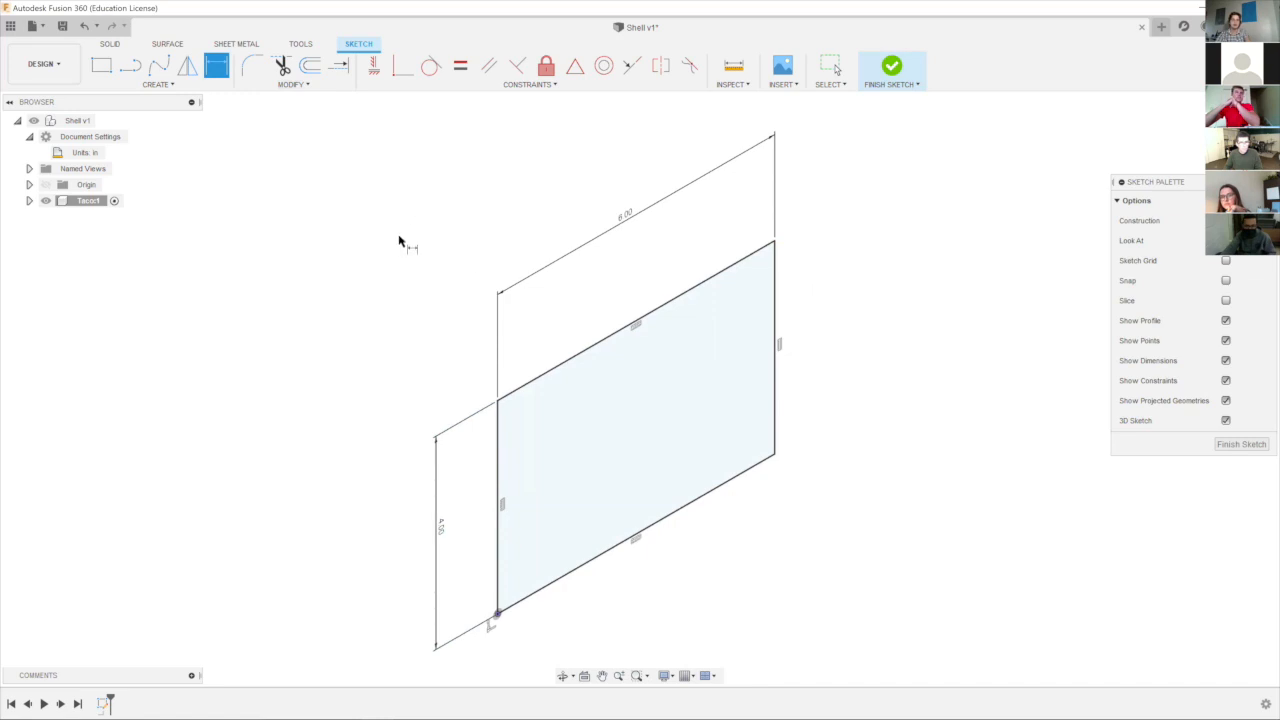
{"action": "right_click", "coordinate": [455, 233]}
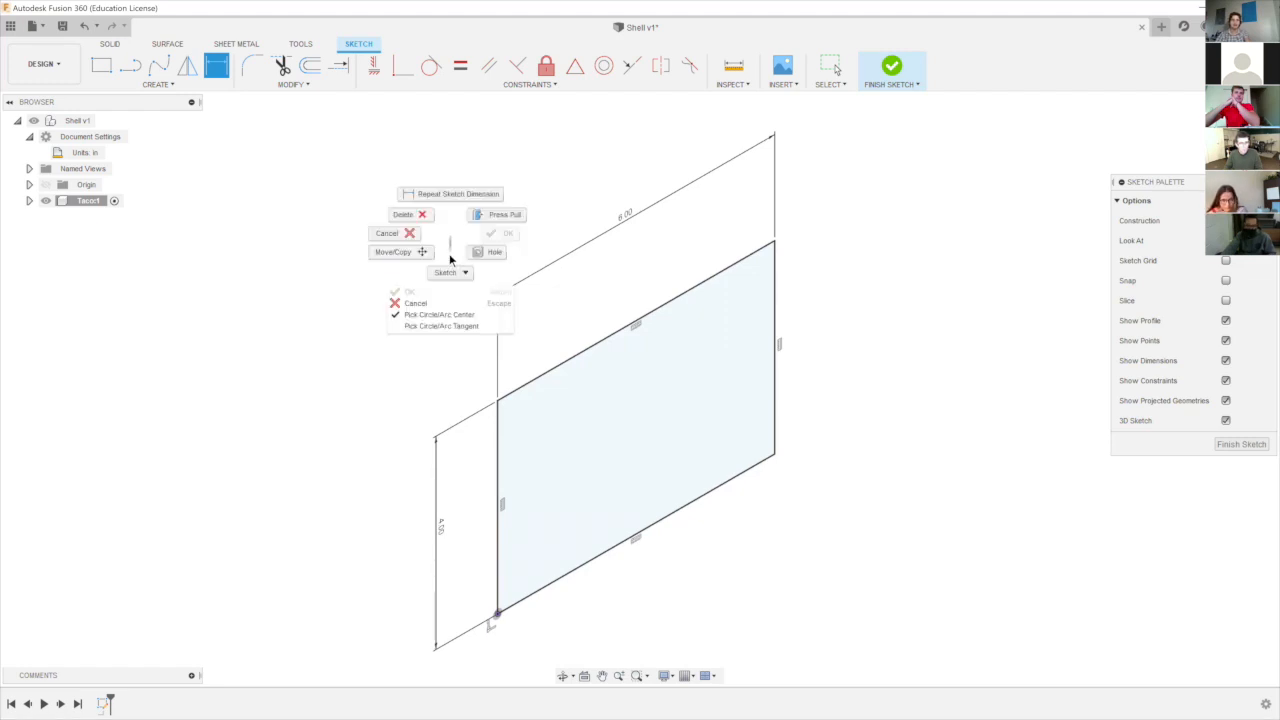
{"action": "left_click", "coordinate": [413, 218]}
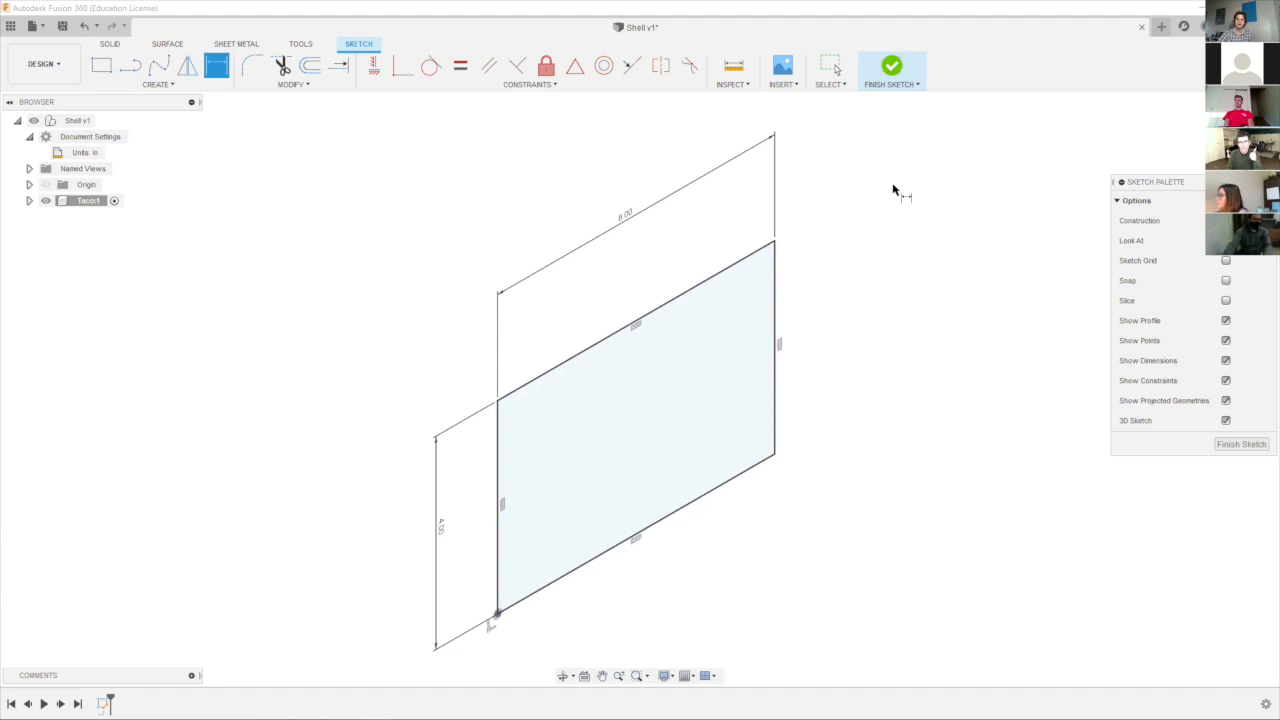
Finish the rectangle sketch and return to solid modelling.
{"action": "left_click", "coordinate": [898, 73]}
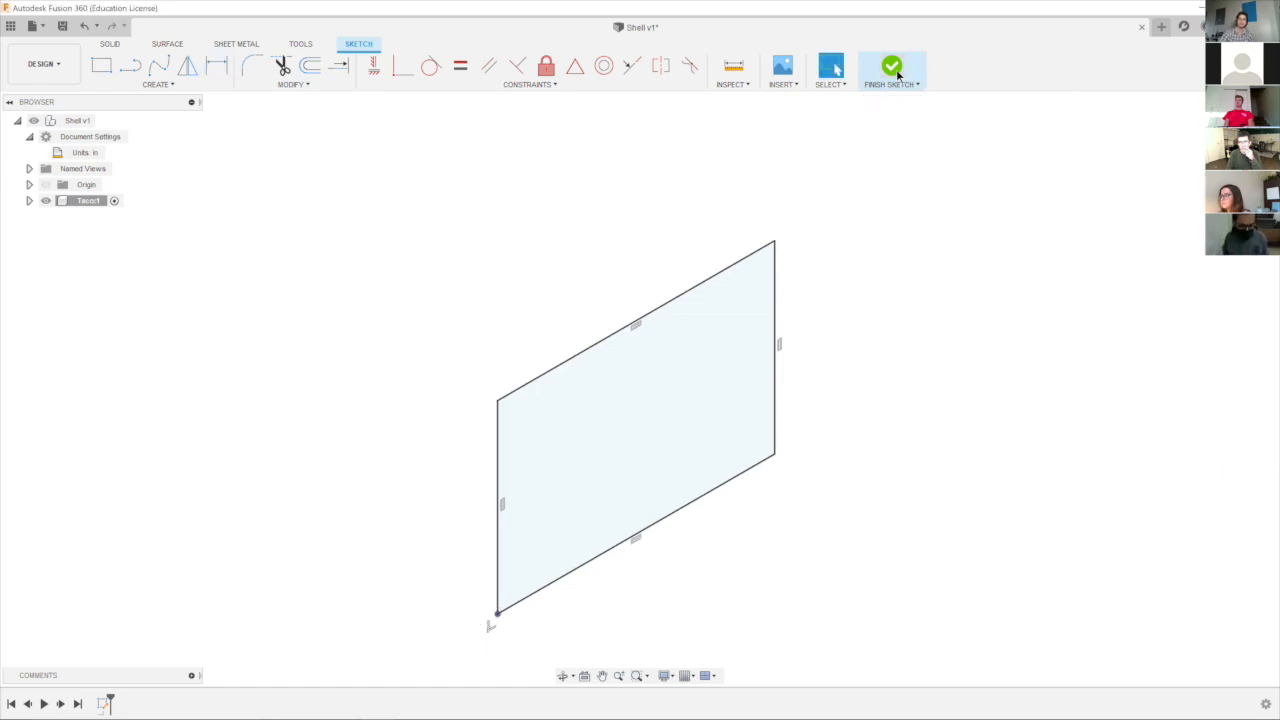
{"action": "scroll", "coordinate": [866, 268], "scroll_direction": "down", "scroll_amount": 1}
{"action": "middle_click_drag", "start_coordinate": [884, 378], "coordinate": [878, 332]}
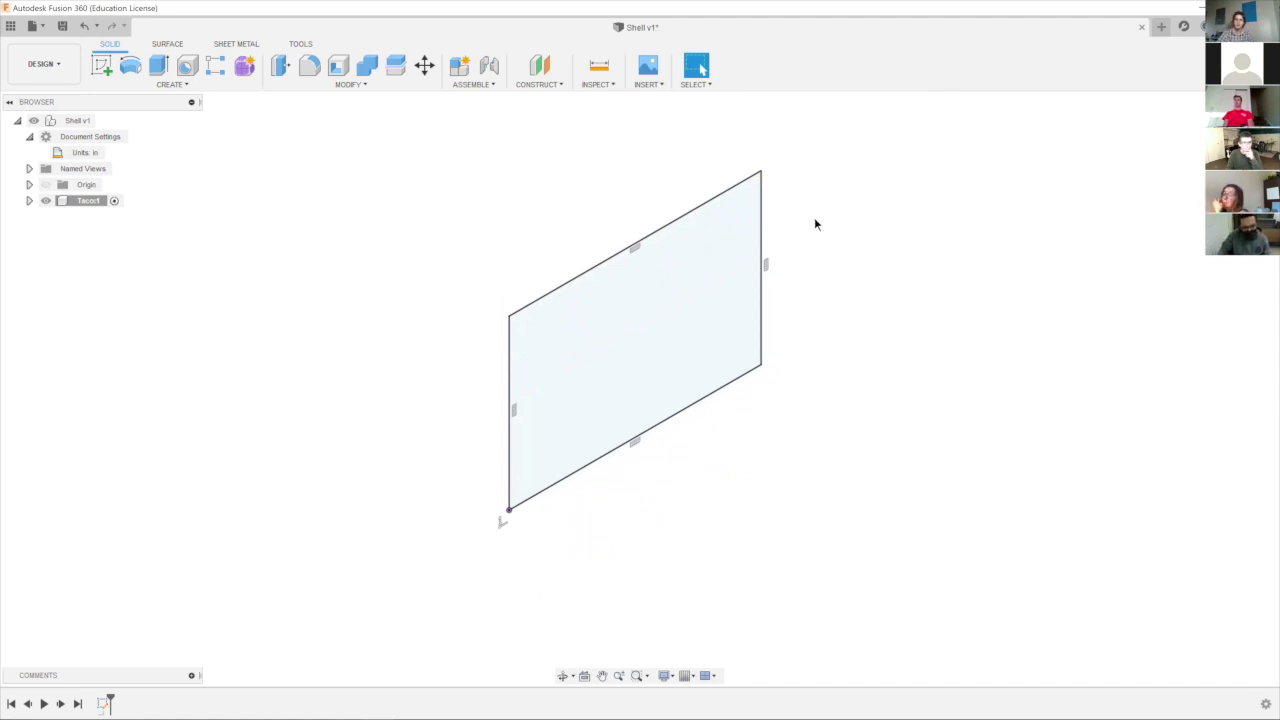
Reopen the finished rectangle sketch for editing from the design history and exit it again.
{"action": "left_click", "coordinate": [103, 704]}
{"action": "right_click", "coordinate": [103, 704]}
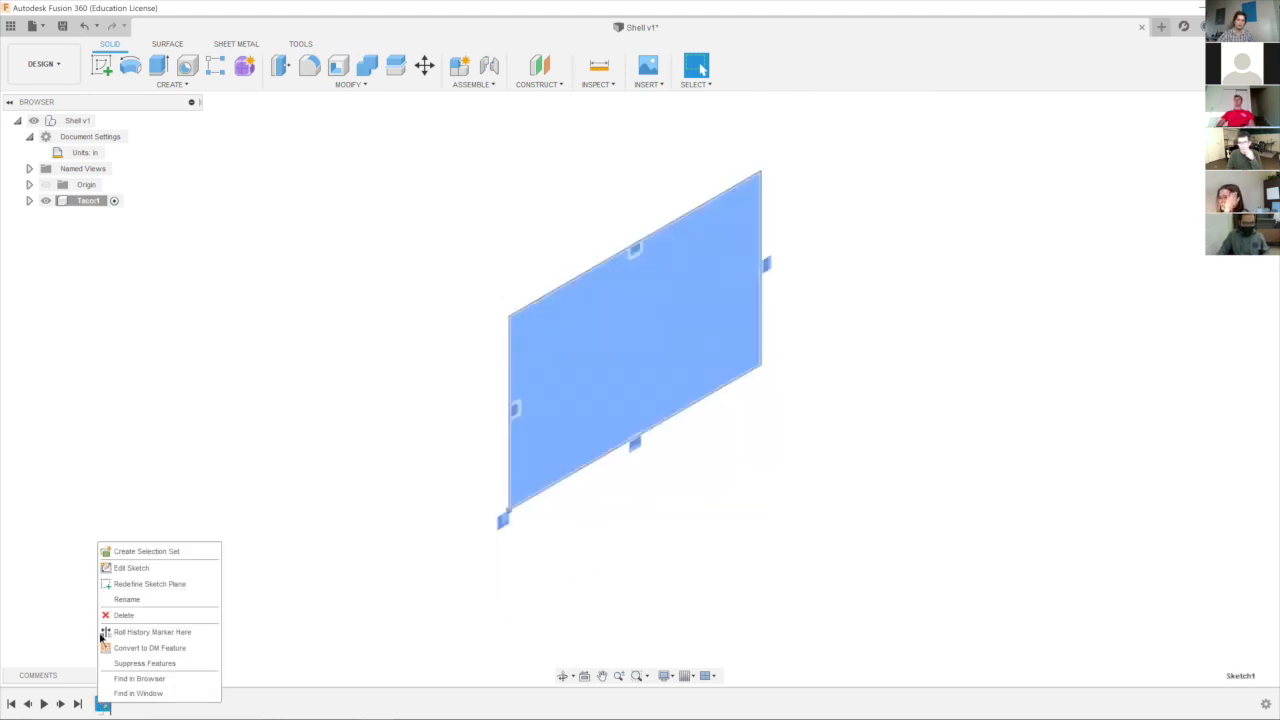
{"action": "left_click", "coordinate": [121, 569]}
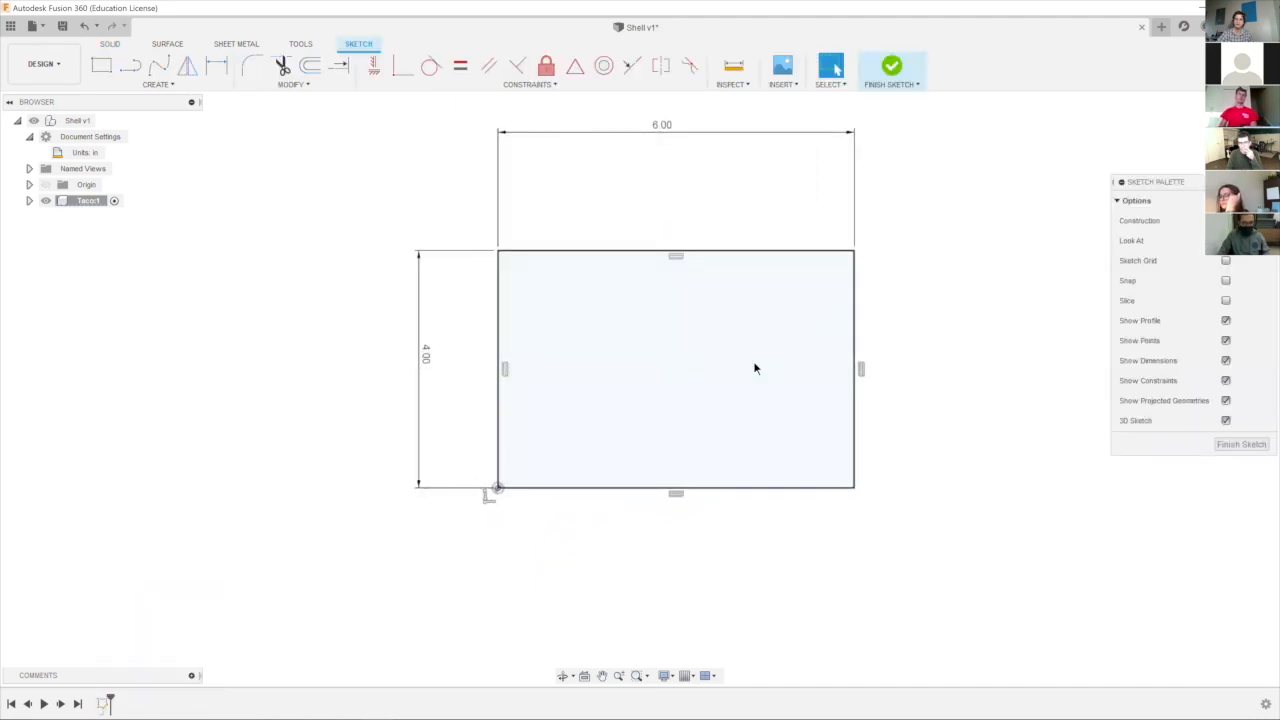
{"action": "left_click", "coordinate": [893, 67]}
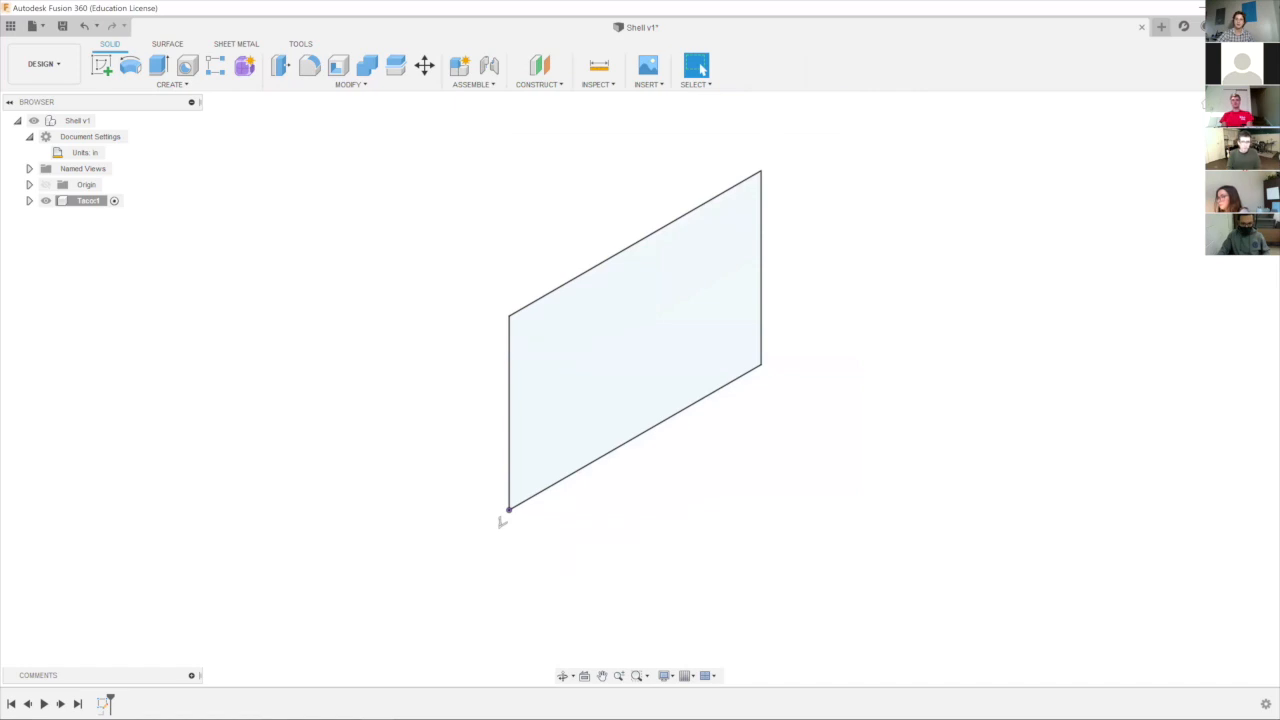
Extrude the rectangle profile 1.5 in to one side as a new body.
{"action": "mouse_move", "coordinate": [640, 388]}
{"action": "middle_mouse_down", "text": "shift"}
{"action": "mouse_move", "coordinate": [612, 370]}
{"action": "mouse_move", "coordinate": [420, 348]}
{"action": "middle_mouse_up", "text": "shift"}
{"action": "mouse_move", "coordinate": [503, 462]}
{"action": "middle_mouse_down", "text": "shift"}
{"action": "mouse_move", "coordinate": [503, 517]}
{"action": "mouse_move", "coordinate": [489, 494]}
{"action": "mouse_move", "coordinate": [515, 534]}
{"action": "mouse_move", "coordinate": [588, 553]}
{"action": "mouse_move", "coordinate": [510, 527]}
{"action": "middle_mouse_up", "text": "shift"}
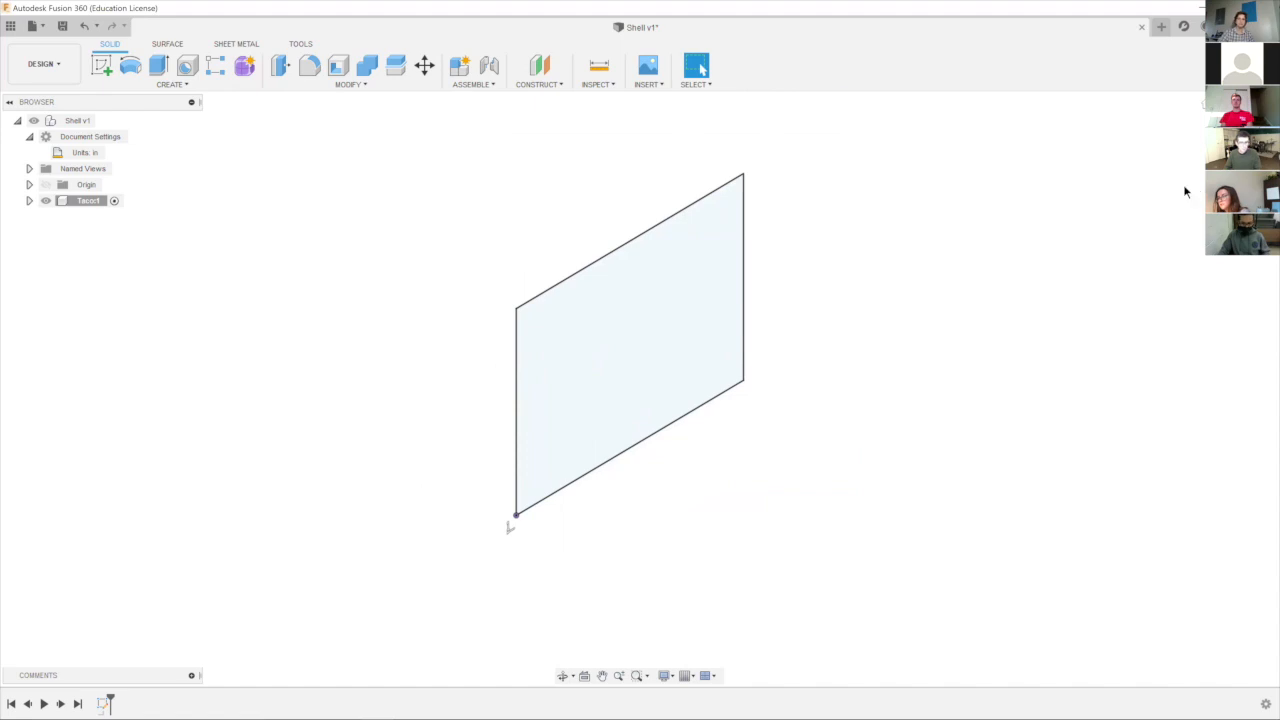
{"action": "left_click", "coordinate": [160, 66]}
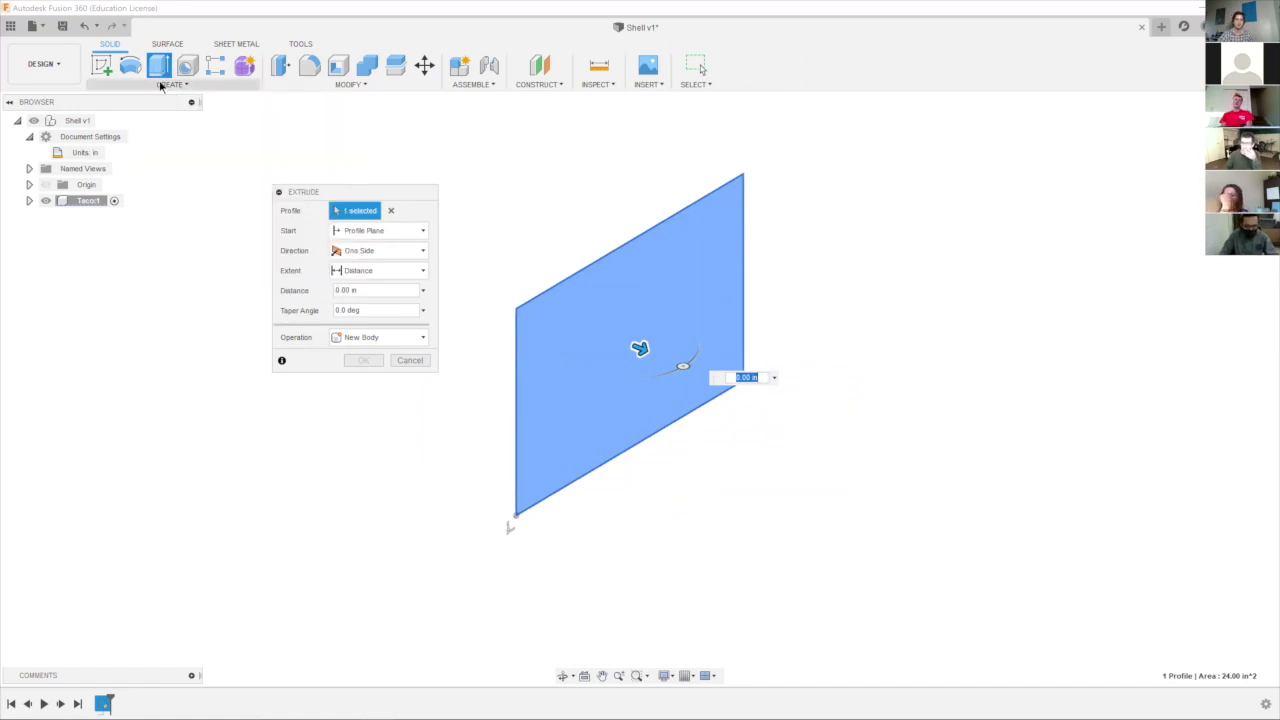
{"action": "left_click_drag", "start_coordinate": [638, 348], "coordinate": [800, 414]}
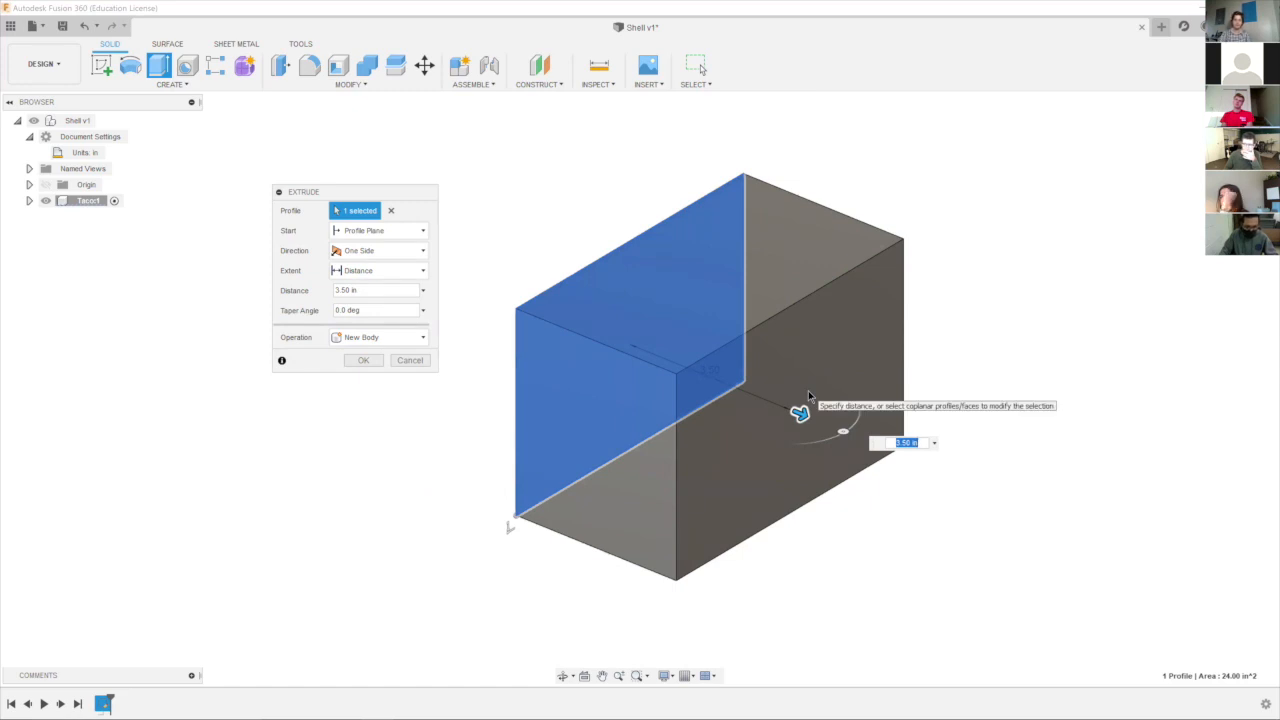
{"action": "type", "text": "1"}
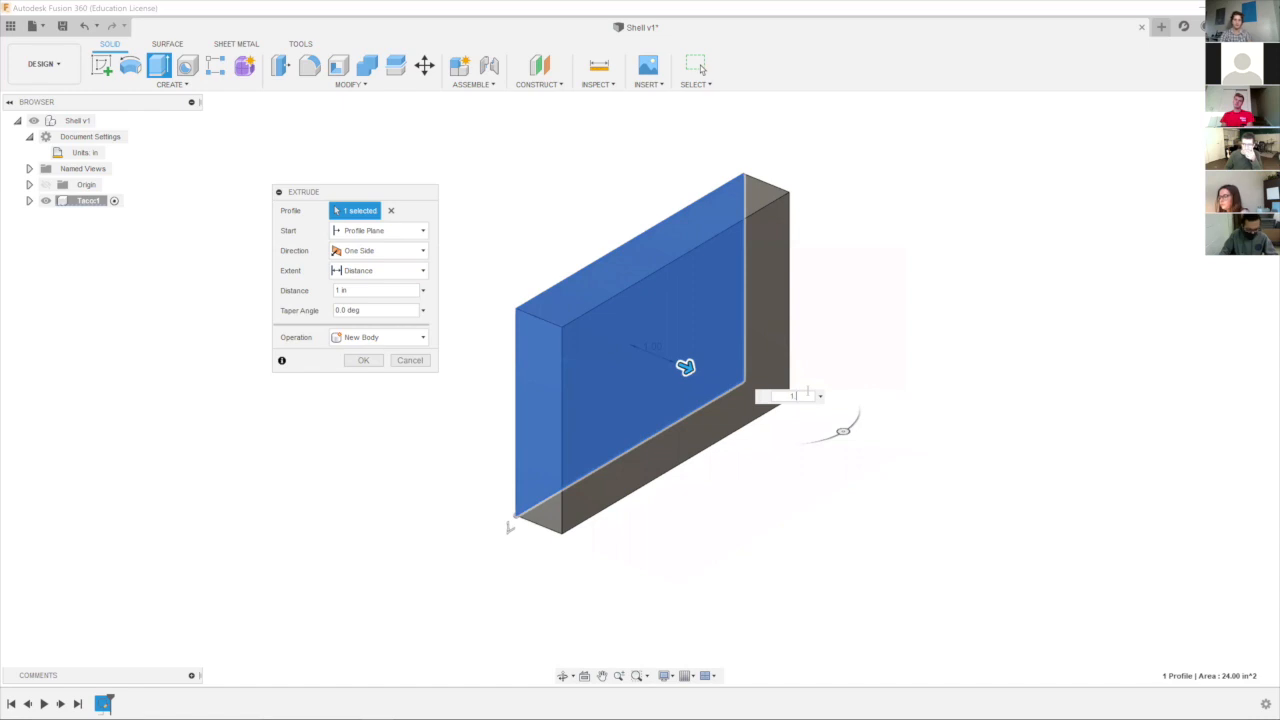
{"action": "type", "text": ".5"}
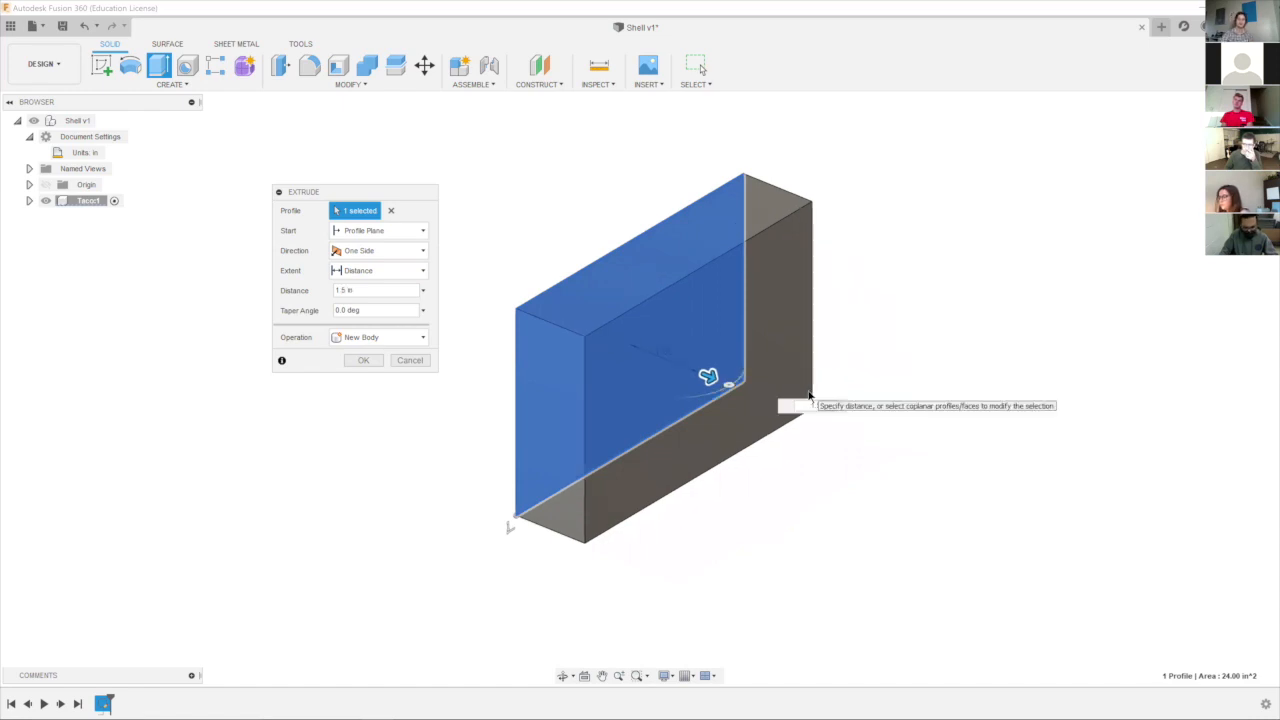
{"action": "key", "text": "Return"}
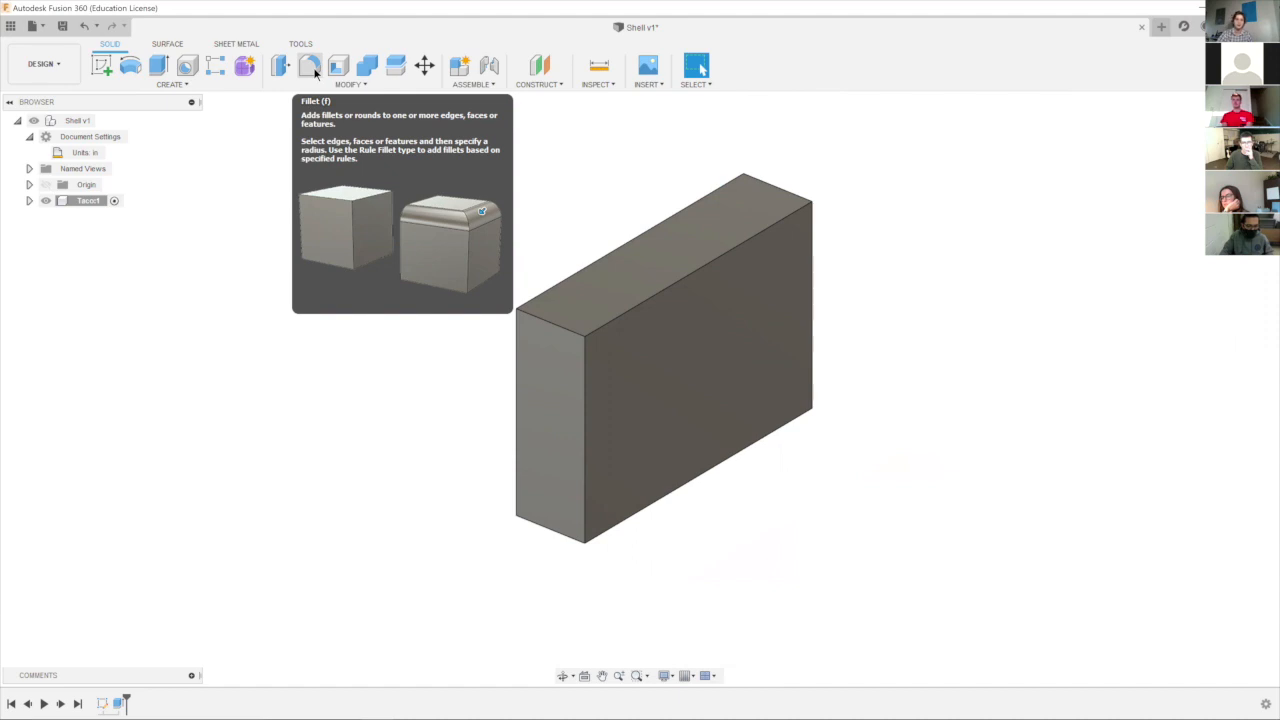
Fillet the two short upper edges of the block with a constant 3 in radius to form the rounded taco outline.
{"action": "left_click", "coordinate": [340, 84]}
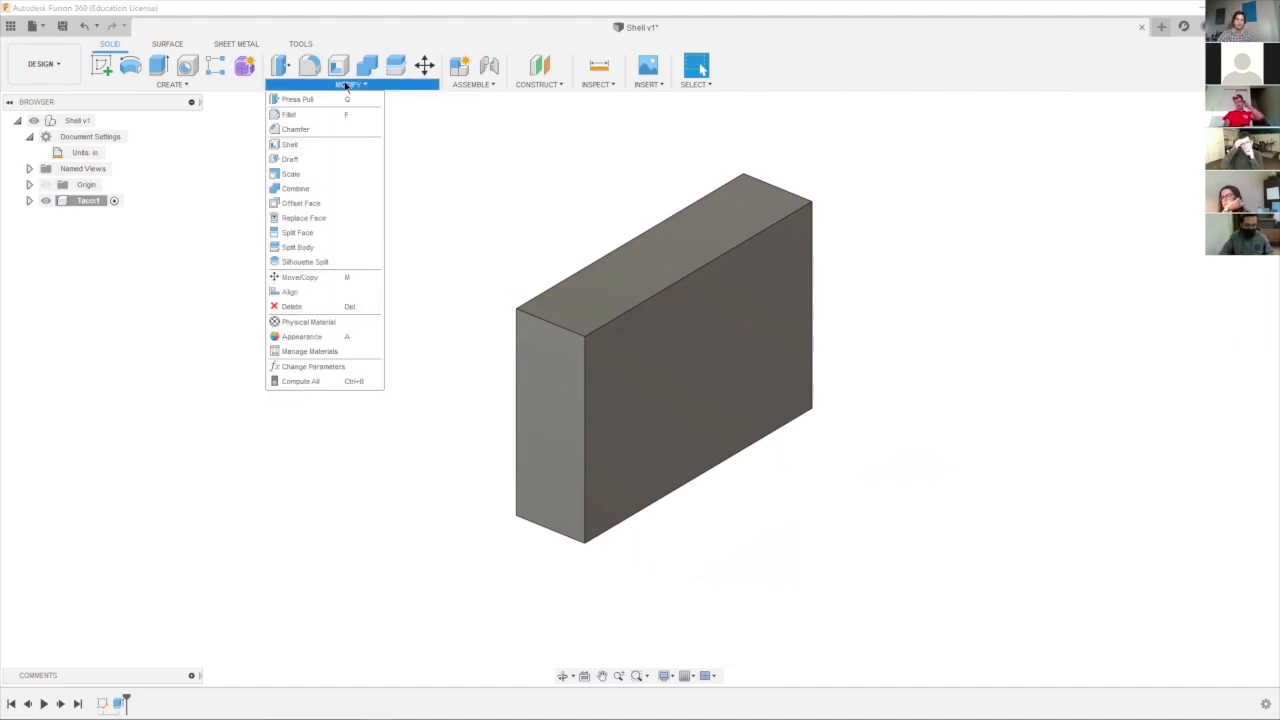
{"action": "left_click", "coordinate": [345, 86]}
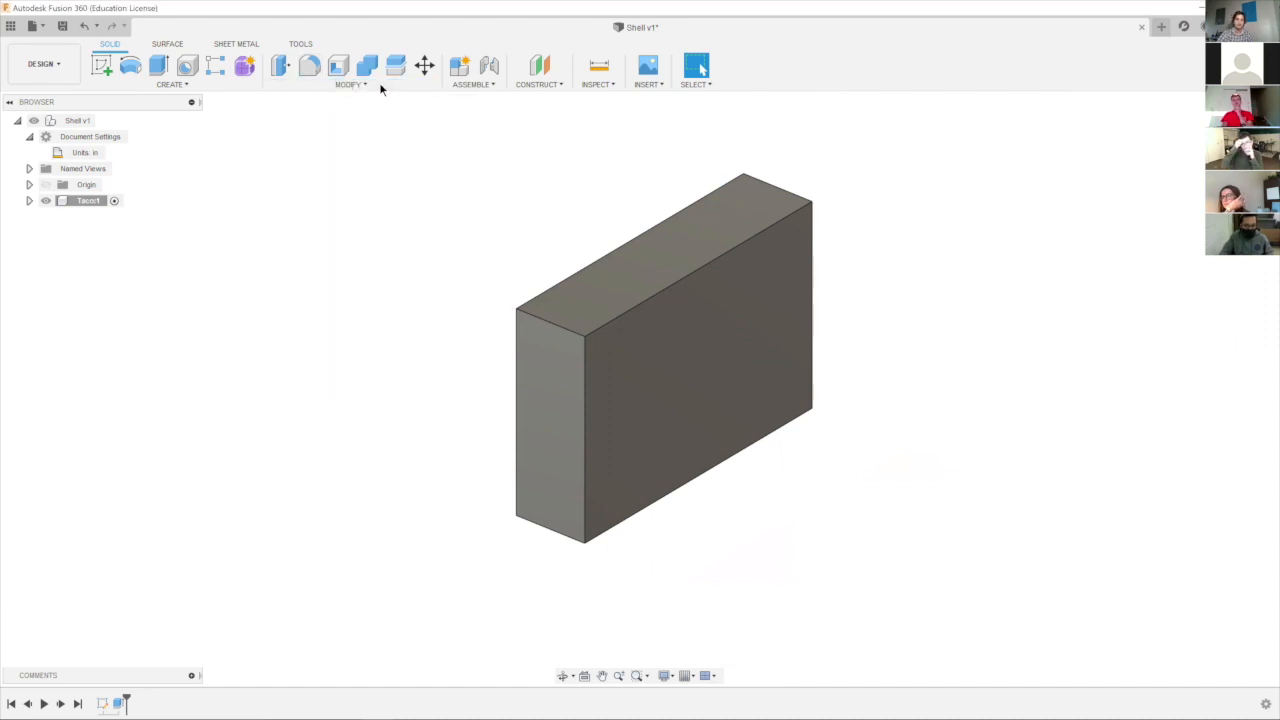
{"action": "left_click", "coordinate": [314, 68]}
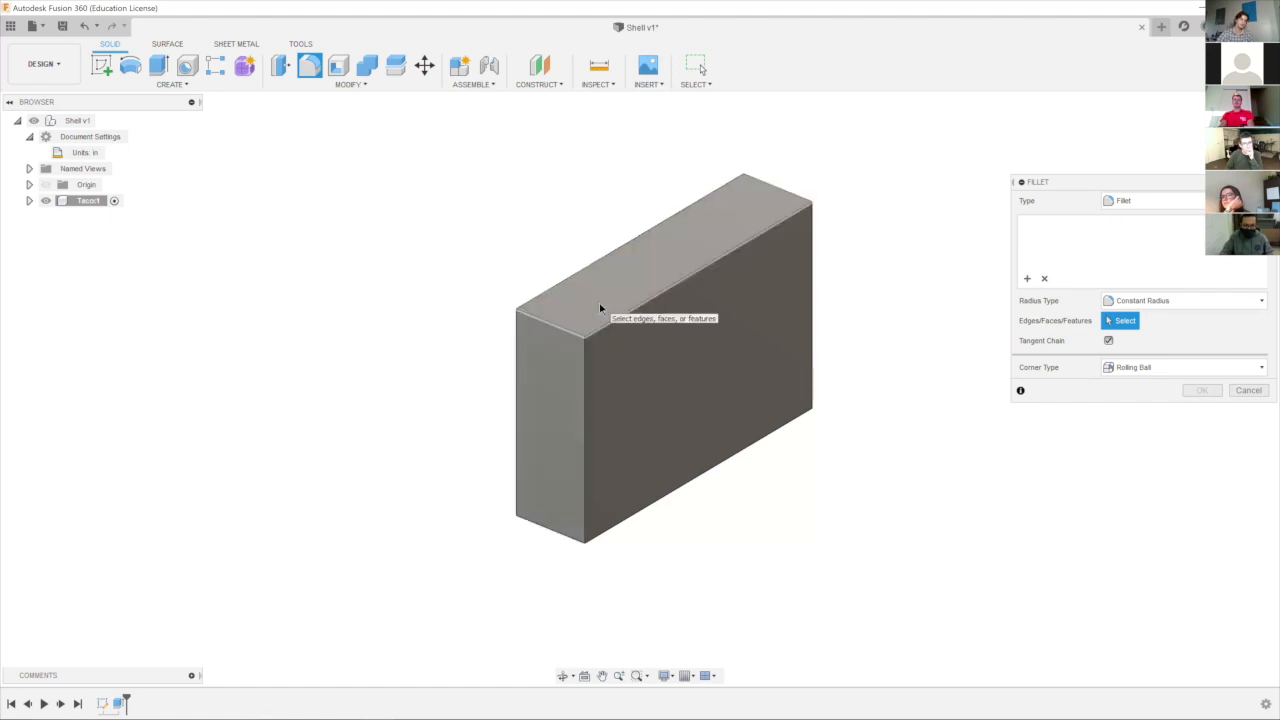
{"action": "left_click", "coordinate": [544, 322]}
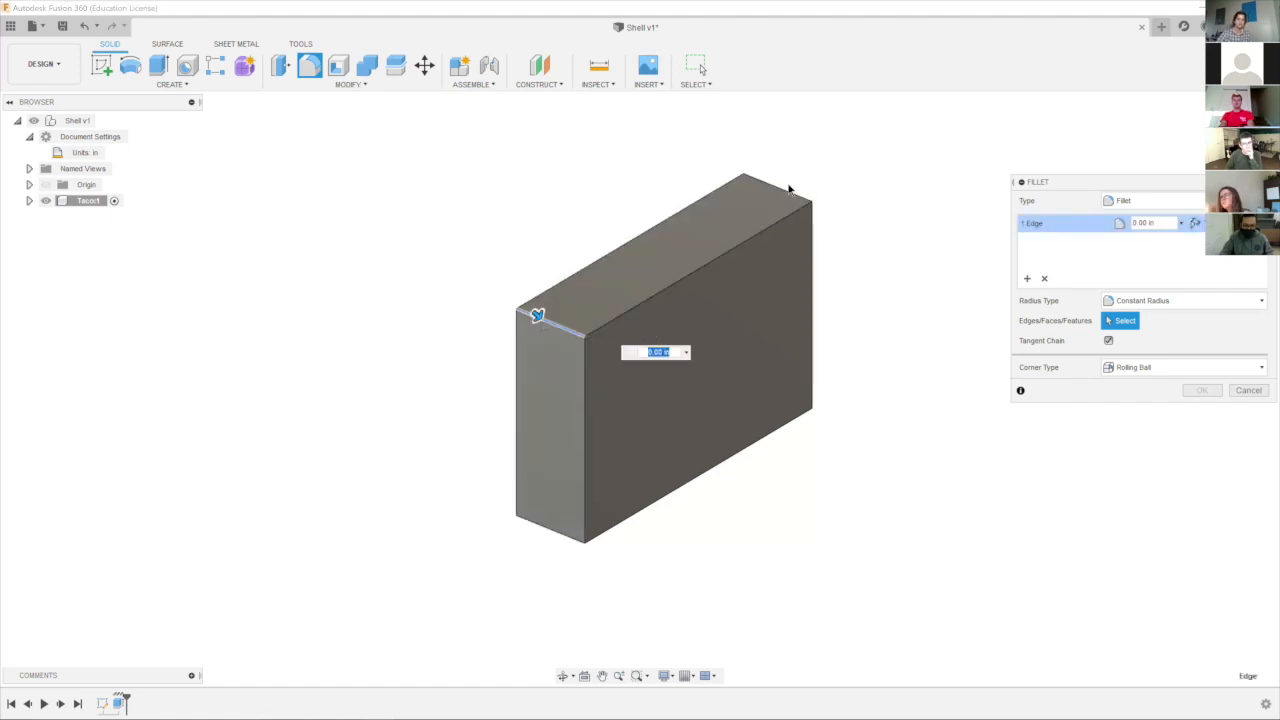
{"action": "left_click", "coordinate": [788, 195]}
{"action": "left_click_drag", "start_coordinate": [791, 181], "coordinate": [756, 247]}
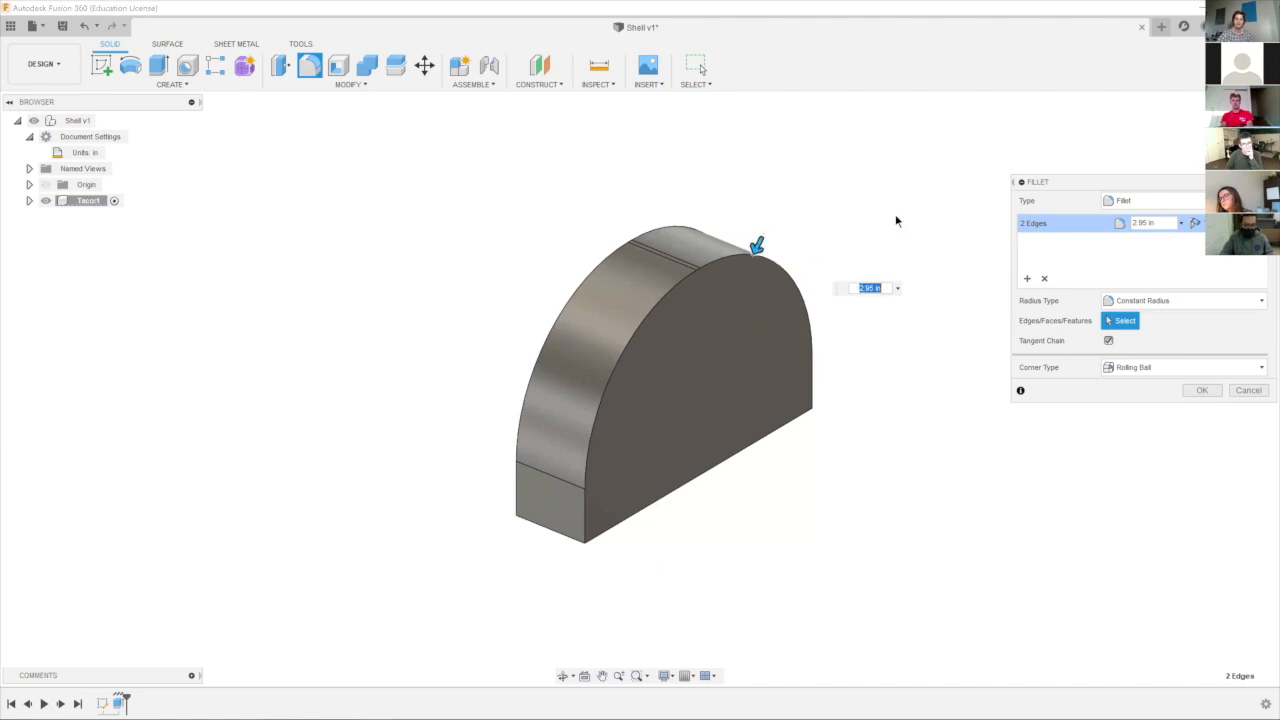
{"action": "left_click", "coordinate": [877, 288]}
{"action": "left_click_drag", "start_coordinate": [877, 288], "coordinate": [840, 292]}
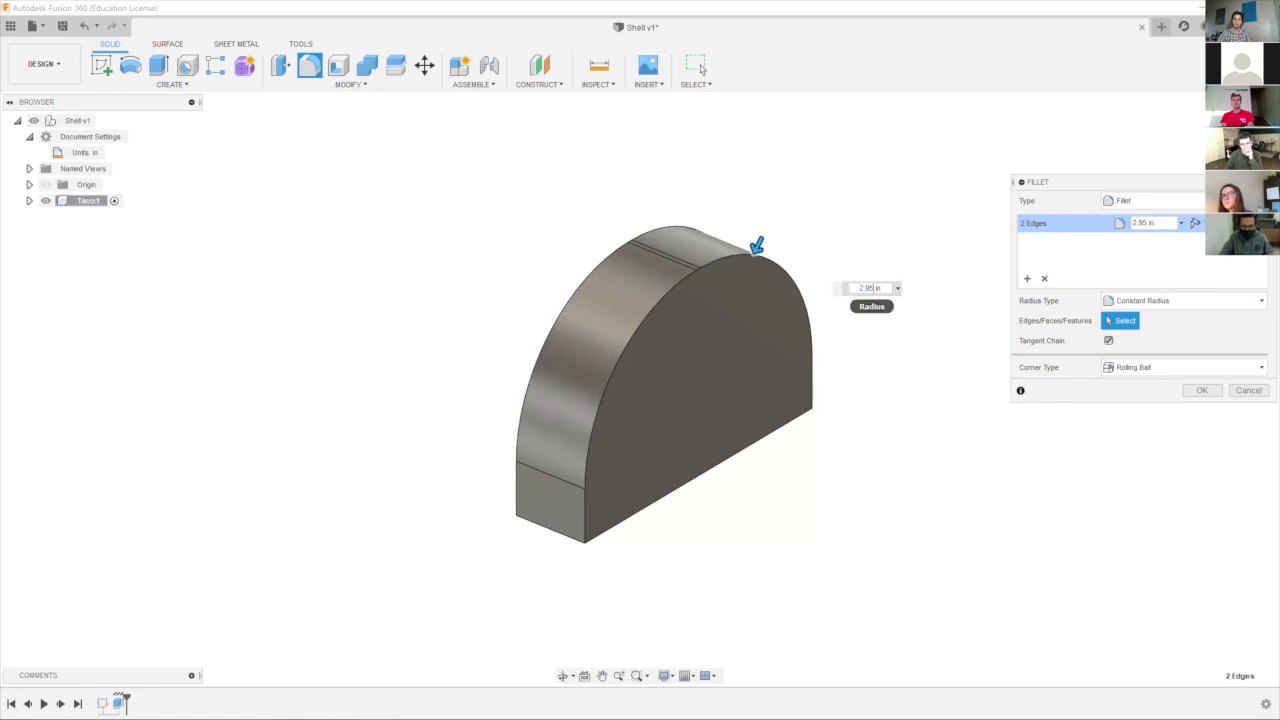
{"action": "key", "text": "BackSpace"}
{"action": "type", "text": "3"}
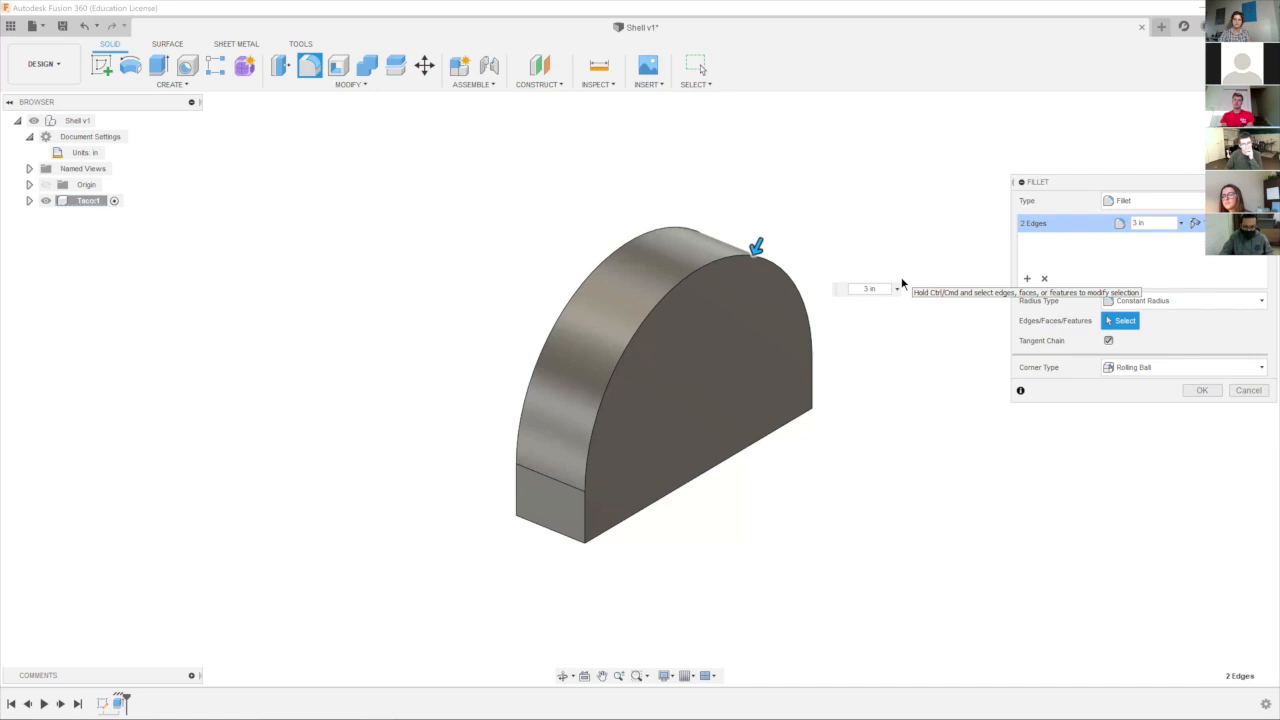
{"action": "key", "text": "Return"}
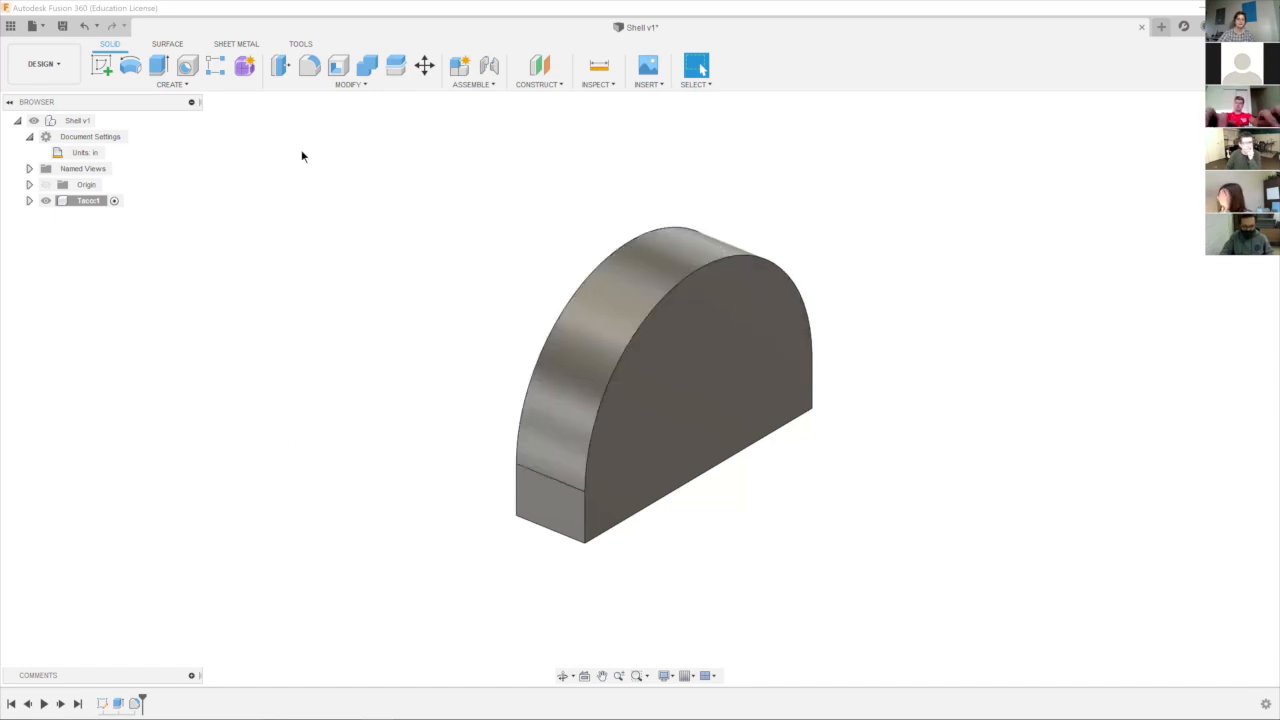
Fillet the two long bottom edges of the body with a constant radius of 0.75 in.
{"action": "left_click", "coordinate": [310, 70]}
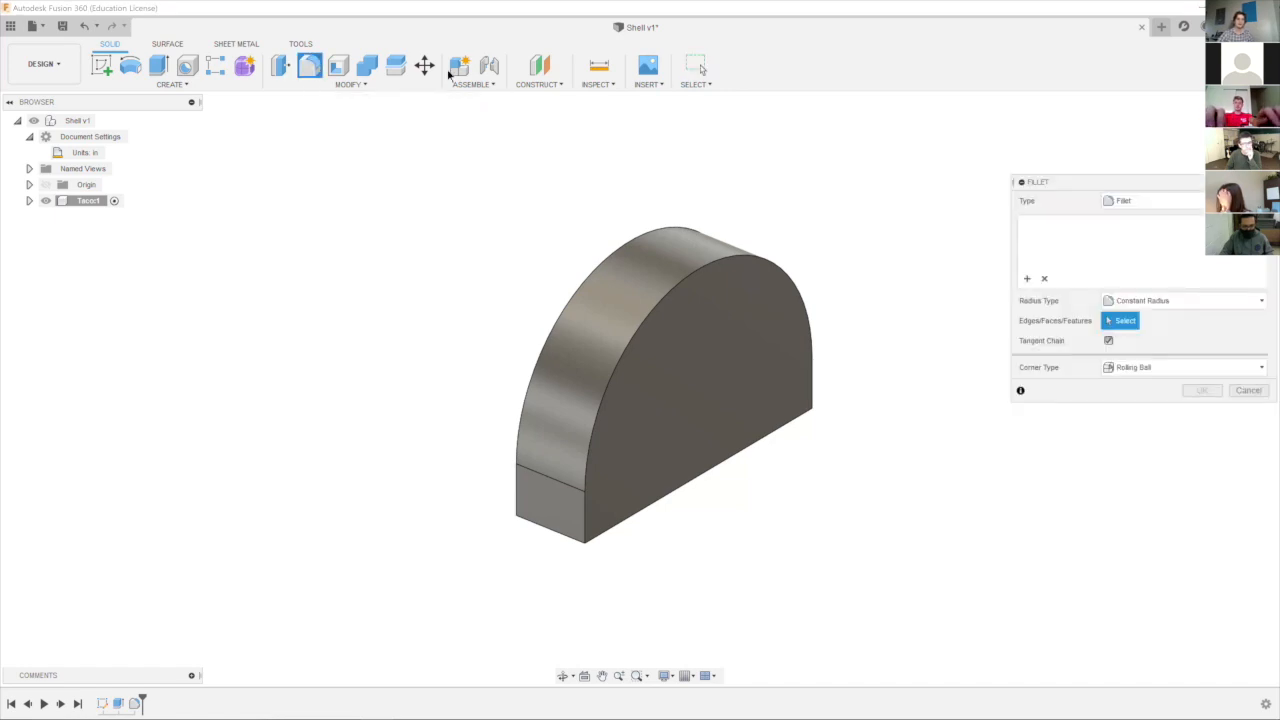
{"action": "left_click", "coordinate": [670, 498]}
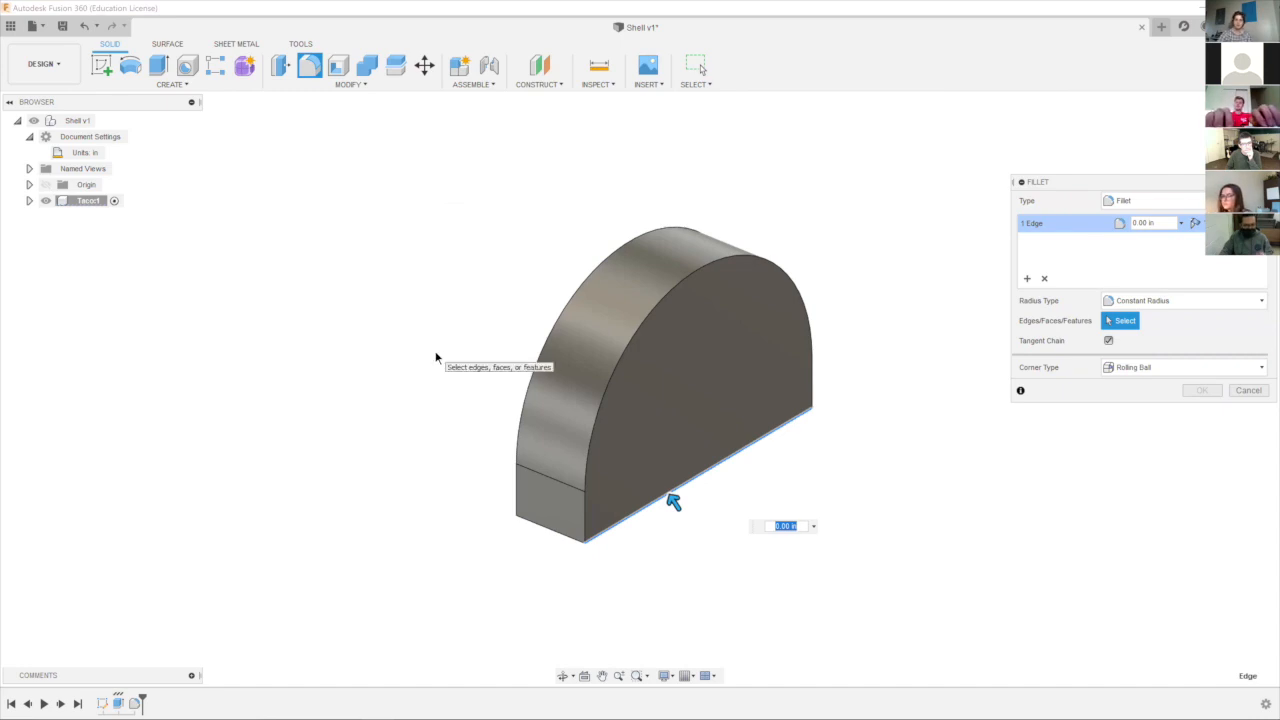
{"action": "middle_click_drag", "start_coordinate": [446, 352], "coordinate": [534, 297], "text": "shift"}
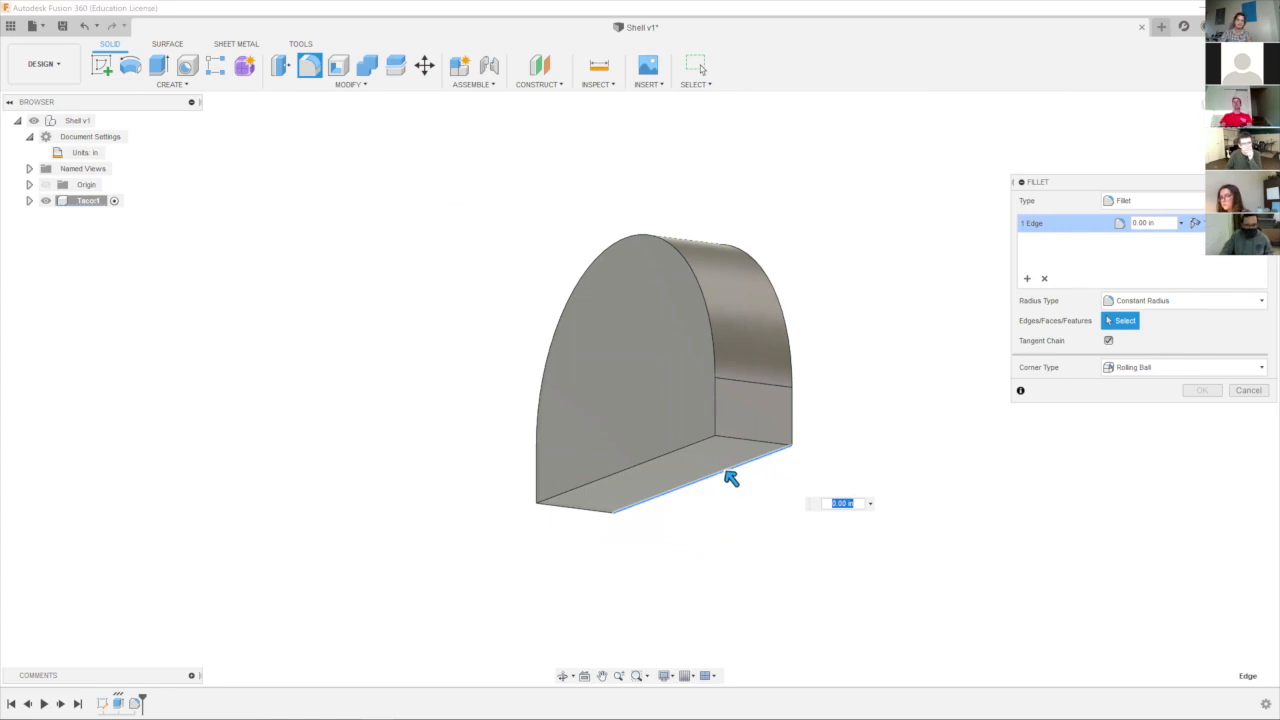
{"action": "middle_click_drag", "start_coordinate": [726, 472], "coordinate": [725, 474], "text": "shift"}
{"action": "middle_click_drag", "start_coordinate": [808, 292], "coordinate": [795, 291], "text": "shift"}
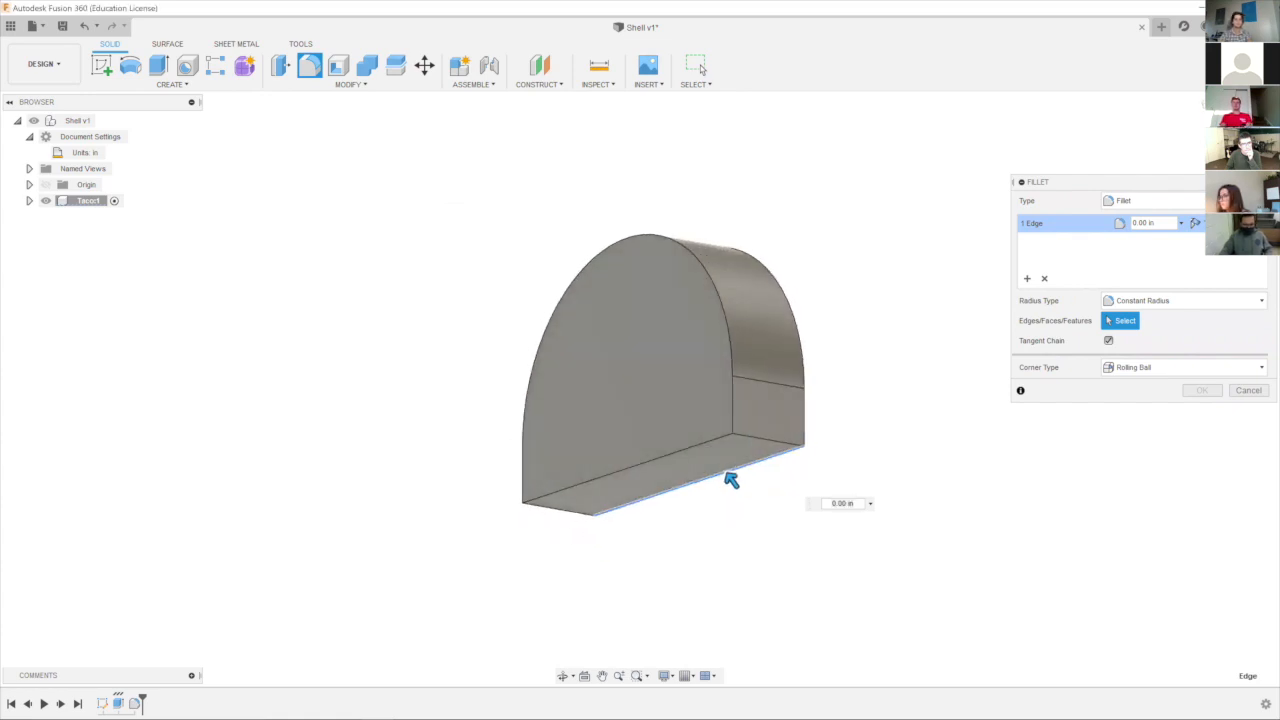
{"action": "left_click", "coordinate": [703, 447]}
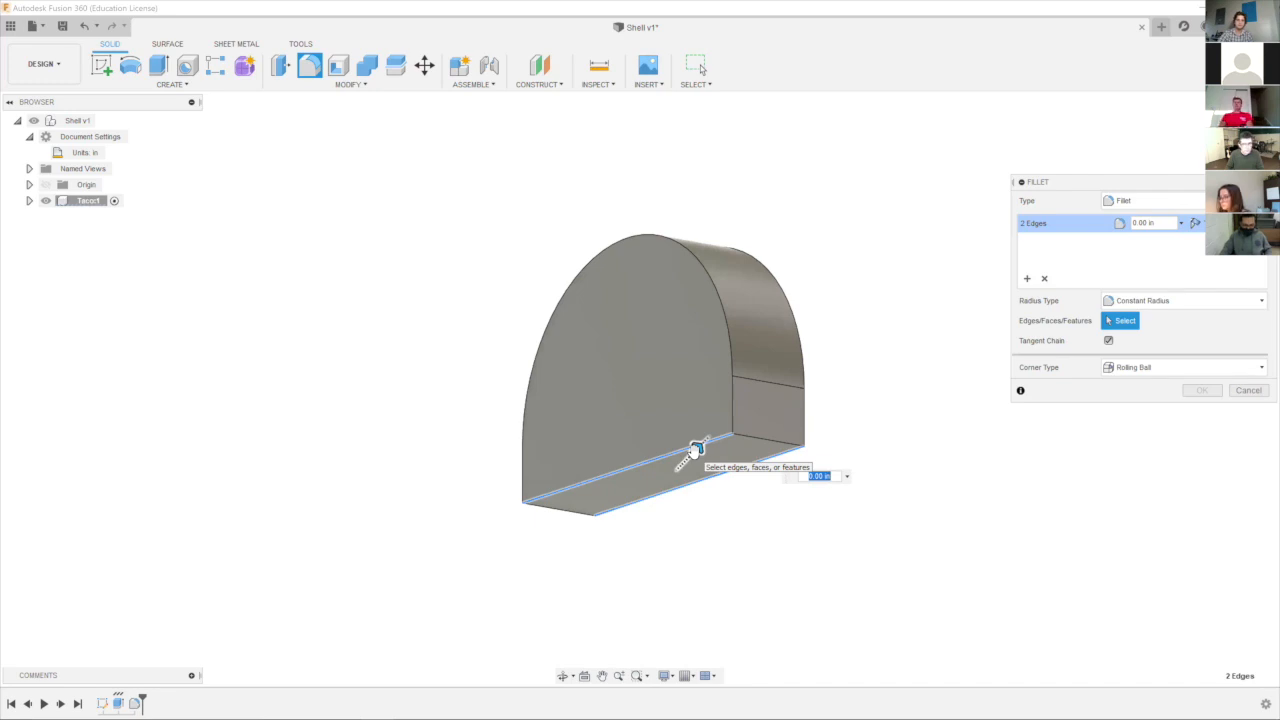
{"action": "left_click", "coordinate": [915, 318]}
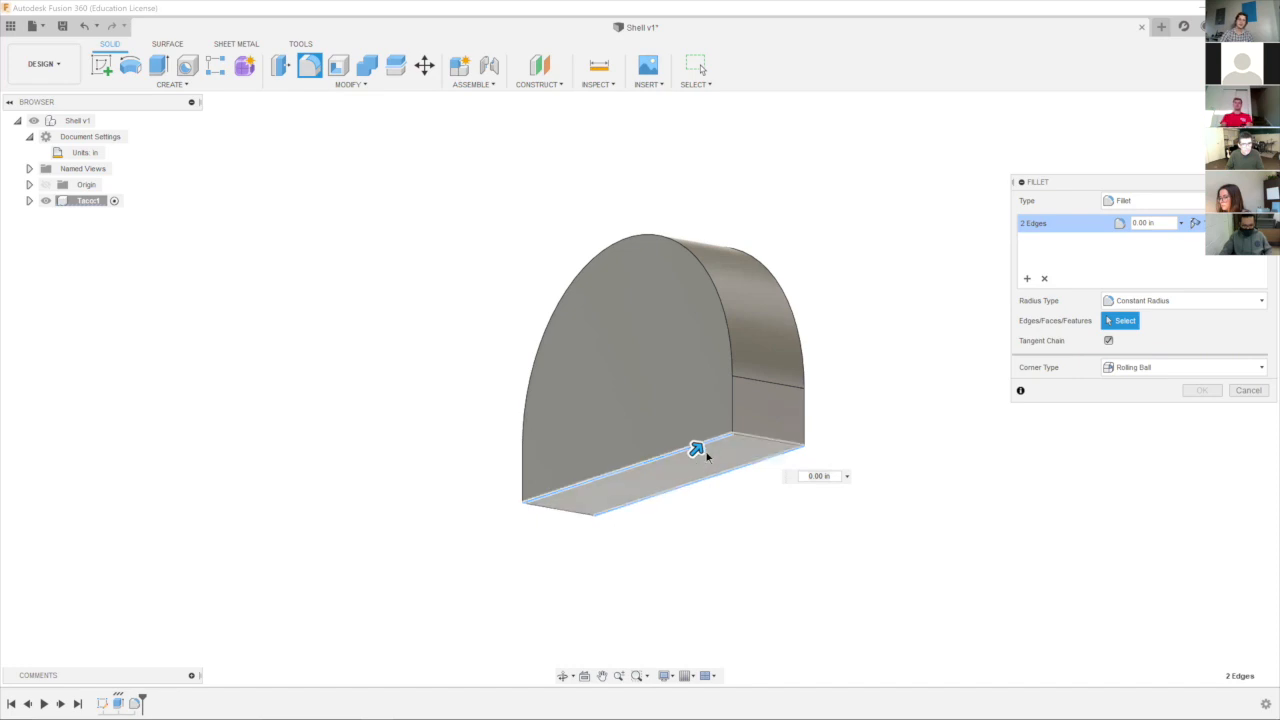
{"action": "left_click_drag", "start_coordinate": [692, 449], "coordinate": [706, 438]}
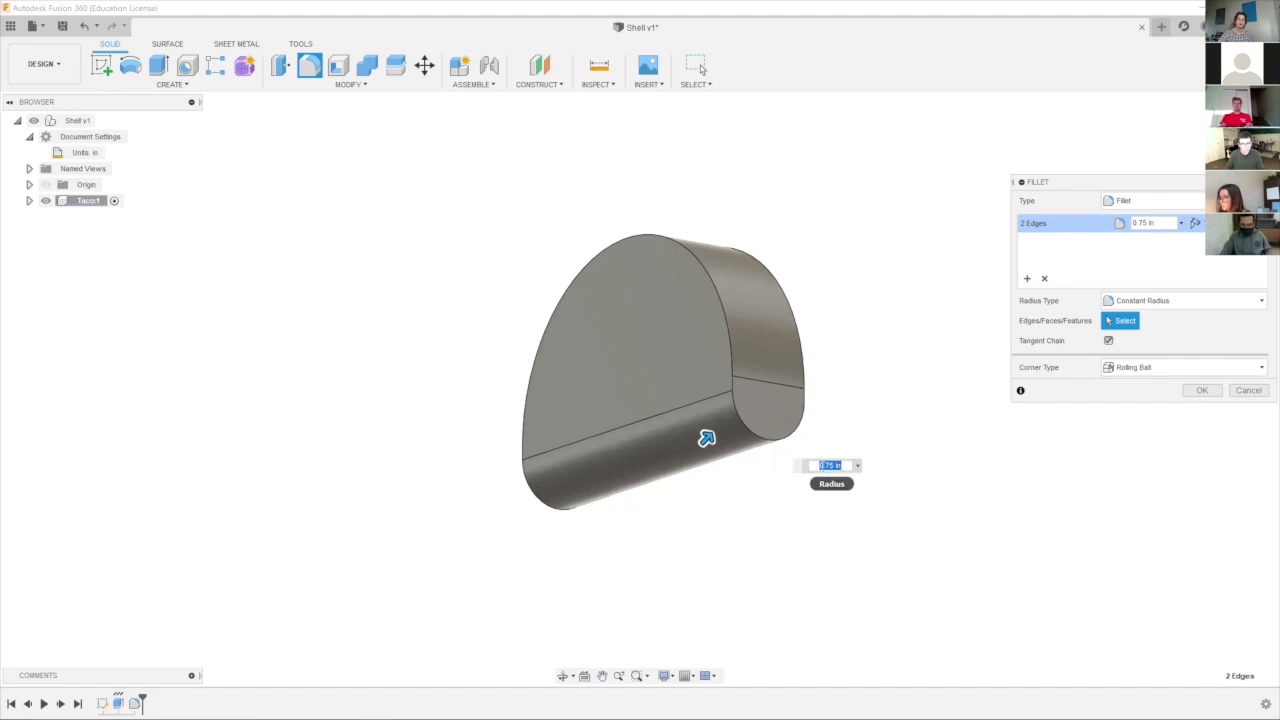
{"action": "left_click", "coordinate": [1202, 391]}
Try to shell the body through its flat side face with an inside thickness of 1.10 in, and clear the face selection.
{"action": "middle_click_drag", "start_coordinate": [1019, 545], "coordinate": [1009, 423], "text": "shift"}
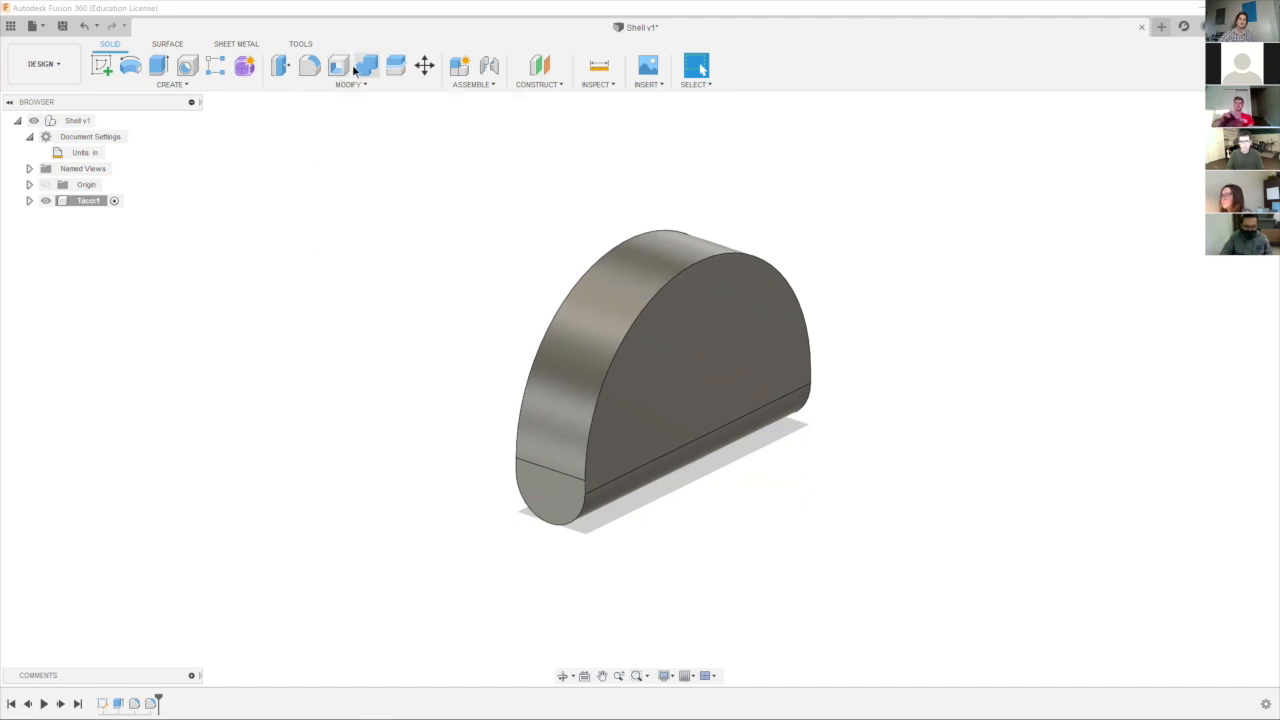
{"action": "left_click", "coordinate": [339, 65]}
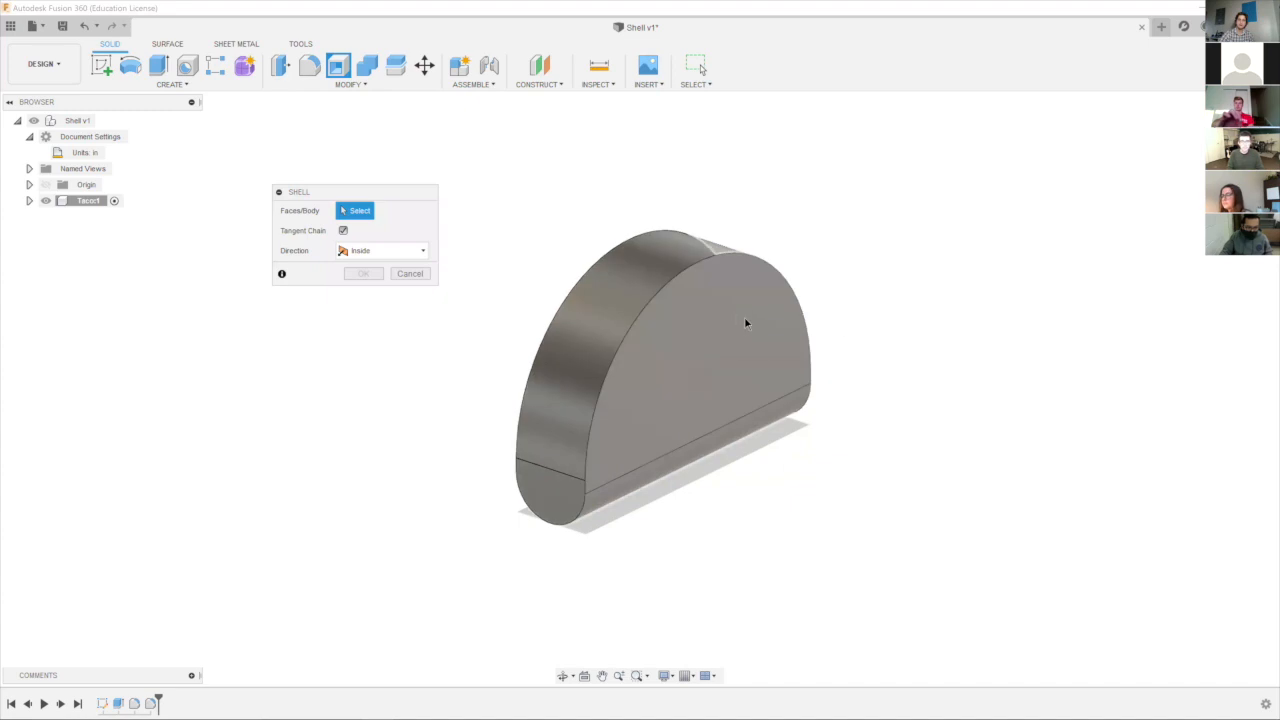
{"action": "left_click", "coordinate": [650, 320]}
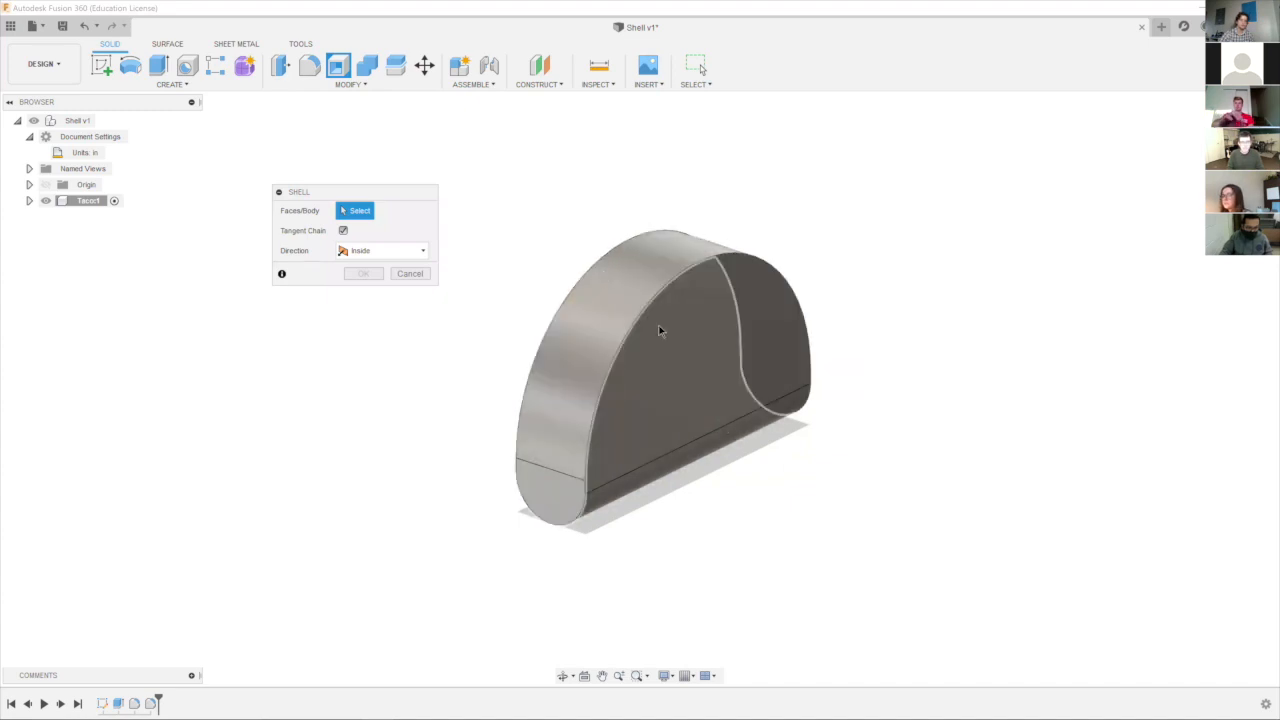
{"action": "left_click", "coordinate": [709, 366]}
{"action": "left_click_drag", "start_coordinate": [520, 454], "coordinate": [566, 432]}
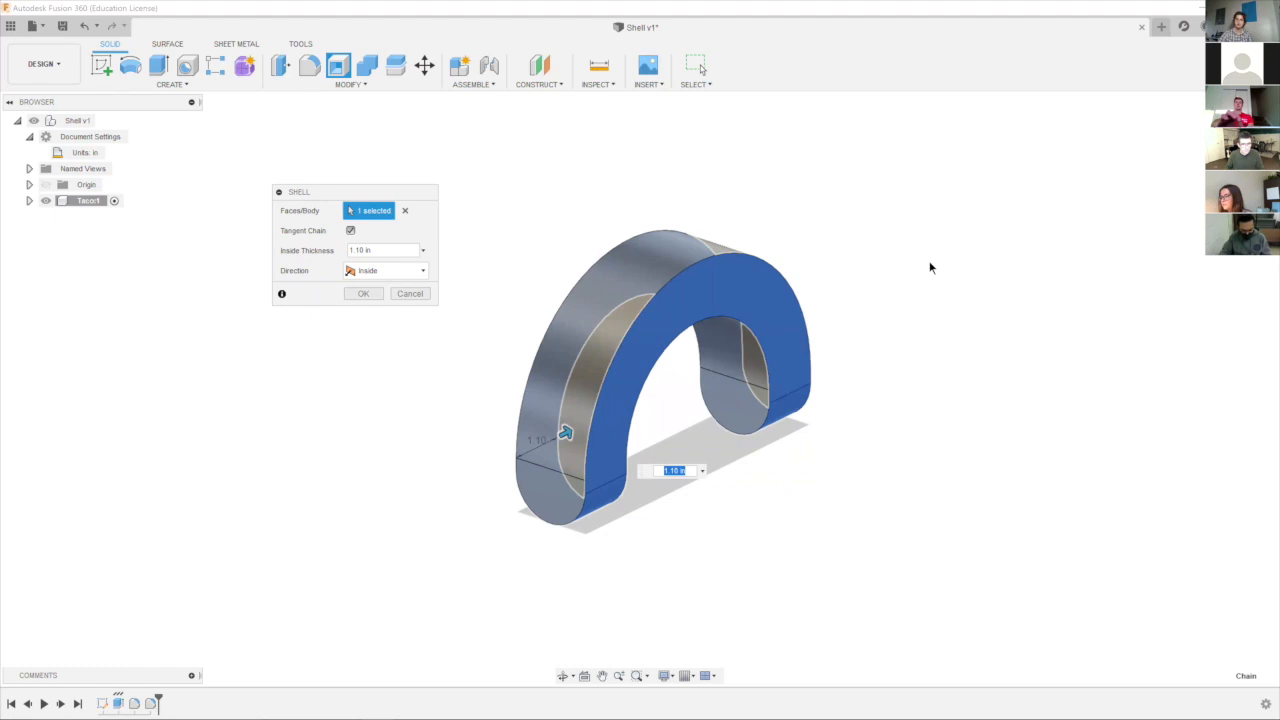
{"action": "left_click_drag", "start_coordinate": [360, 192], "coordinate": [444, 142]}
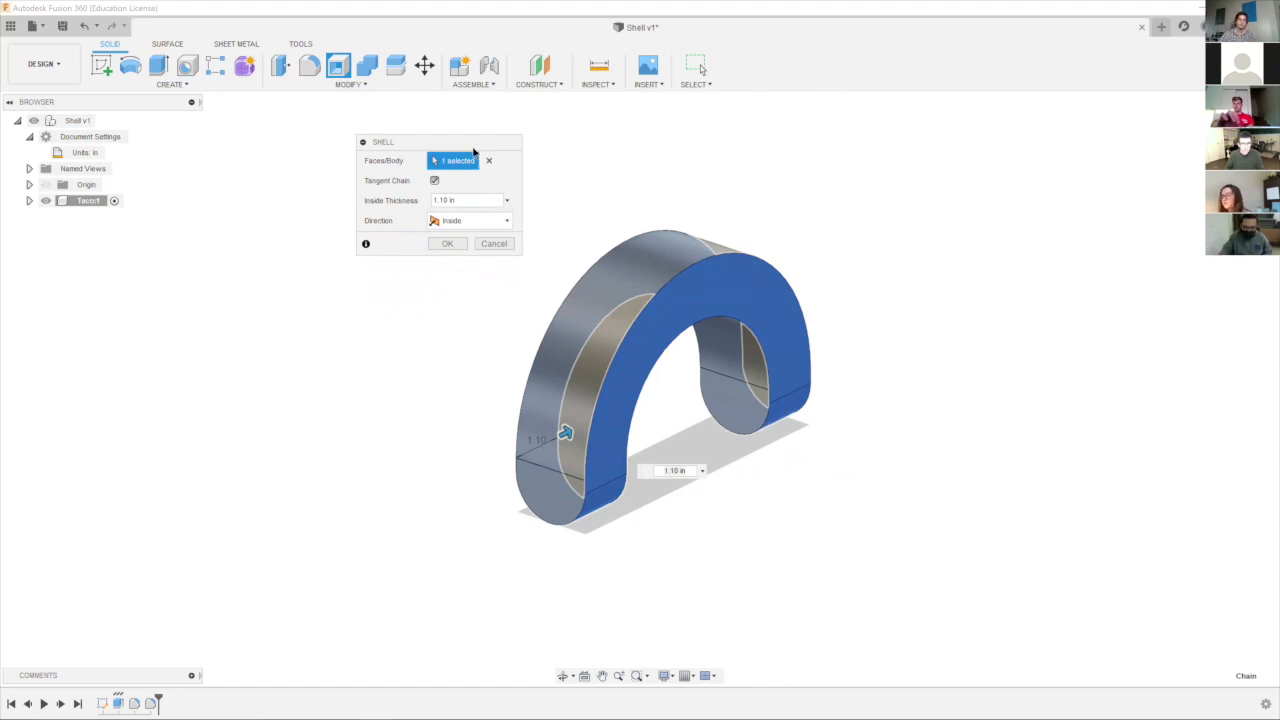
{"action": "left_click_drag", "start_coordinate": [540, 142], "coordinate": [915, 131]}
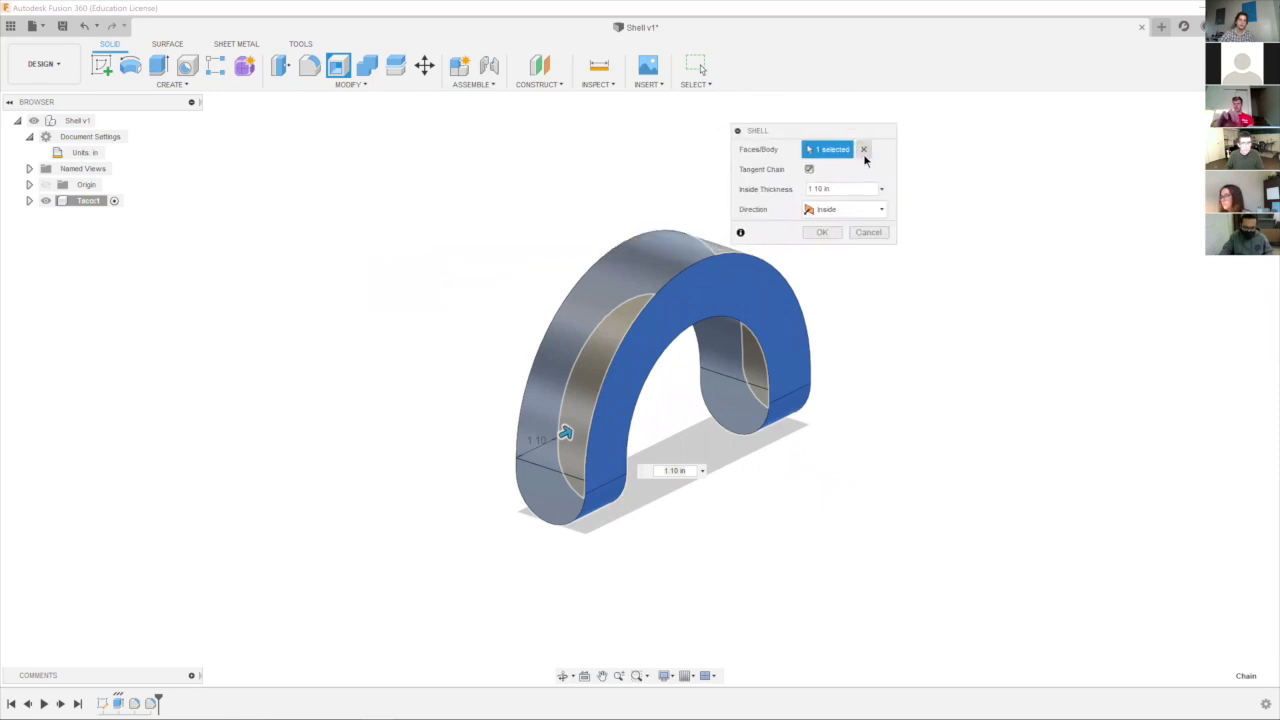
{"action": "left_click", "coordinate": [864, 150]}
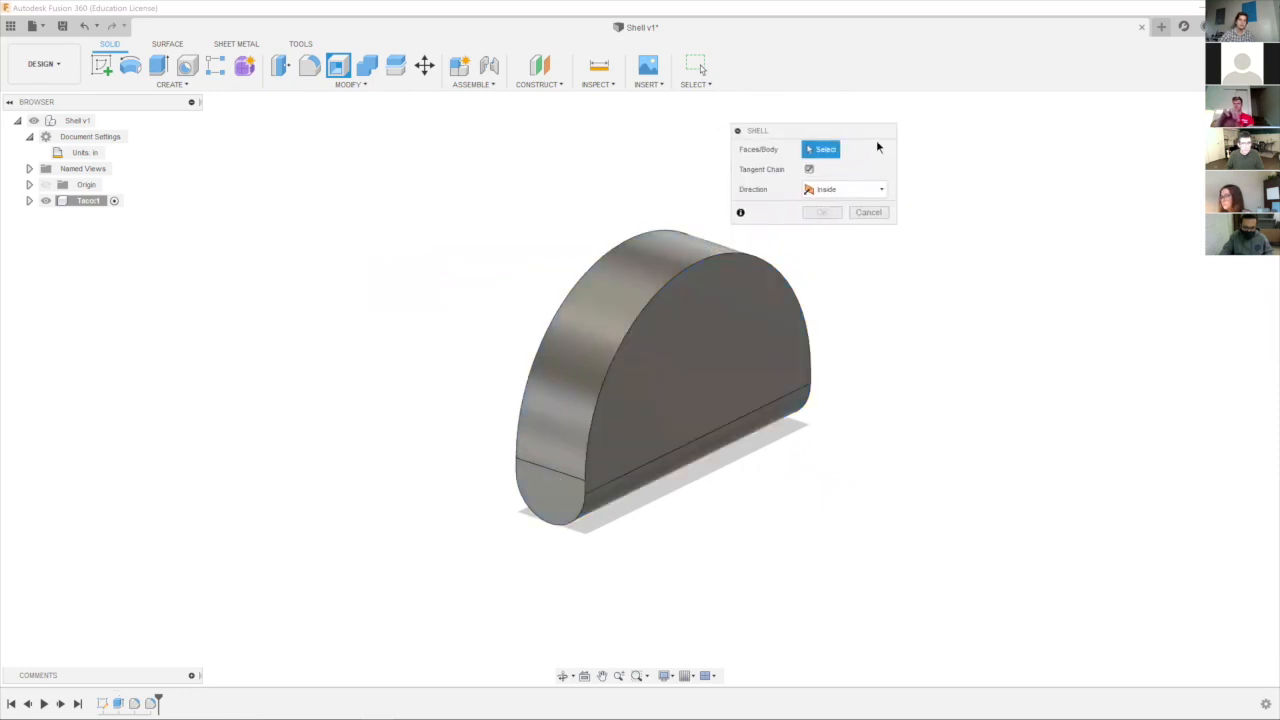
Shell the body inward to a 0.10 in inside thickness, opening it along its curved outer rim face.
{"action": "left_click", "coordinate": [607, 292]}
{"action": "left_click_drag", "start_coordinate": [549, 449], "coordinate": [549, 509]}
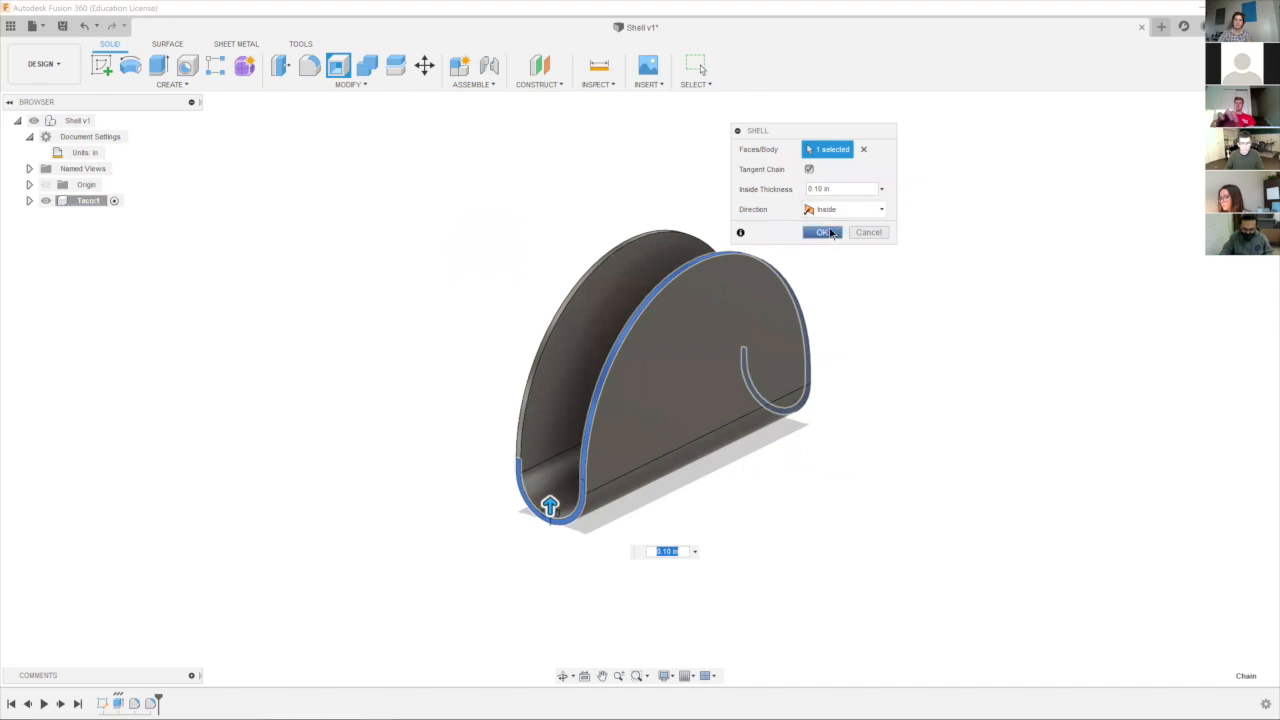
{"action": "left_click", "coordinate": [822, 232]}
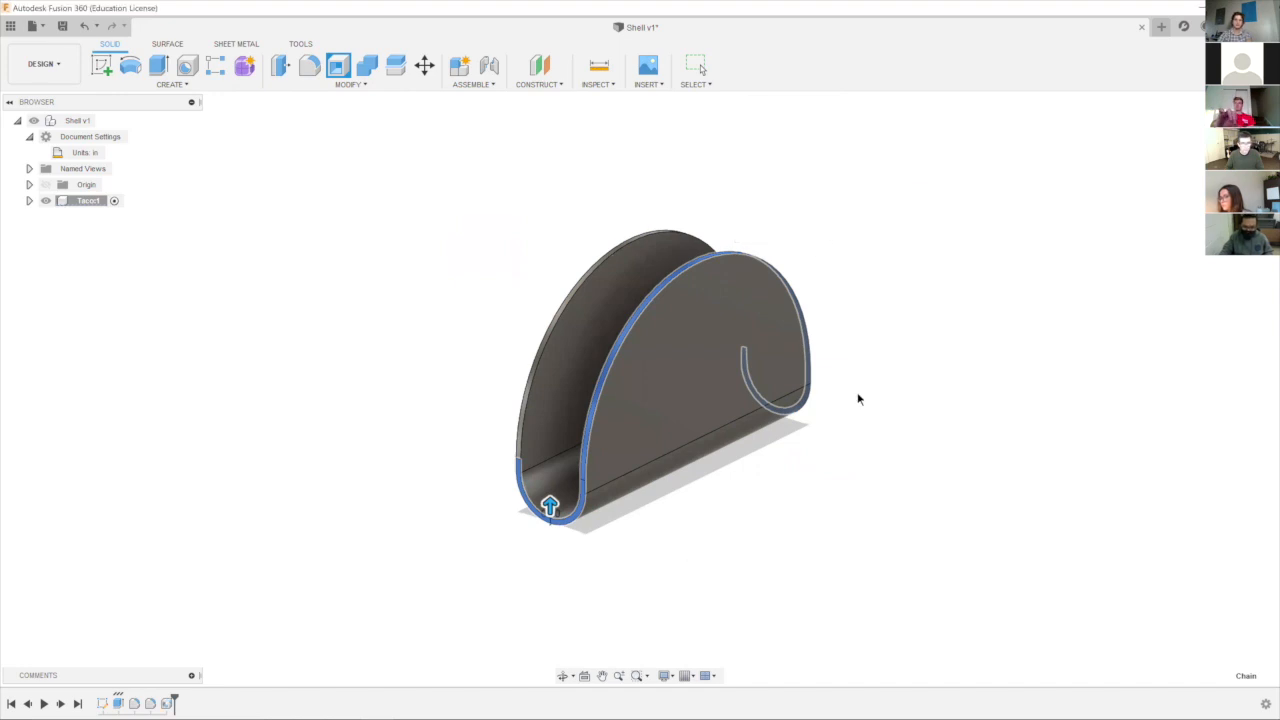
{"action": "scroll", "coordinate": [846, 414], "scroll_direction": "down", "scroll_amount": 2}
{"action": "scroll", "coordinate": [846, 414], "scroll_direction": "up", "scroll_amount": 3}
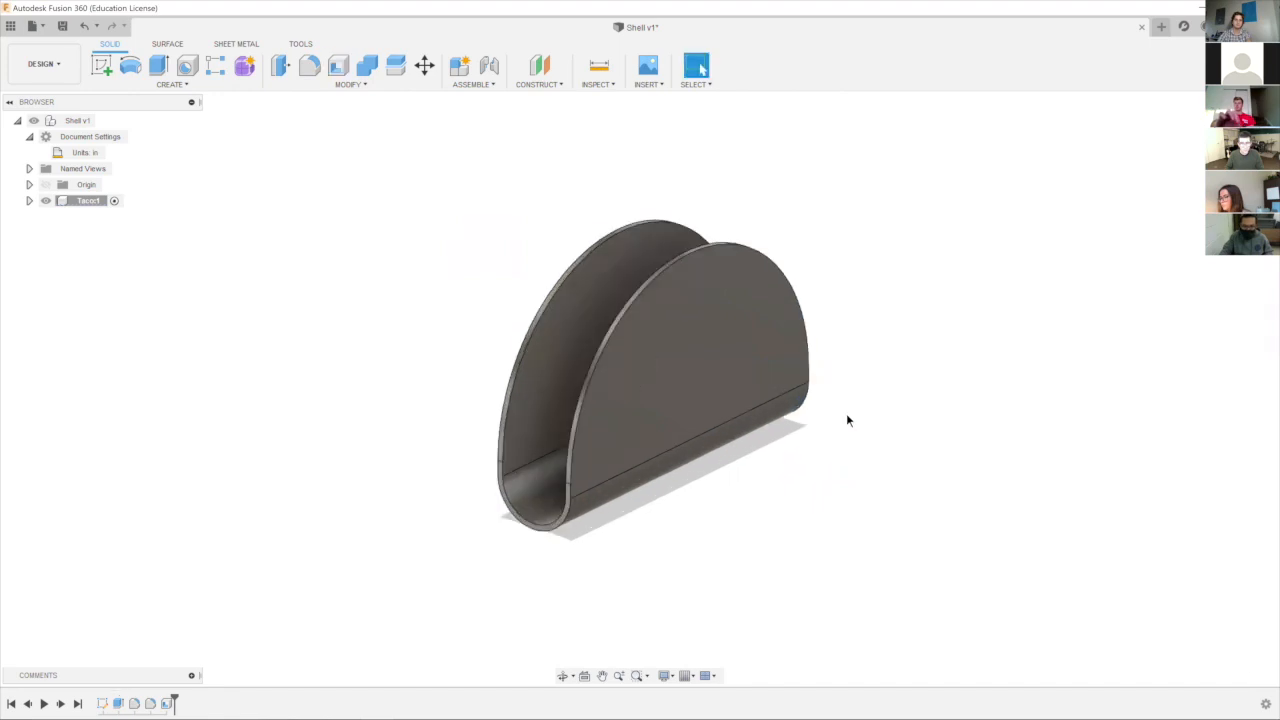
{"action": "middle_click_drag", "start_coordinate": [828, 425], "coordinate": [638, 356], "text": "shift"}
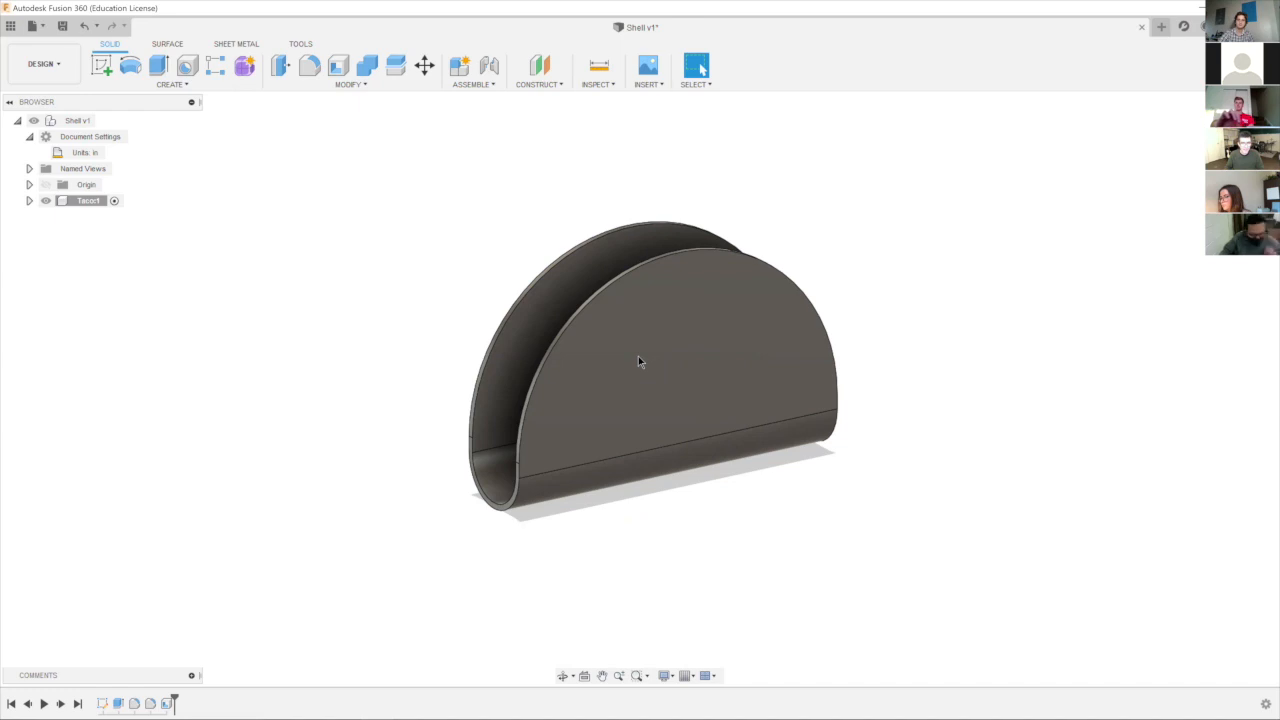
{"action": "middle_click_drag", "start_coordinate": [638, 356], "coordinate": [815, 174], "text": "shift"}
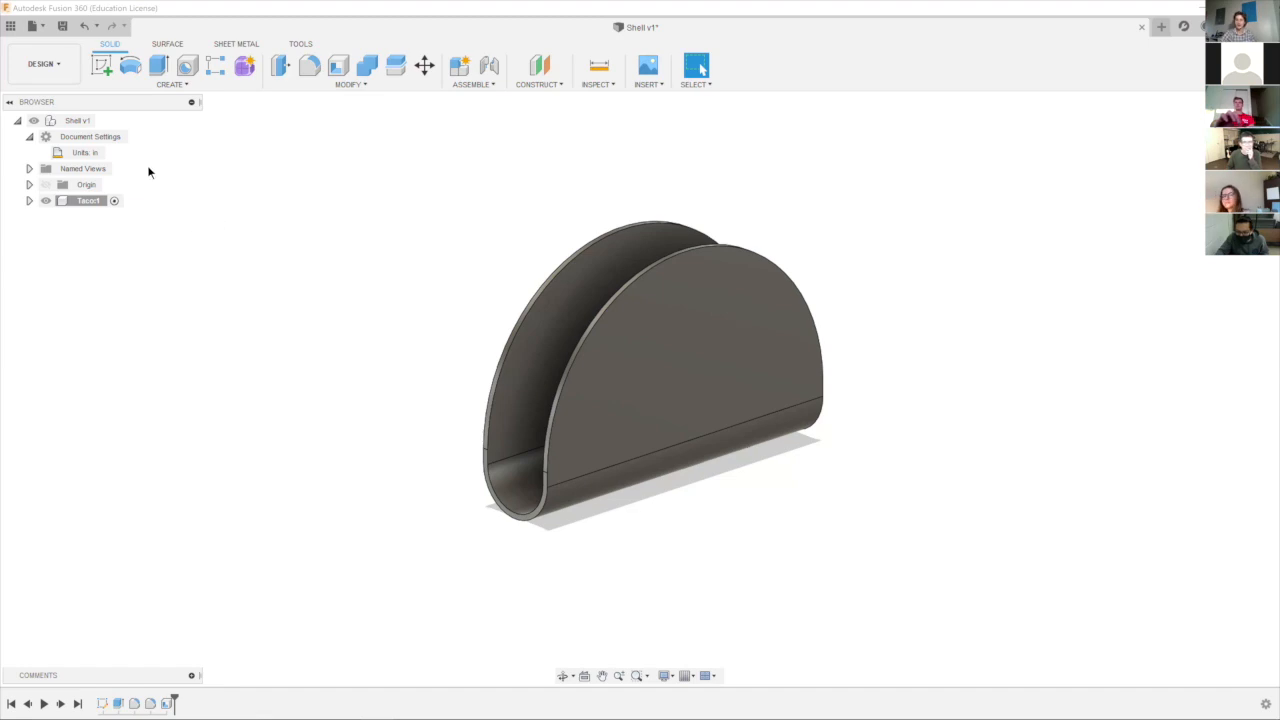
Switch to the Render workspace and open the appearance settings for the taco shell.
{"action": "left_click", "coordinate": [44, 64]}
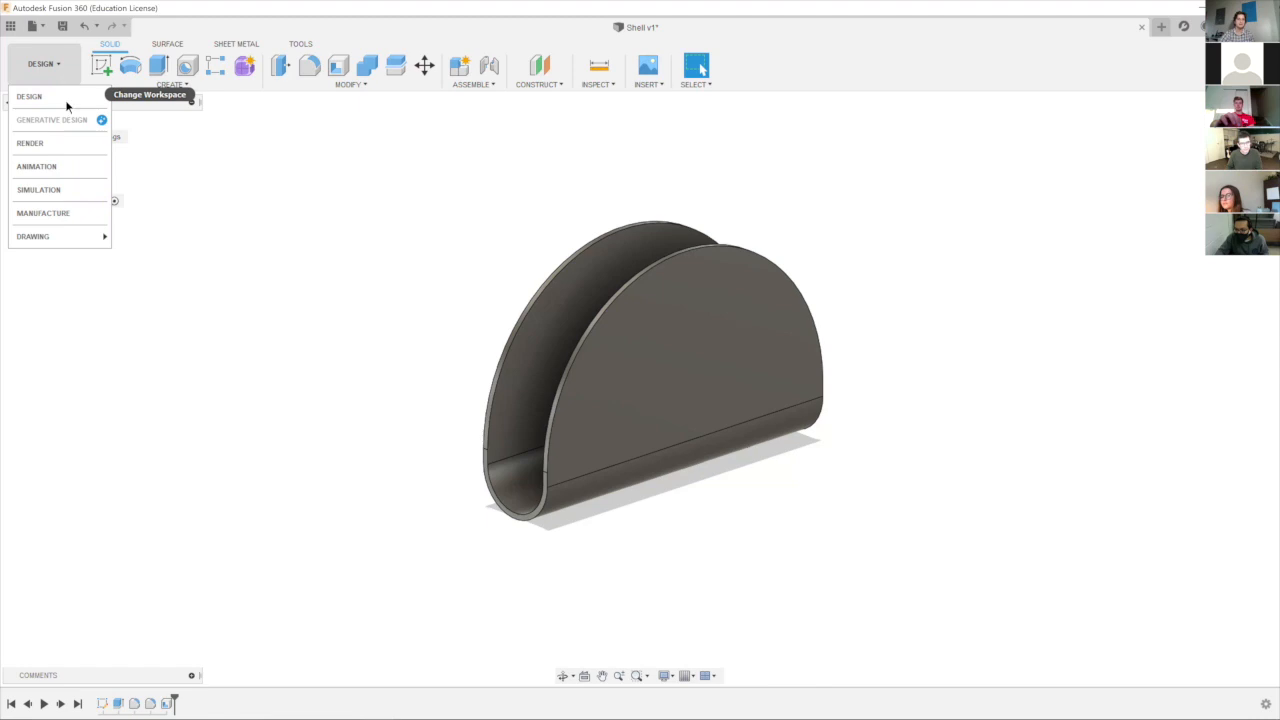
{"action": "mouse_move", "coordinate": [54, 237]}
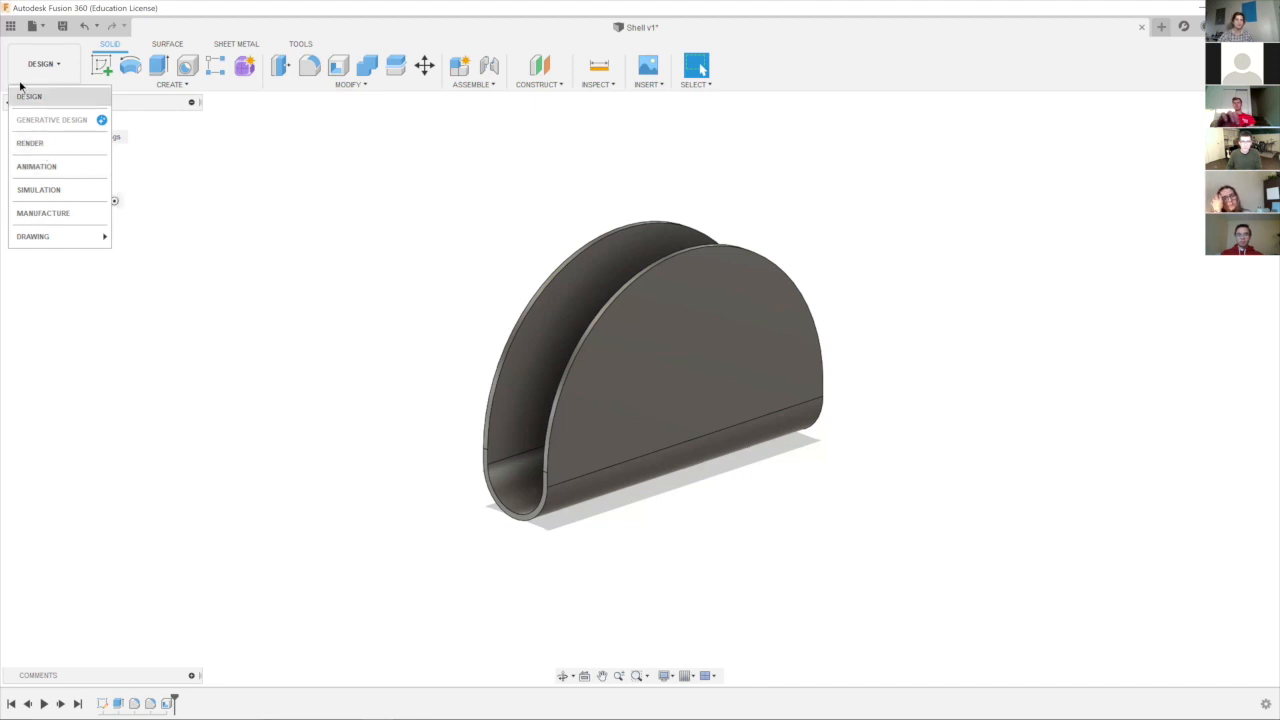
{"action": "left_click", "coordinate": [30, 143]}
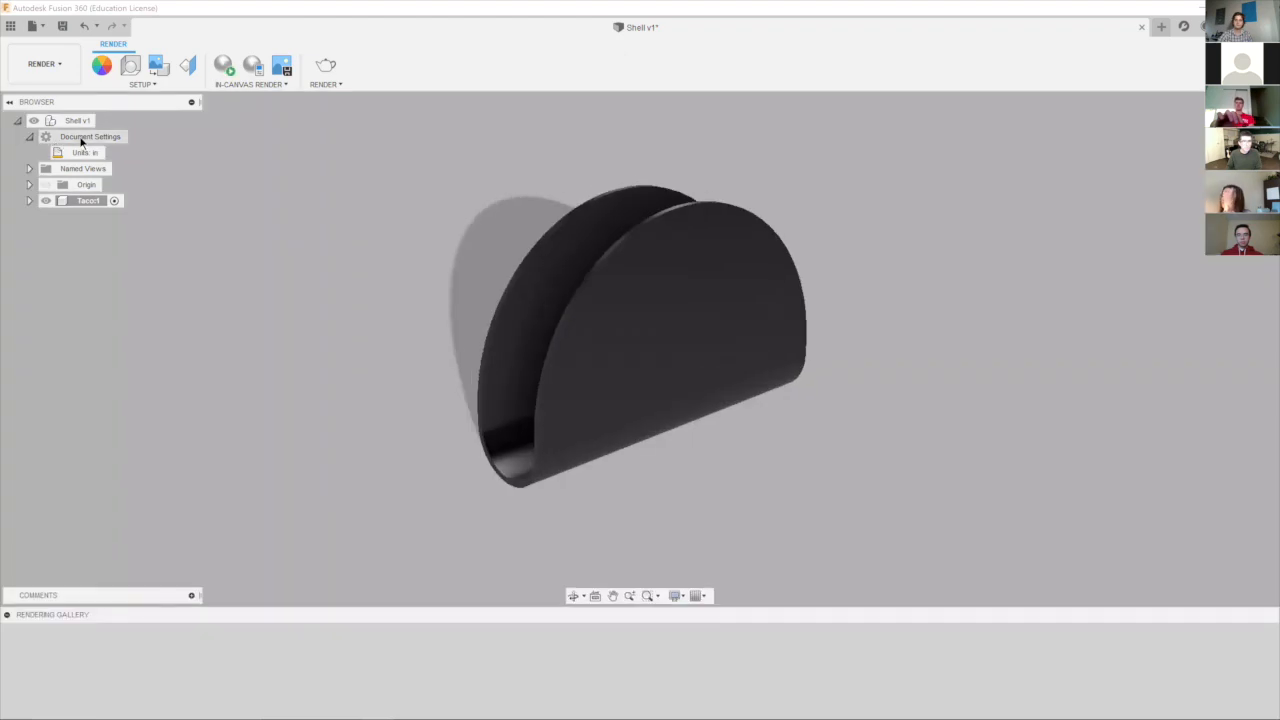
{"action": "mouse_move", "coordinate": [418, 268]}
{"action": "middle_mouse_down", "text": "shift"}
{"action": "mouse_move", "coordinate": [457, 263]}
{"action": "mouse_move", "coordinate": [410, 275]}
{"action": "middle_mouse_up", "text": "shift"}
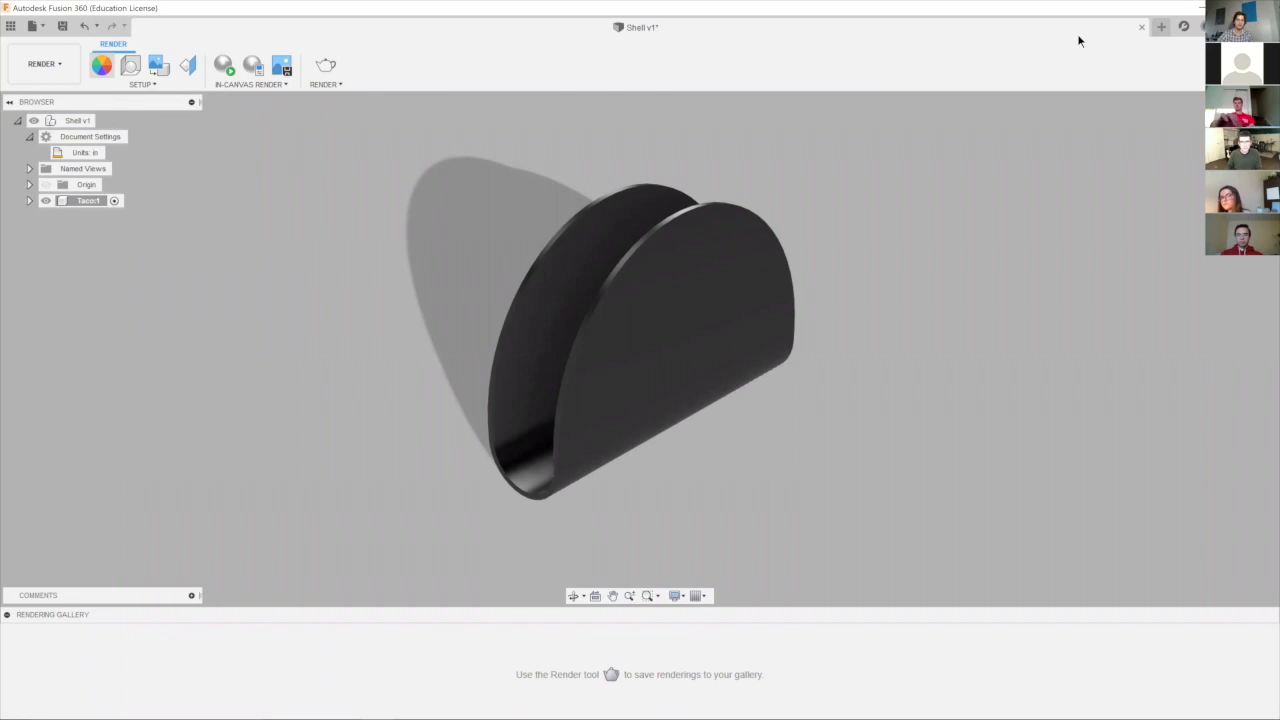
{"action": "key", "text": "a"}
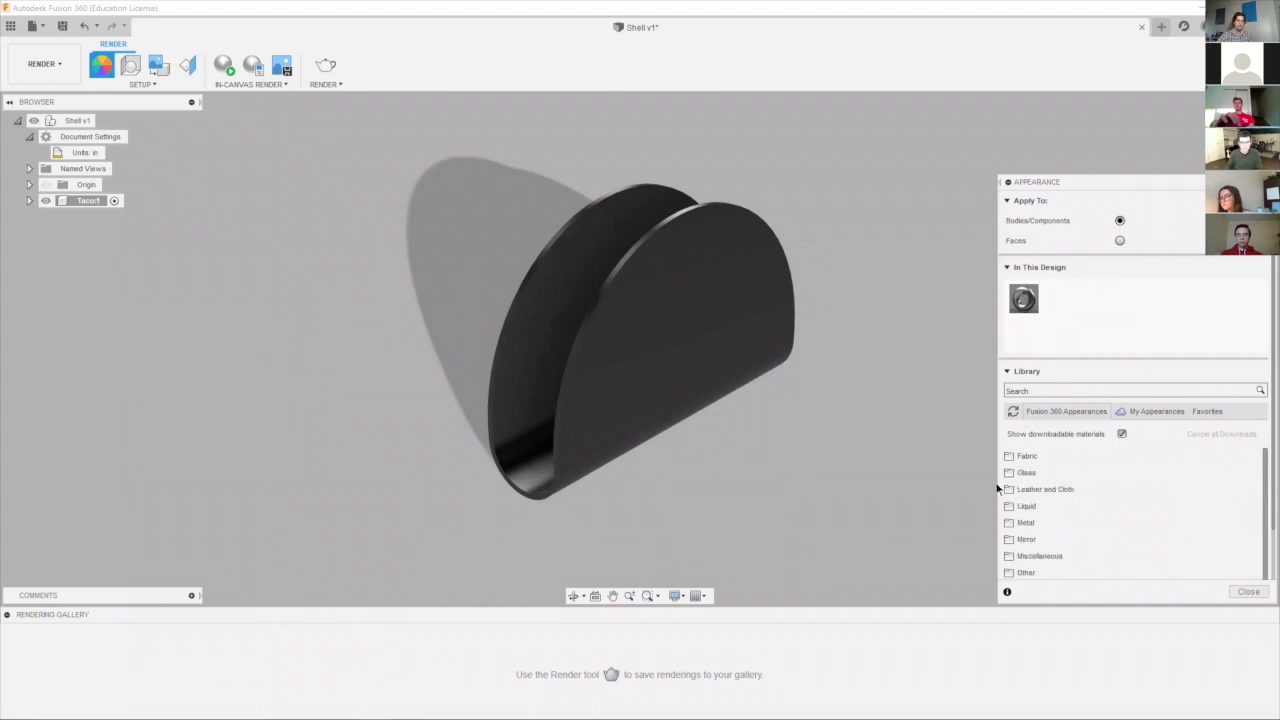
Apply the smooth Glass - Window appearance from the library to the taco shell body.
{"action": "left_click", "coordinate": [1032, 476]}
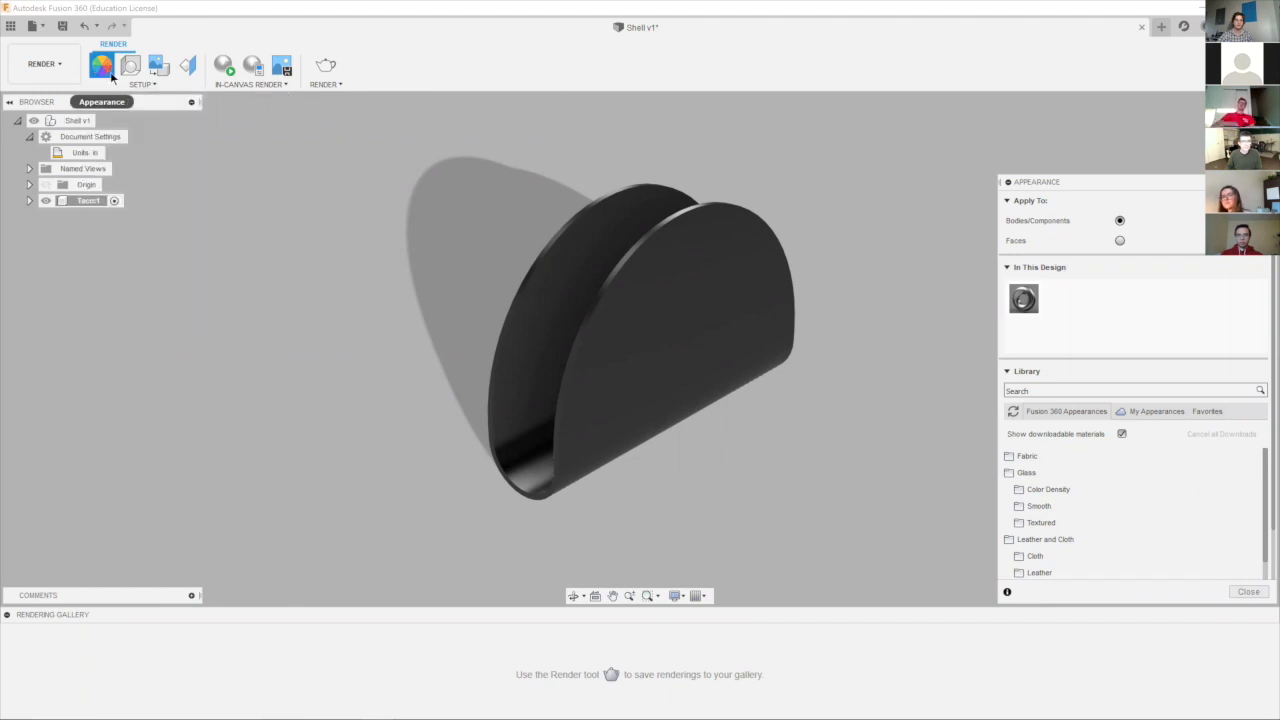
{"action": "scroll", "coordinate": [1051, 487], "scroll_direction": "down", "scroll_amount": 5}
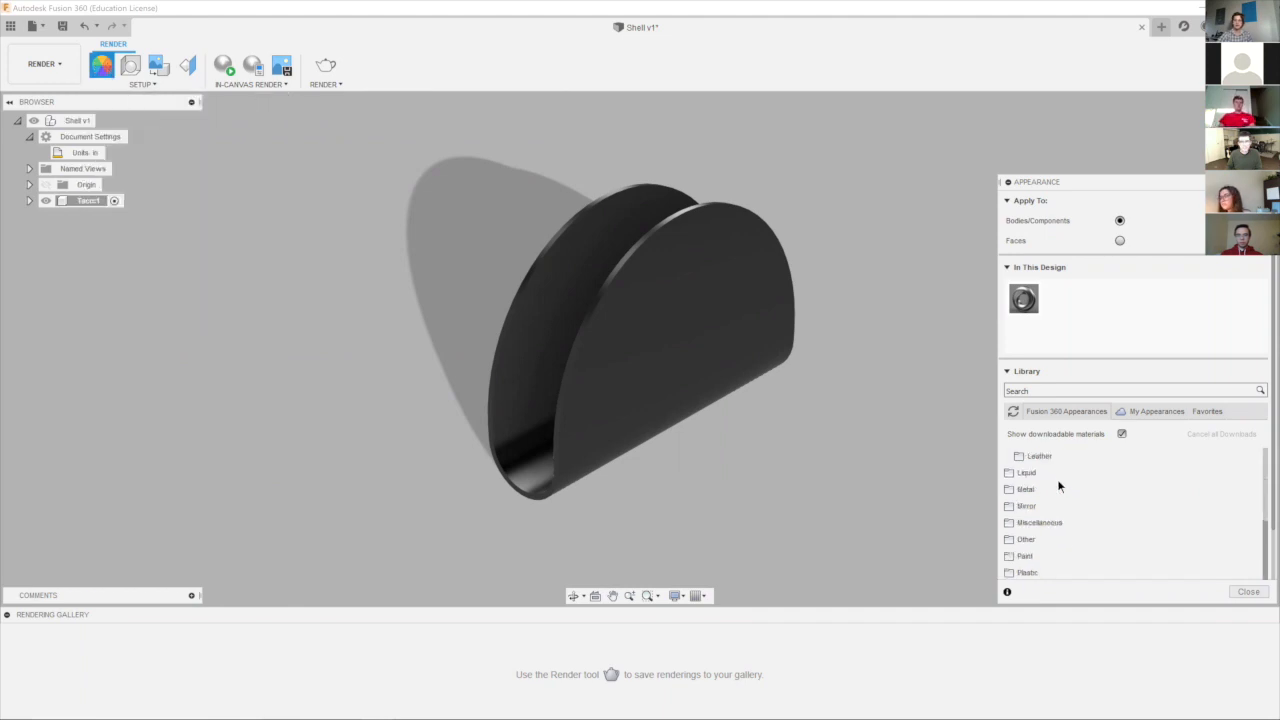
{"action": "left_click", "coordinate": [1044, 503]}
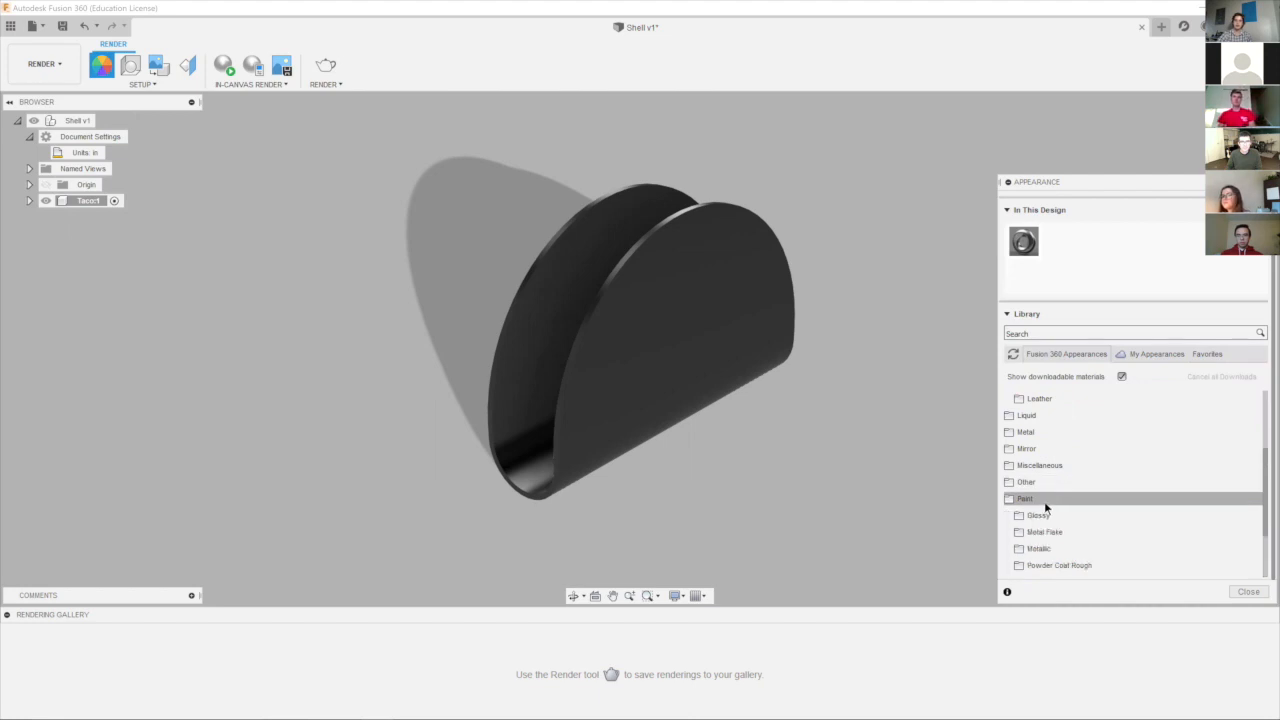
{"action": "scroll", "coordinate": [1062, 437], "scroll_direction": "up", "scroll_amount": 3}
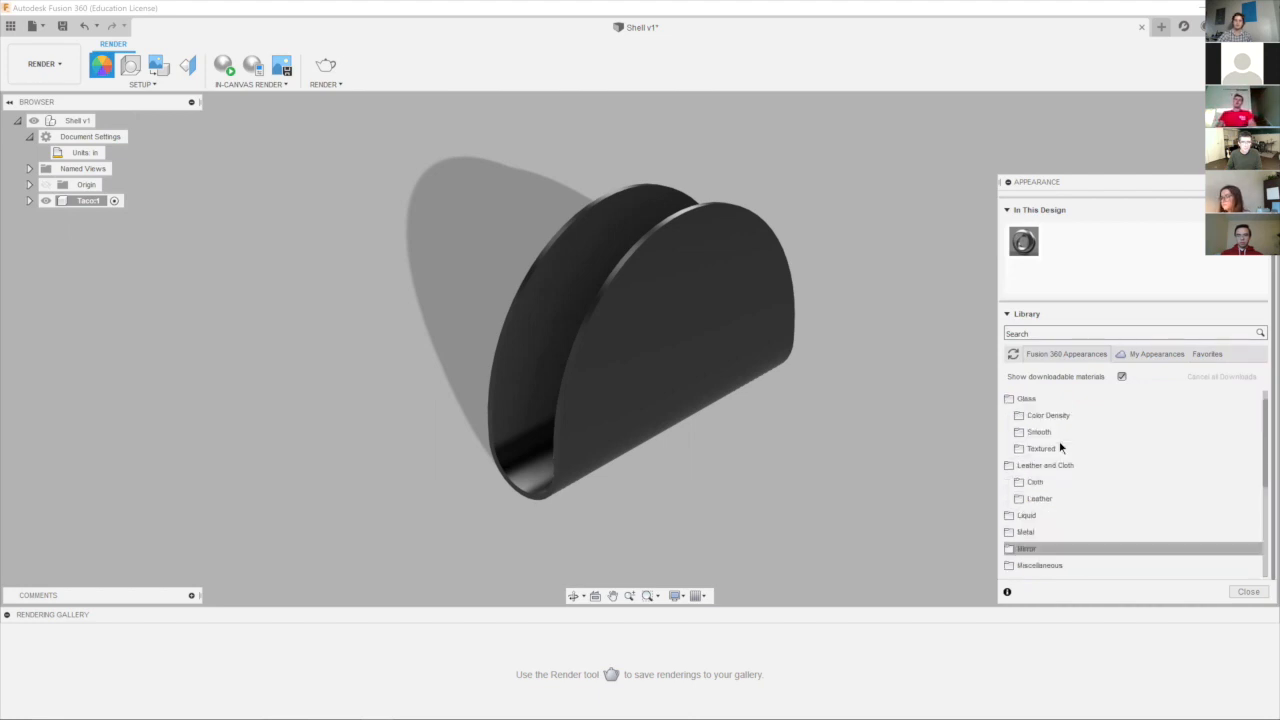
{"action": "left_click", "coordinate": [1050, 453]}
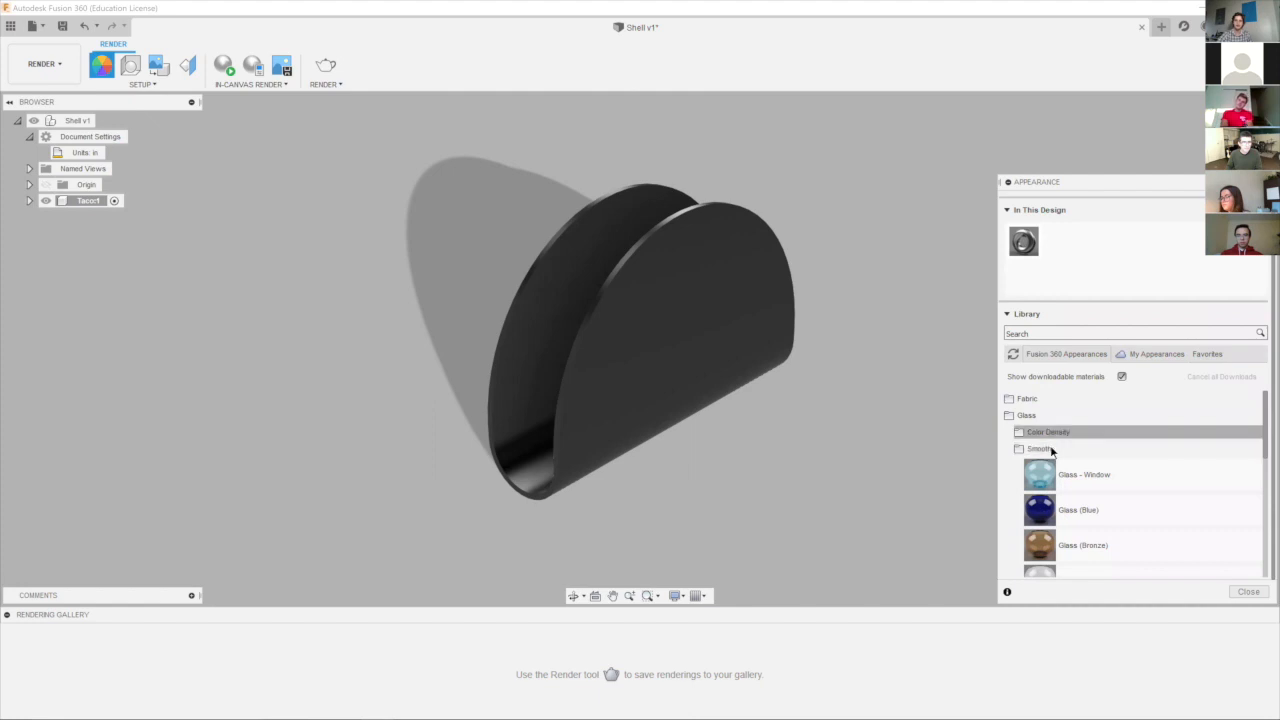
{"action": "left_click_drag", "start_coordinate": [1075, 473], "coordinate": [627, 335]}
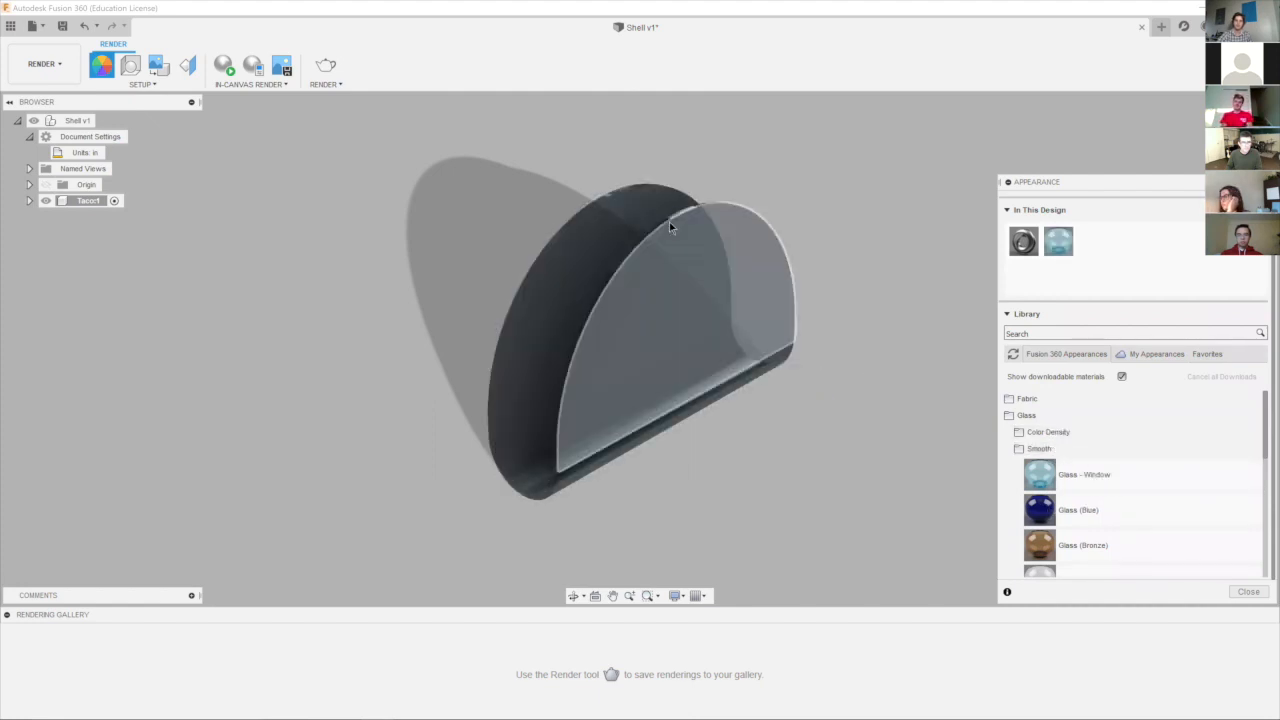
Apply the Chrome appearance from the library's Metal category to the taco shell body.
{"action": "scroll", "coordinate": [1172, 512], "scroll_direction": "down", "scroll_amount": 10}
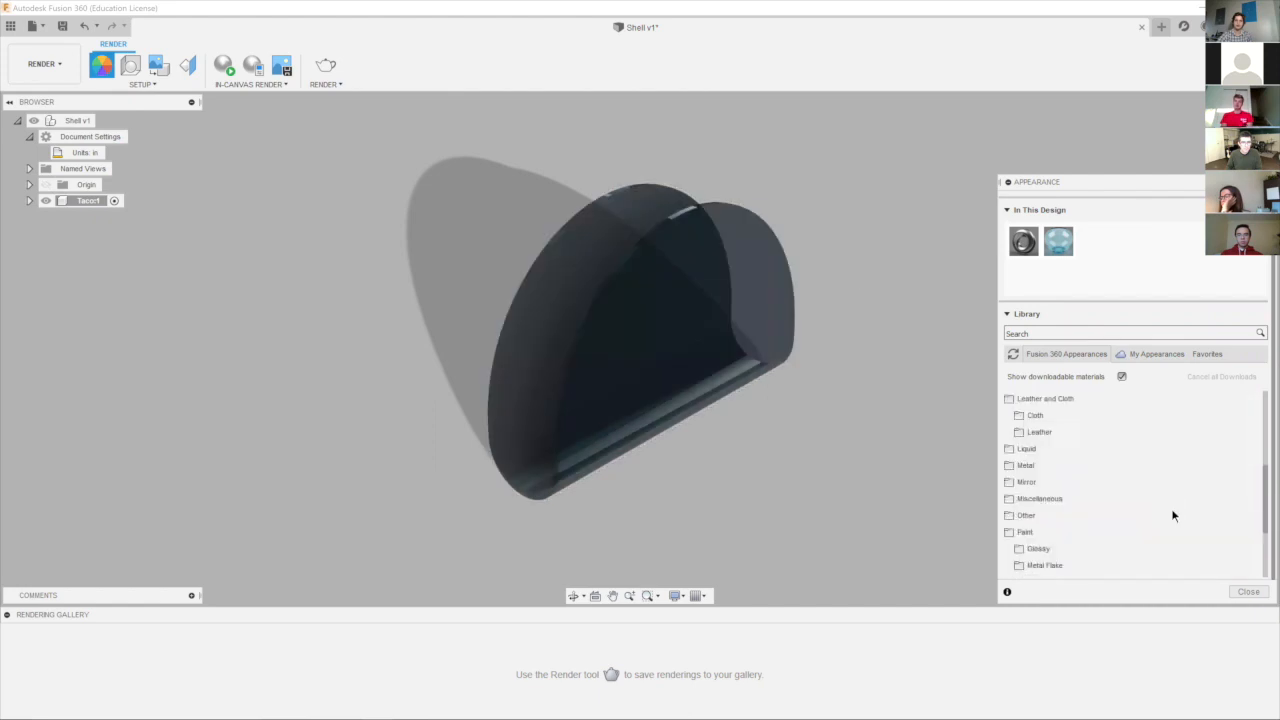
{"action": "left_click", "coordinate": [1092, 455]}
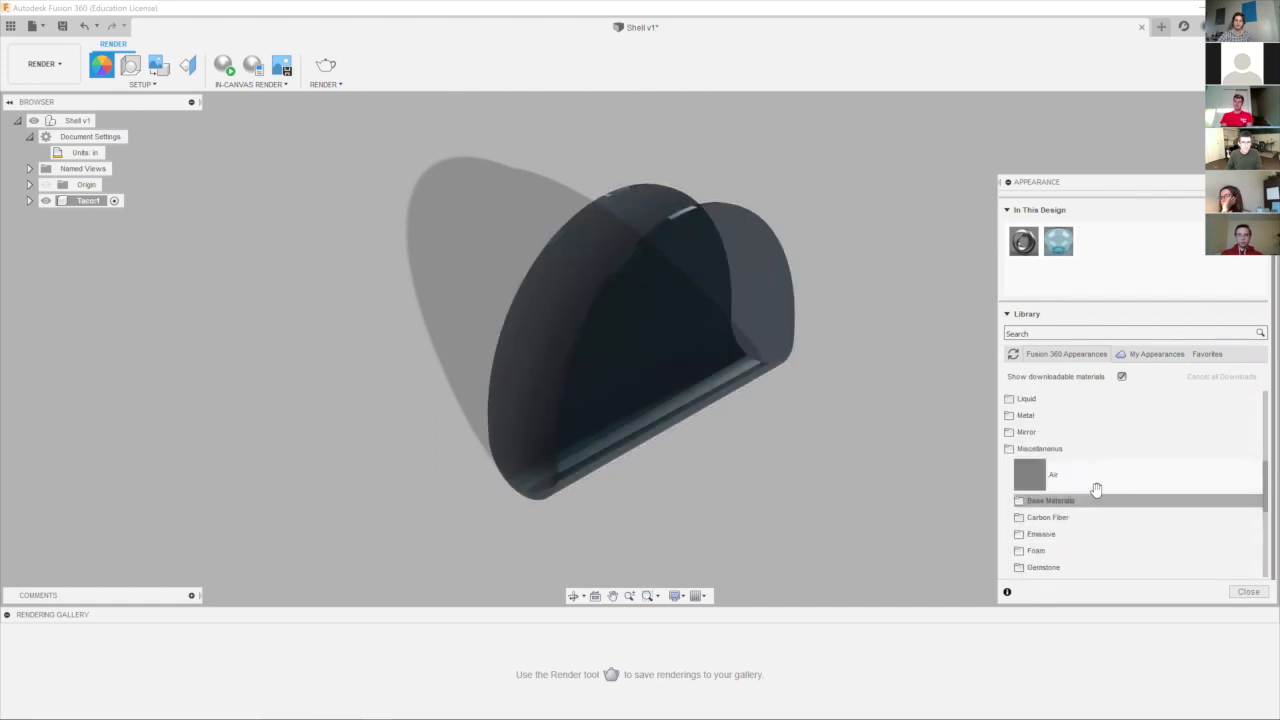
{"action": "left_click", "coordinate": [1083, 533]}
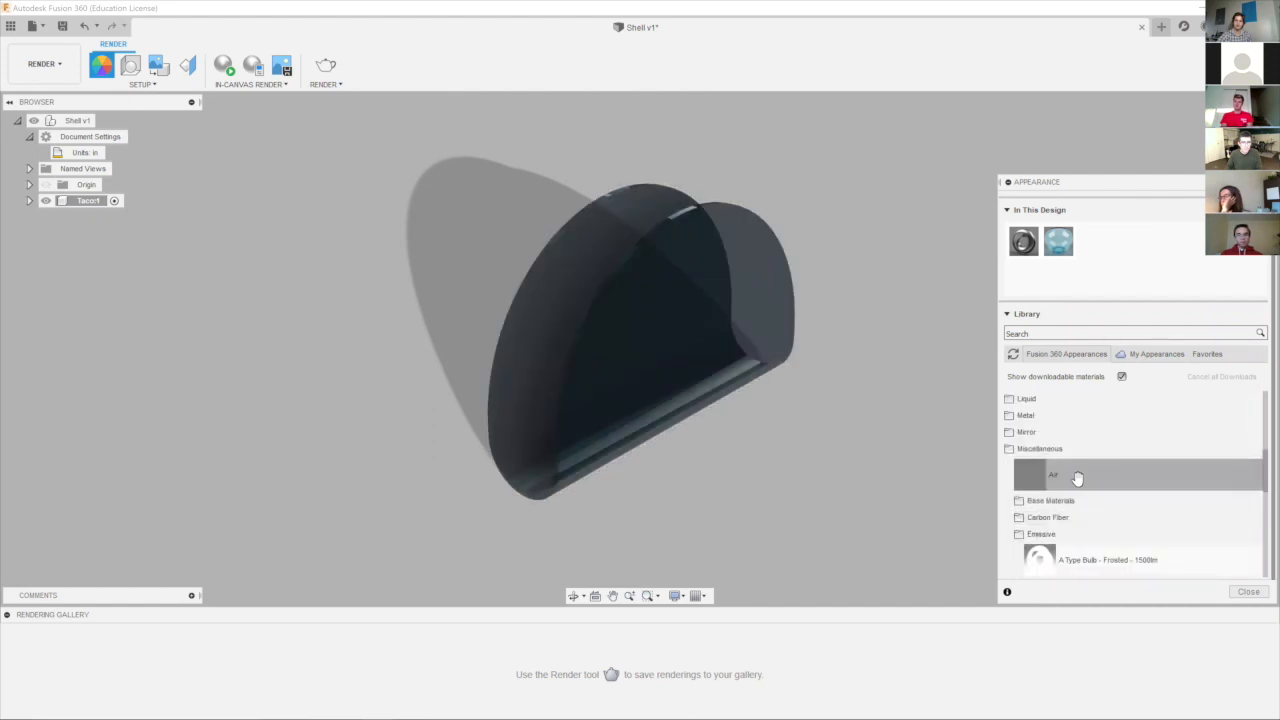
{"action": "left_click", "coordinate": [1024, 449]}
{"action": "left_click", "coordinate": [1046, 414]}
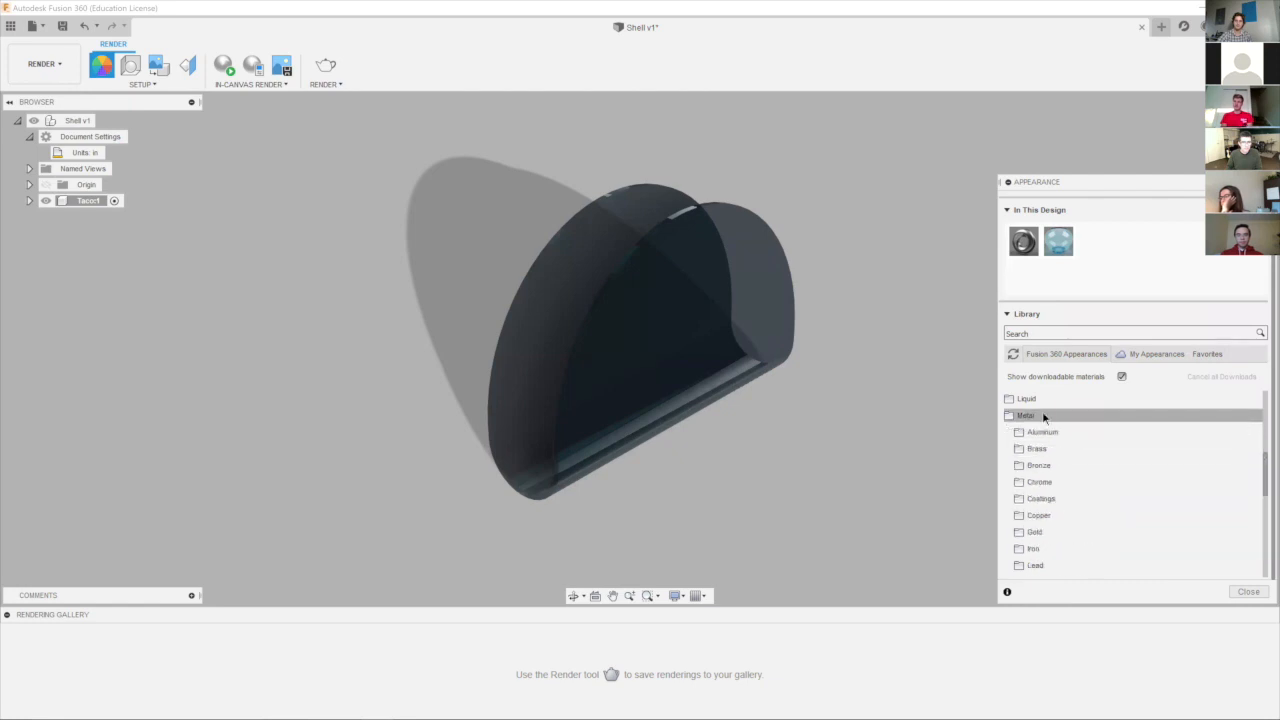
{"action": "left_click", "coordinate": [1080, 484]}
{"action": "left_click_drag", "start_coordinate": [1078, 508], "coordinate": [630, 343]}
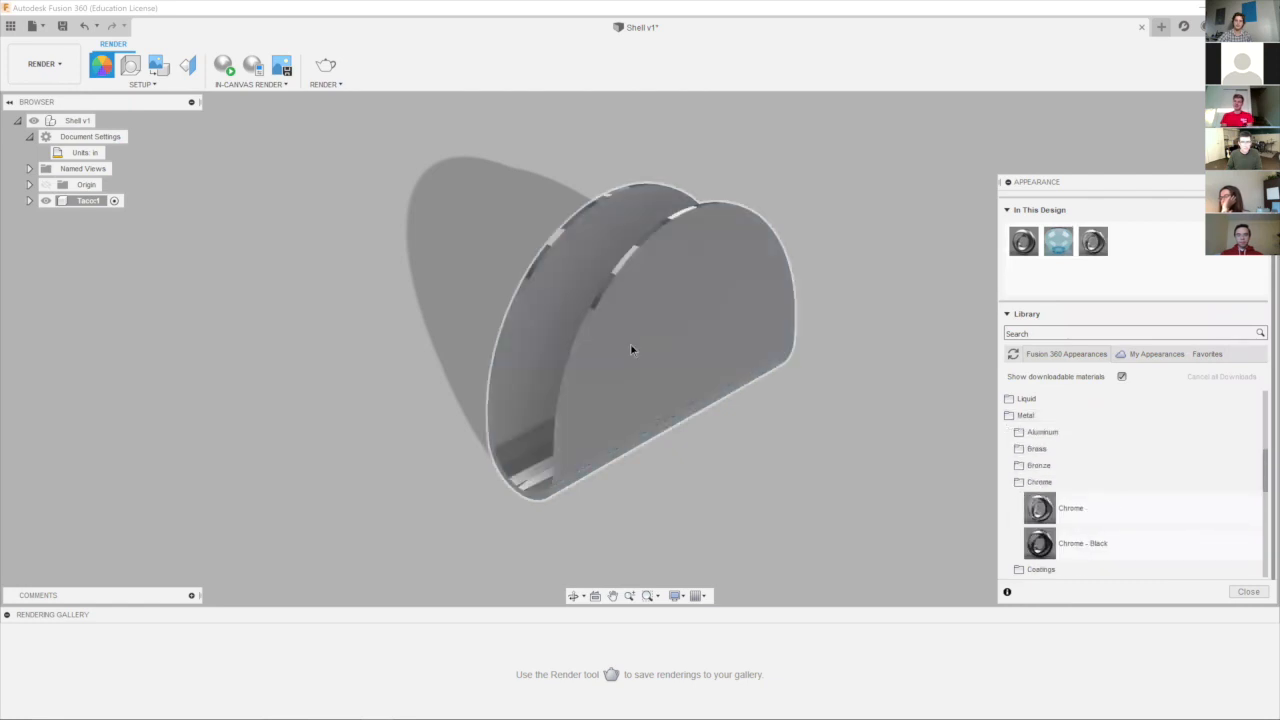
Apply a wood appearance from the appearance library to the taco shell body.
{"action": "scroll", "coordinate": [1186, 469], "scroll_direction": "down", "scroll_amount": 5}
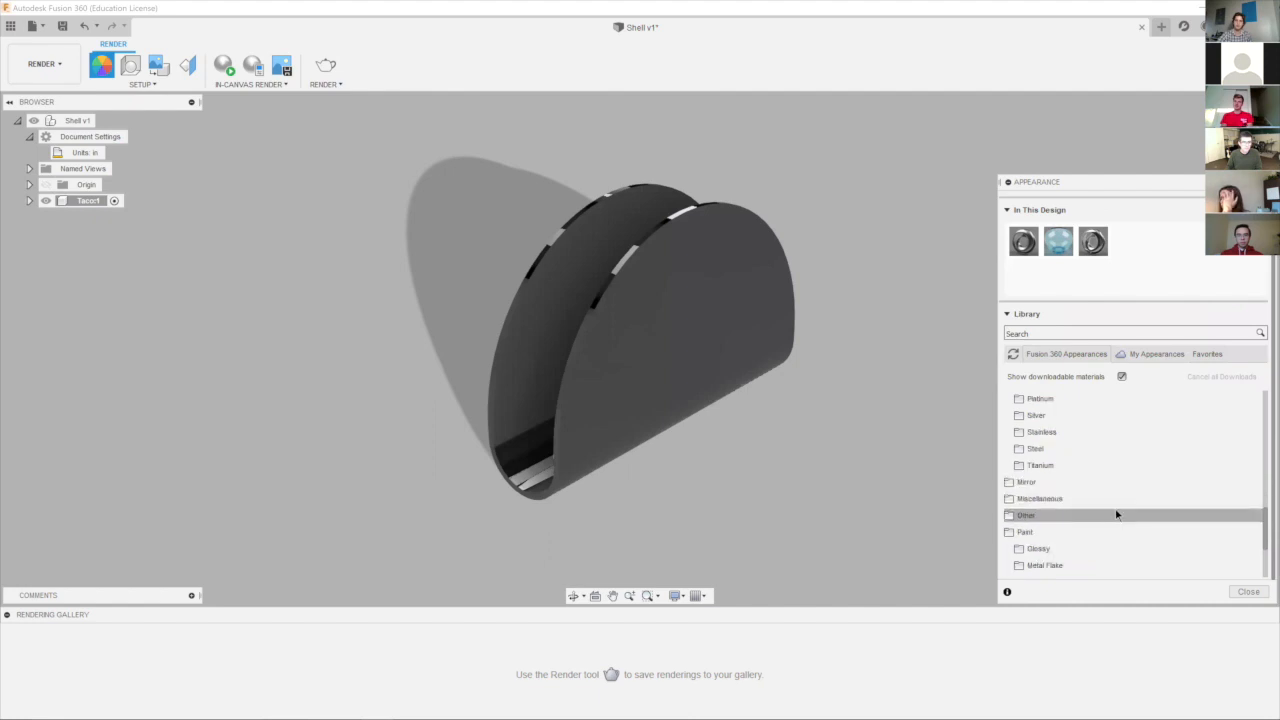
{"action": "left_click", "coordinate": [1115, 498]}
{"action": "left_click", "coordinate": [1102, 502]}
{"action": "scroll", "coordinate": [1101, 506], "scroll_direction": "down", "scroll_amount": 1}
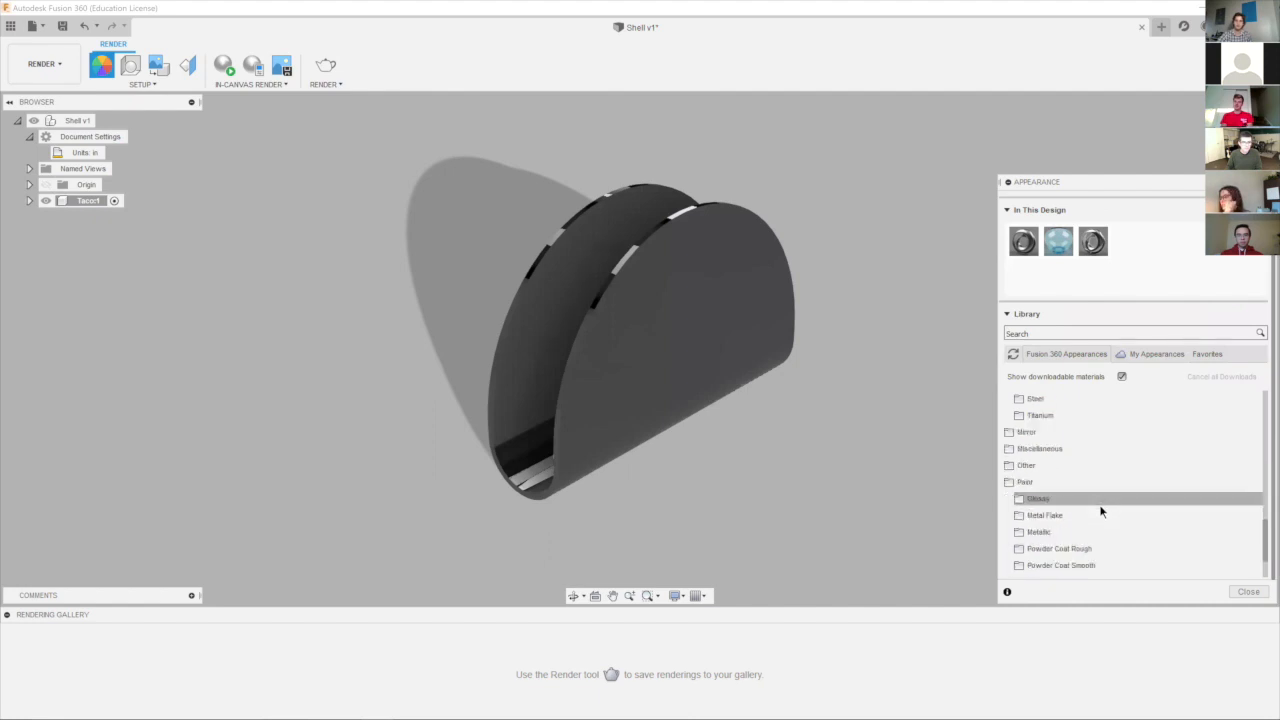
{"action": "scroll", "coordinate": [1100, 511], "scroll_direction": "down", "scroll_amount": 1}
{"action": "scroll", "coordinate": [1080, 541], "scroll_direction": "down", "scroll_amount": 1}
{"action": "left_click", "coordinate": [1082, 543]}
{"action": "scroll", "coordinate": [1083, 543], "scroll_direction": "down", "scroll_amount": 4}
{"action": "left_click_drag", "start_coordinate": [1091, 510], "coordinate": [645, 335]}
Apply the Gold - Polished metal appearance to the taco shell body.
{"action": "scroll", "coordinate": [1102, 506], "scroll_direction": "up", "scroll_amount": 5}
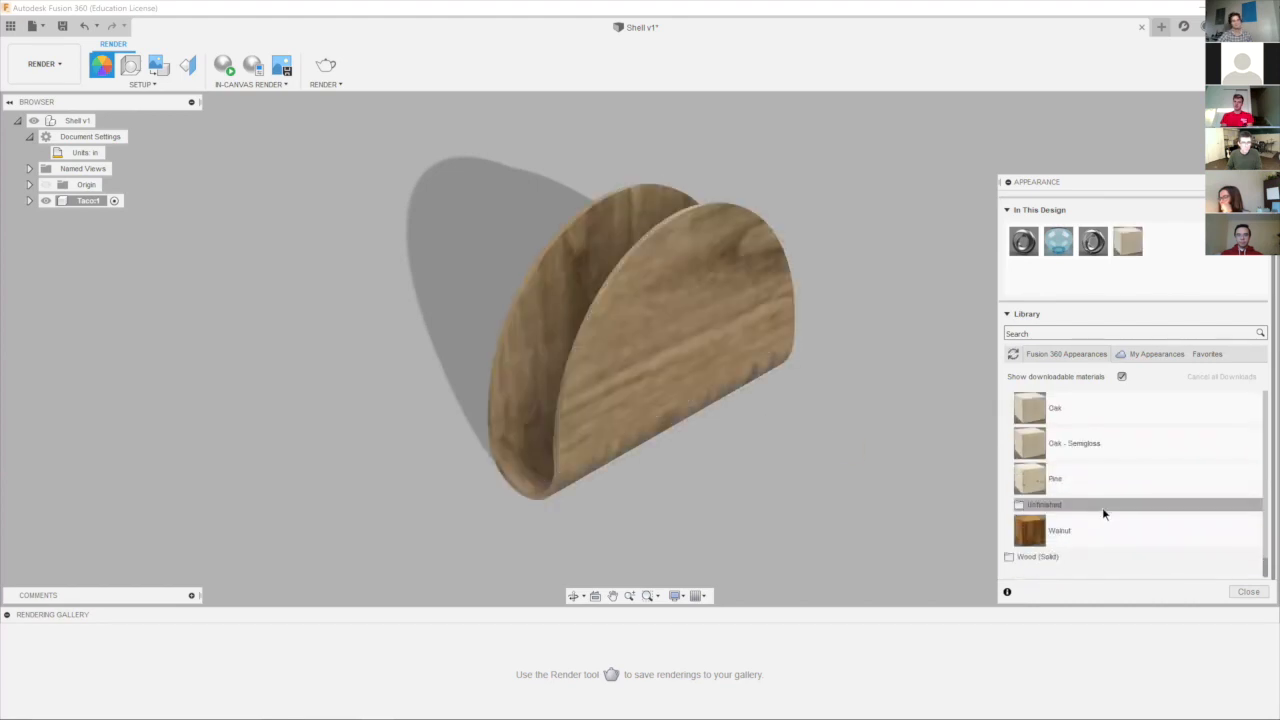
{"action": "left_click", "coordinate": [1050, 417]}
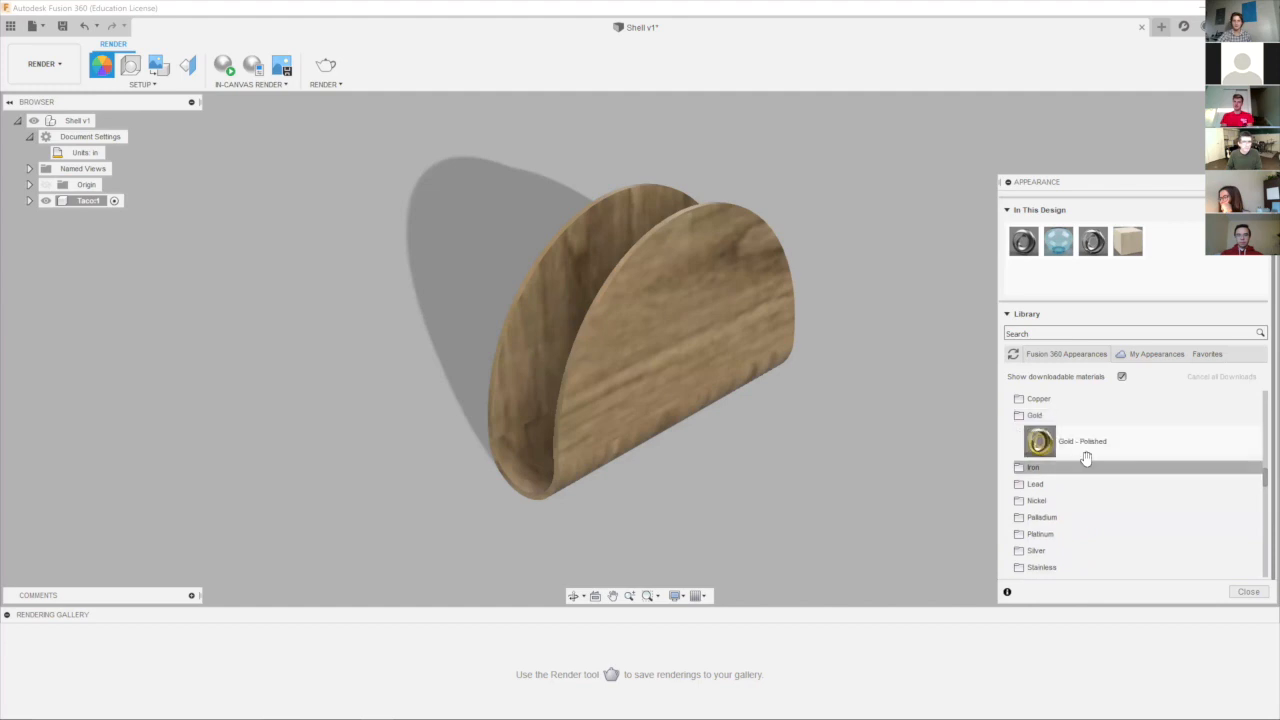
{"action": "left_click_drag", "start_coordinate": [1086, 455], "coordinate": [682, 368]}
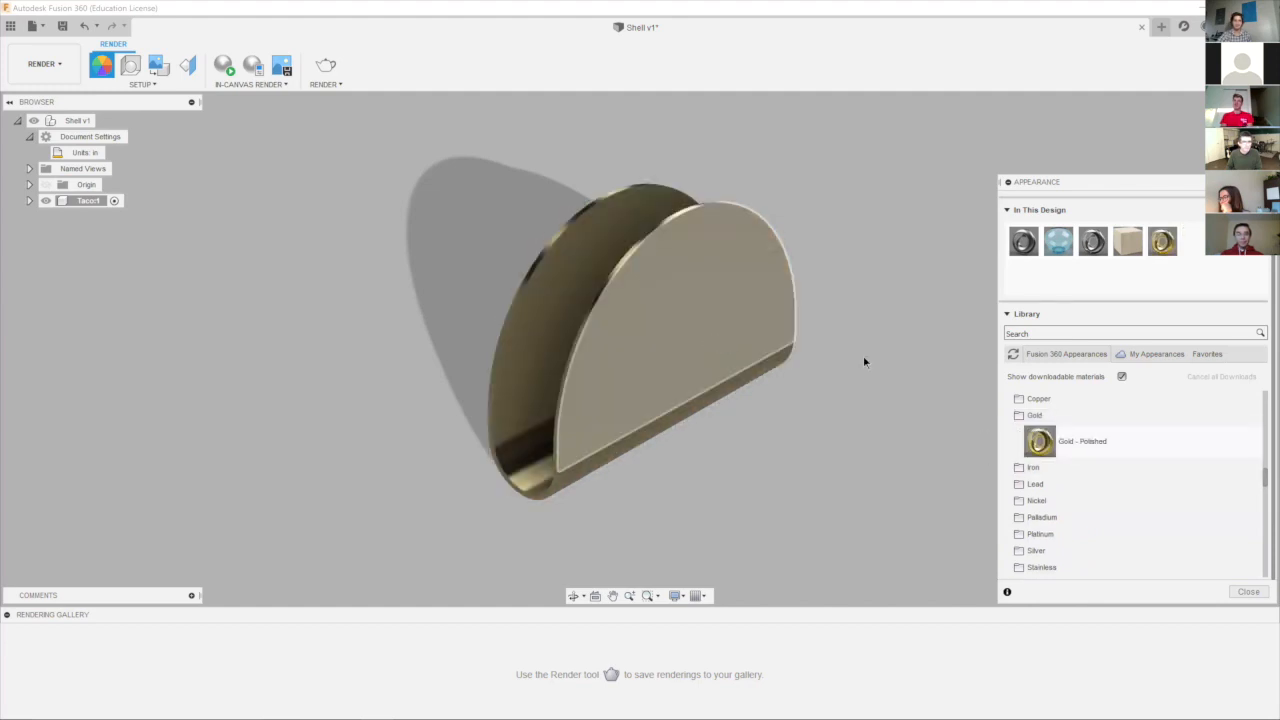
Apply the Brass - Matte appearance from the library's Metal category to the taco shell body.
{"action": "scroll", "coordinate": [1127, 461], "scroll_direction": "up", "scroll_amount": 4}
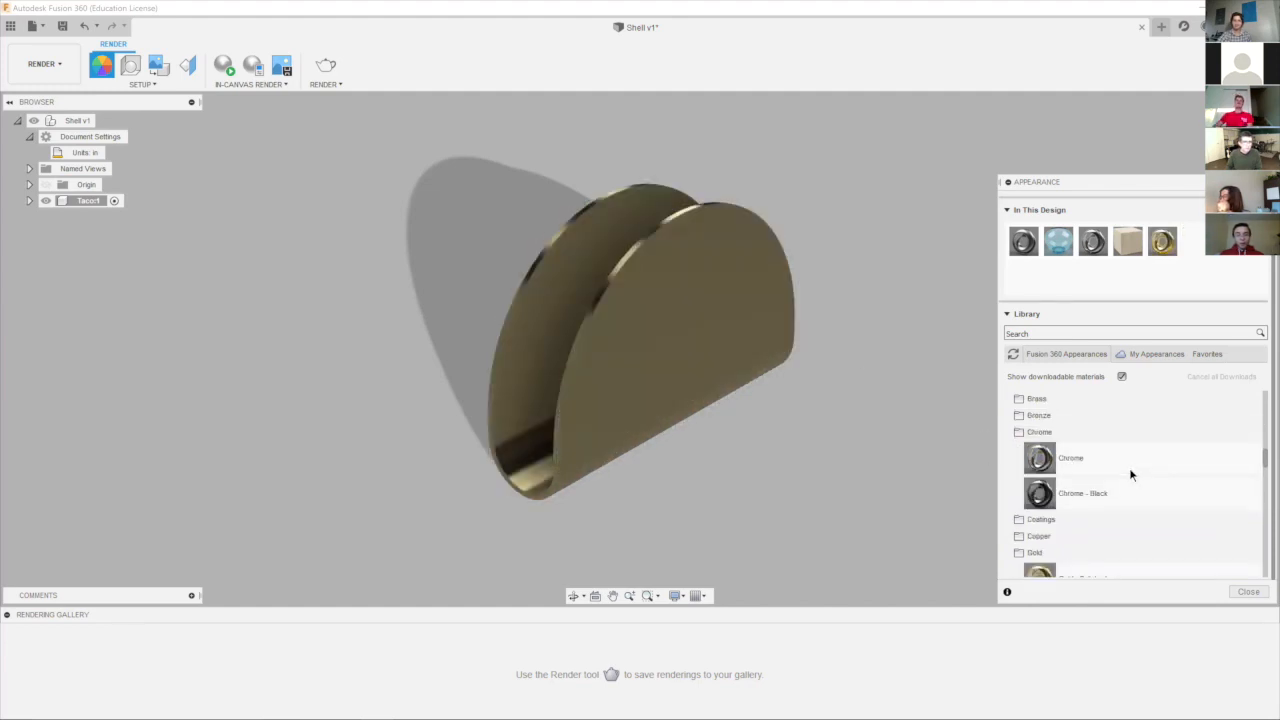
{"action": "left_click", "coordinate": [1030, 415]}
{"action": "left_click", "coordinate": [1030, 398]}
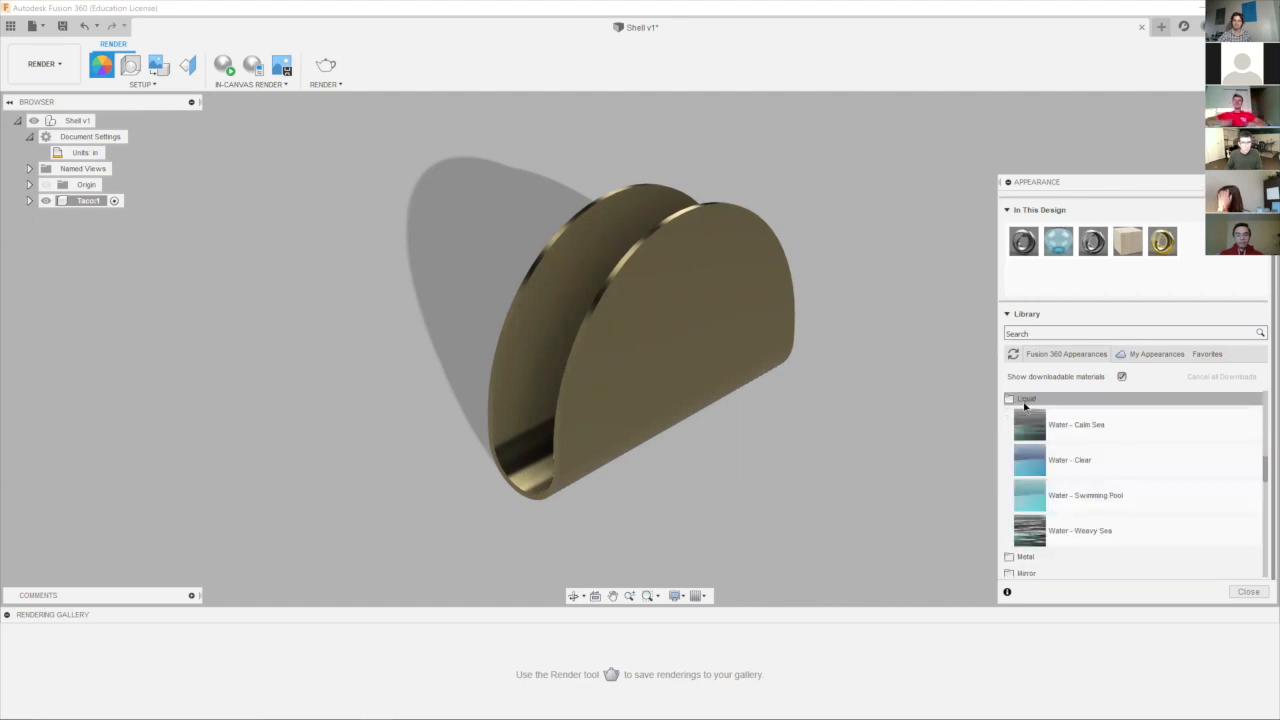
{"action": "left_click", "coordinate": [1030, 399]}
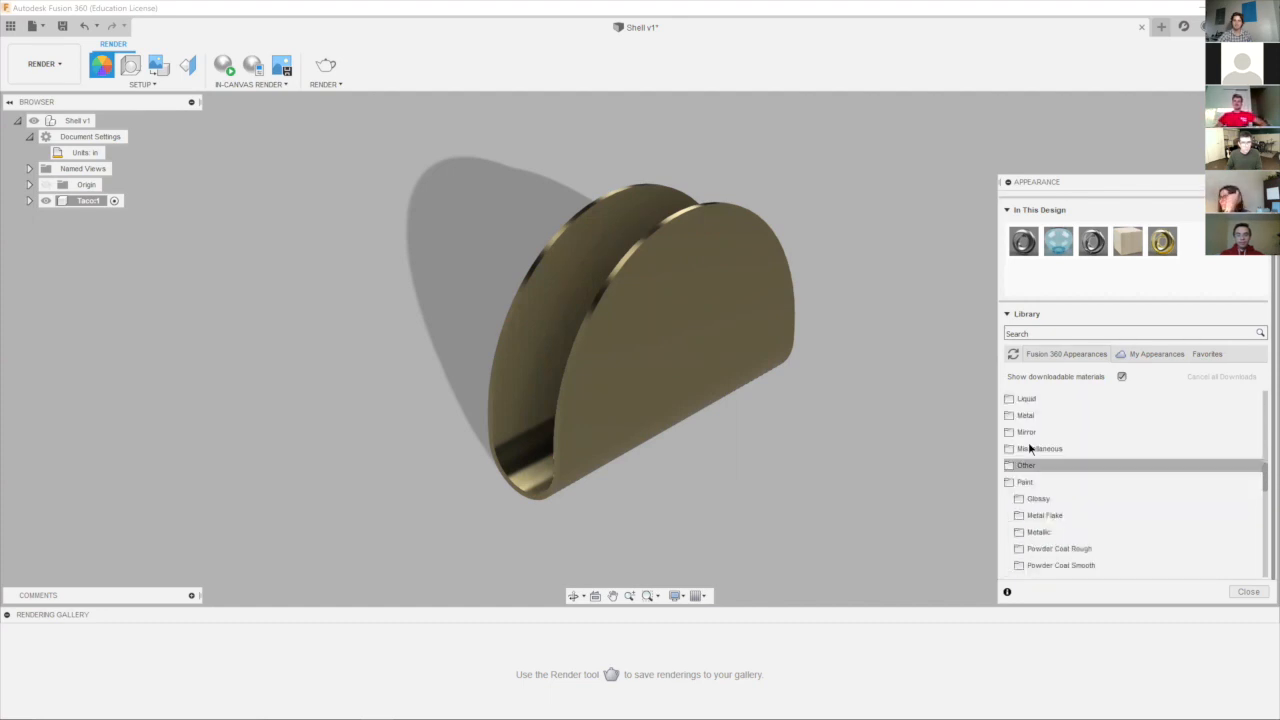
{"action": "left_click", "coordinate": [1030, 416]}
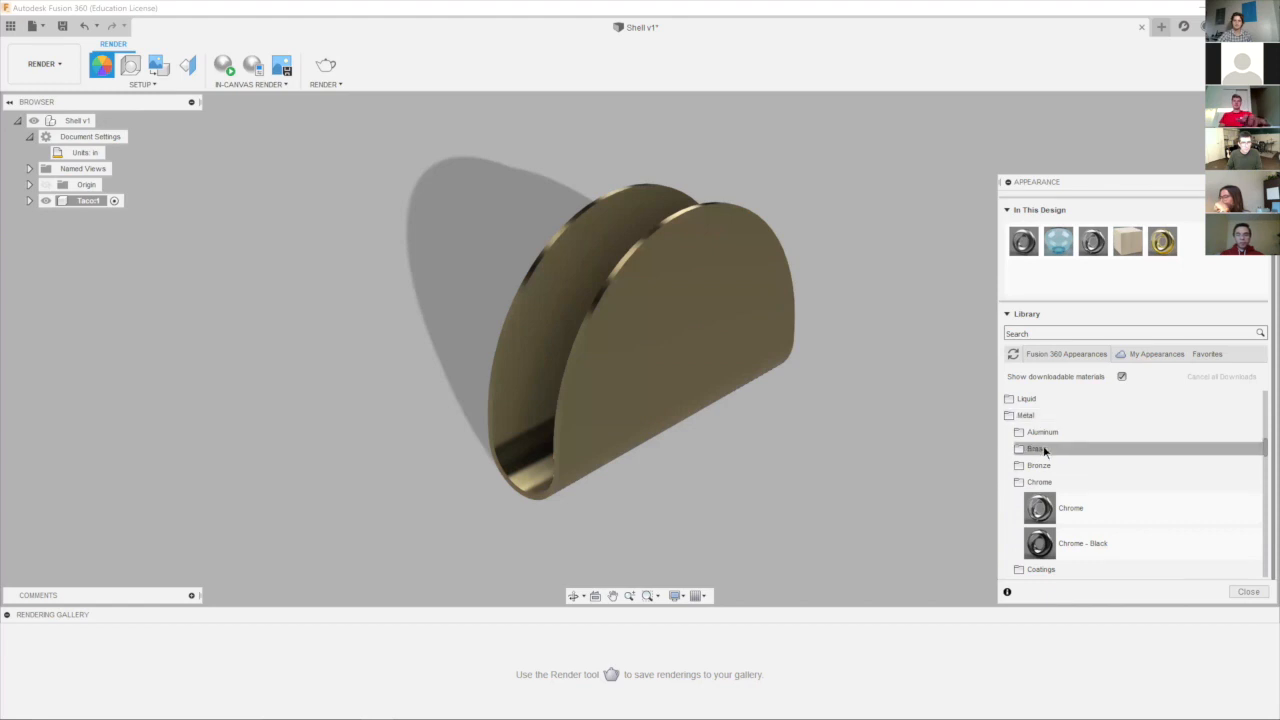
{"action": "left_click", "coordinate": [1038, 449]}
{"action": "left_click_drag", "start_coordinate": [1028, 480], "coordinate": [620, 364]}
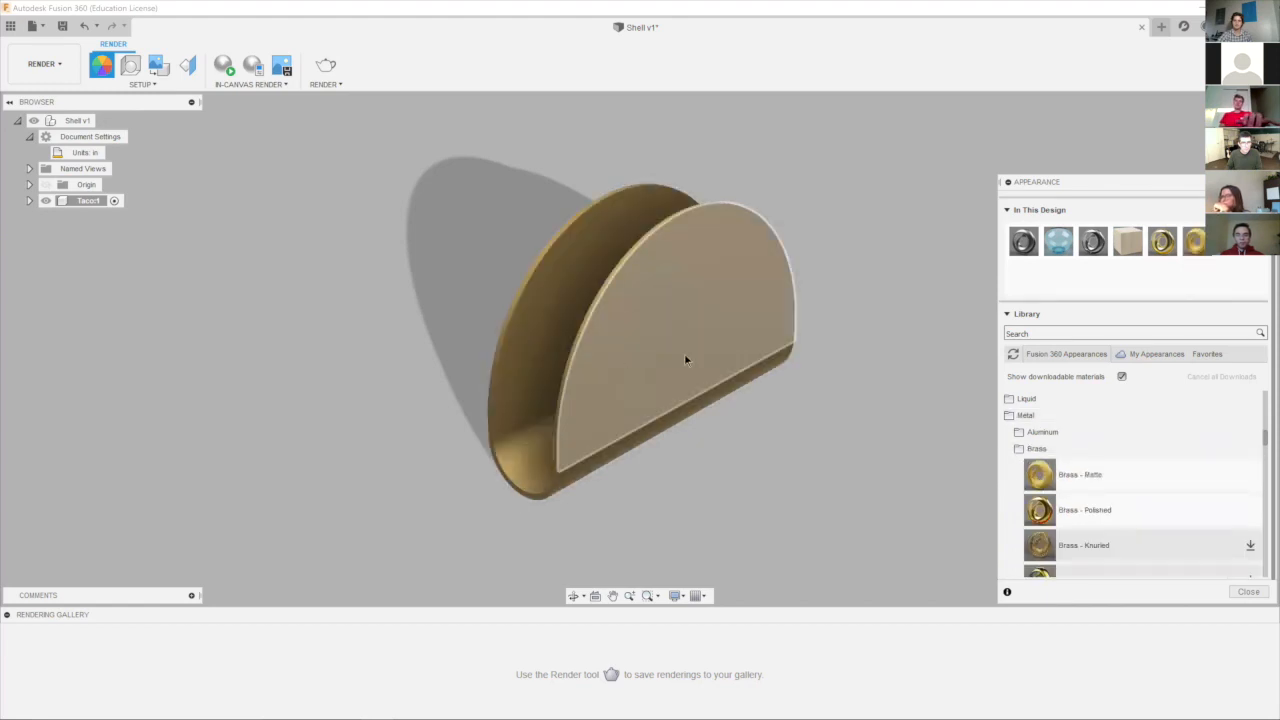
{"action": "left_click", "coordinate": [1072, 332]}
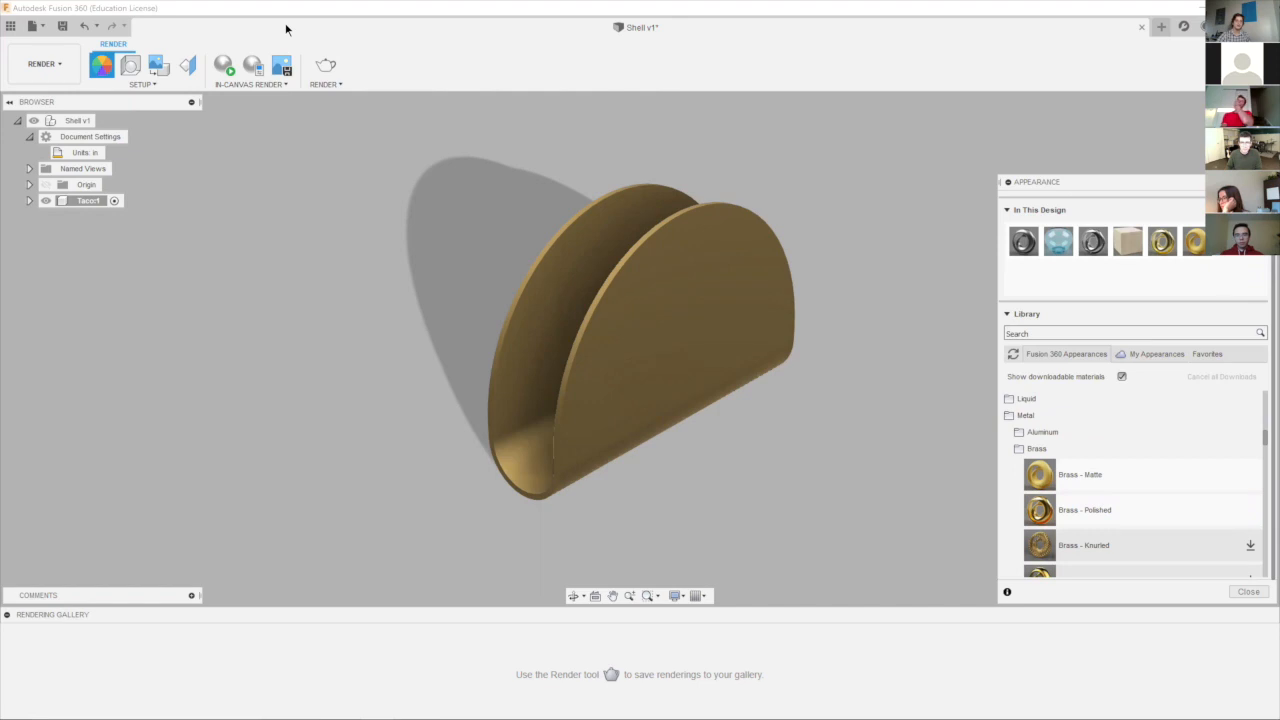
Try a cloud render of the taco shell at Final quality and 1920 x 773 px, and cancel the queued job.
{"action": "left_click", "coordinate": [326, 67]}
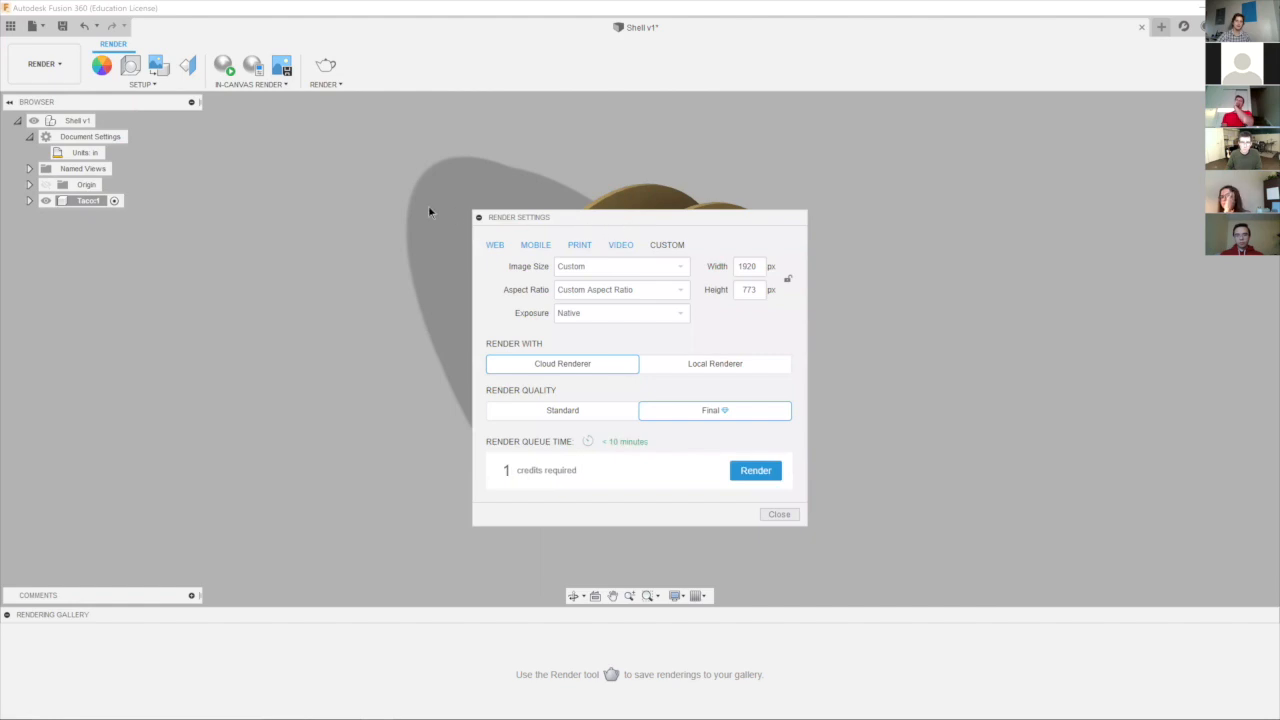
{"action": "left_click", "coordinate": [770, 470]}
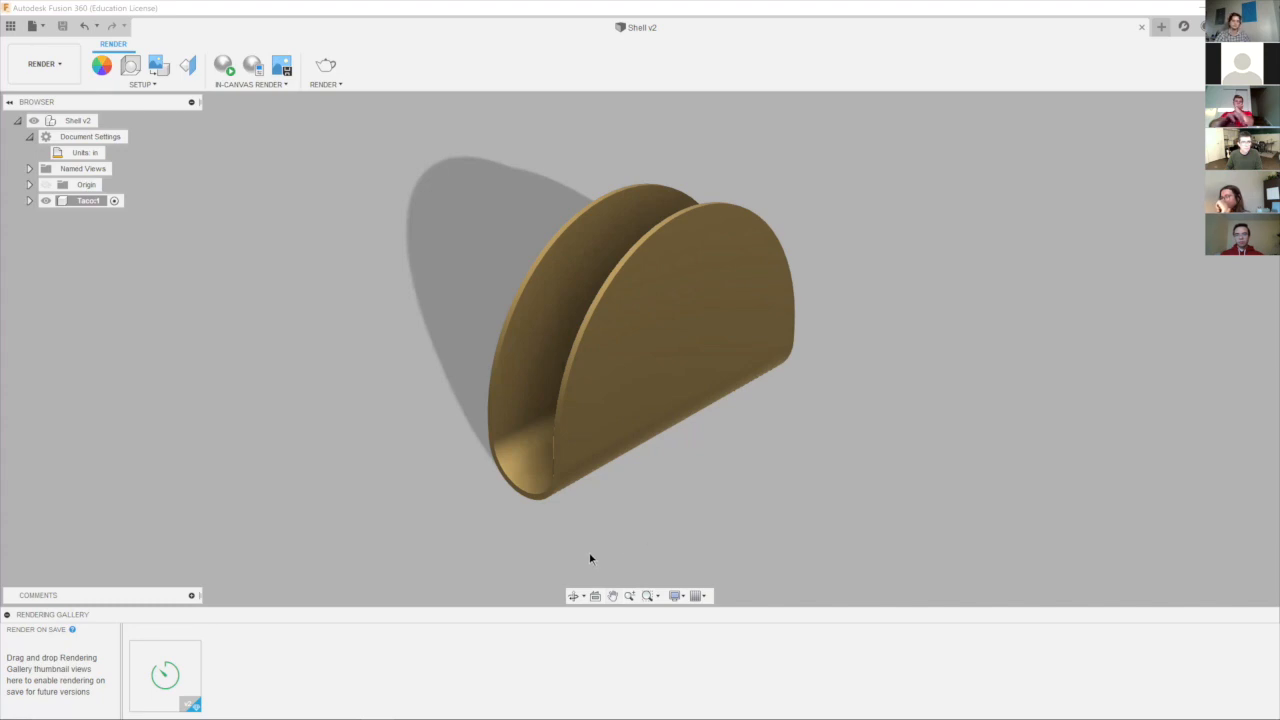
{"action": "double_click", "coordinate": [164, 670]}
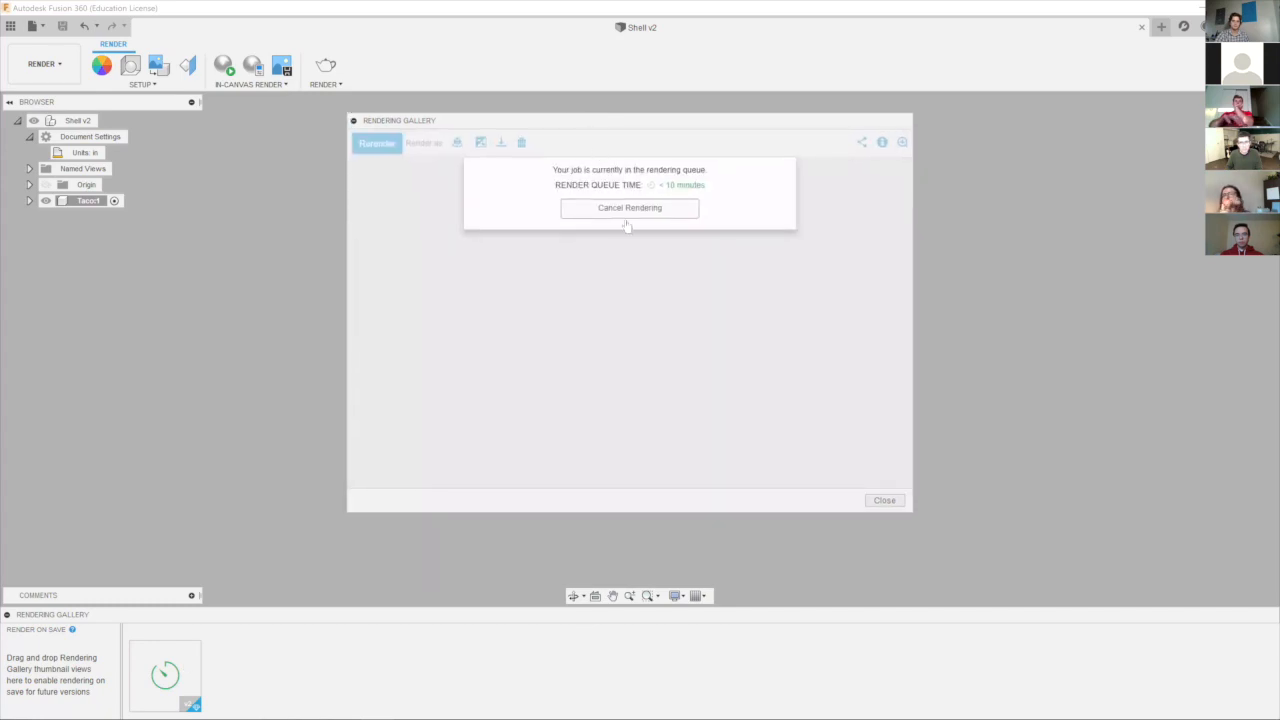
{"action": "left_click_drag", "start_coordinate": [785, 122], "coordinate": [765, 137]}
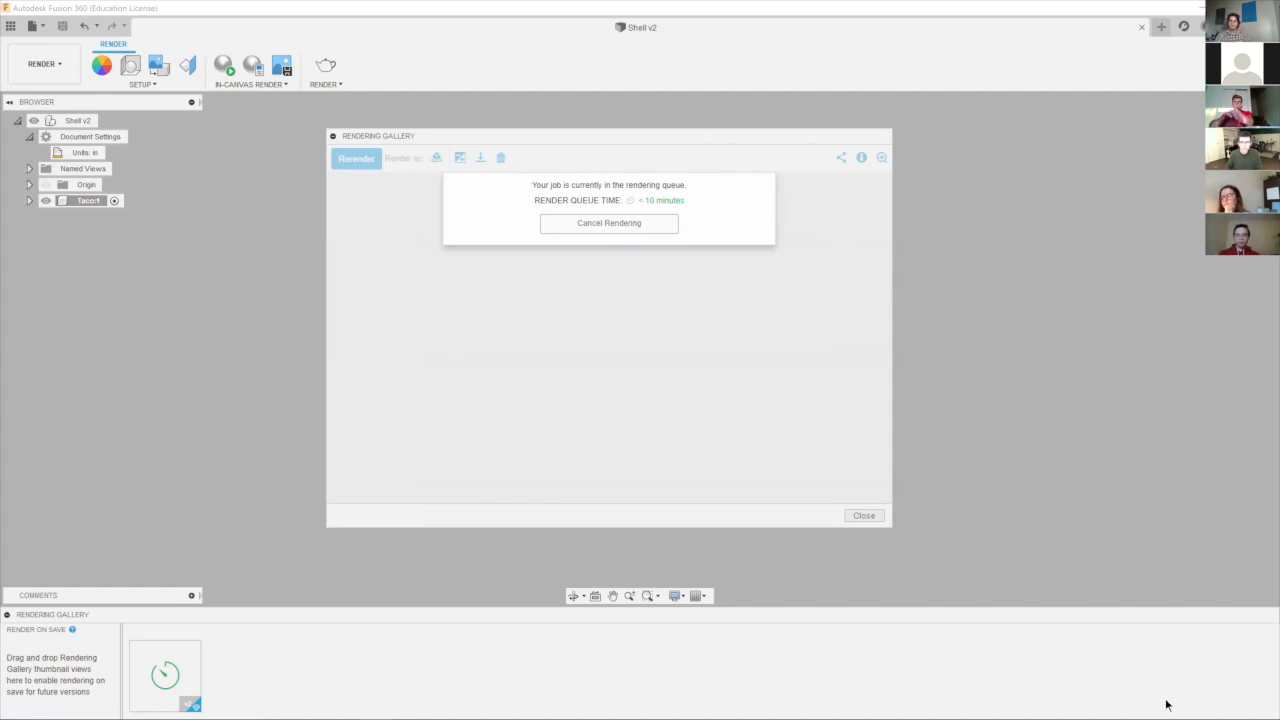
{"action": "left_click", "coordinate": [618, 226]}
{"action": "left_click", "coordinate": [624, 223]}
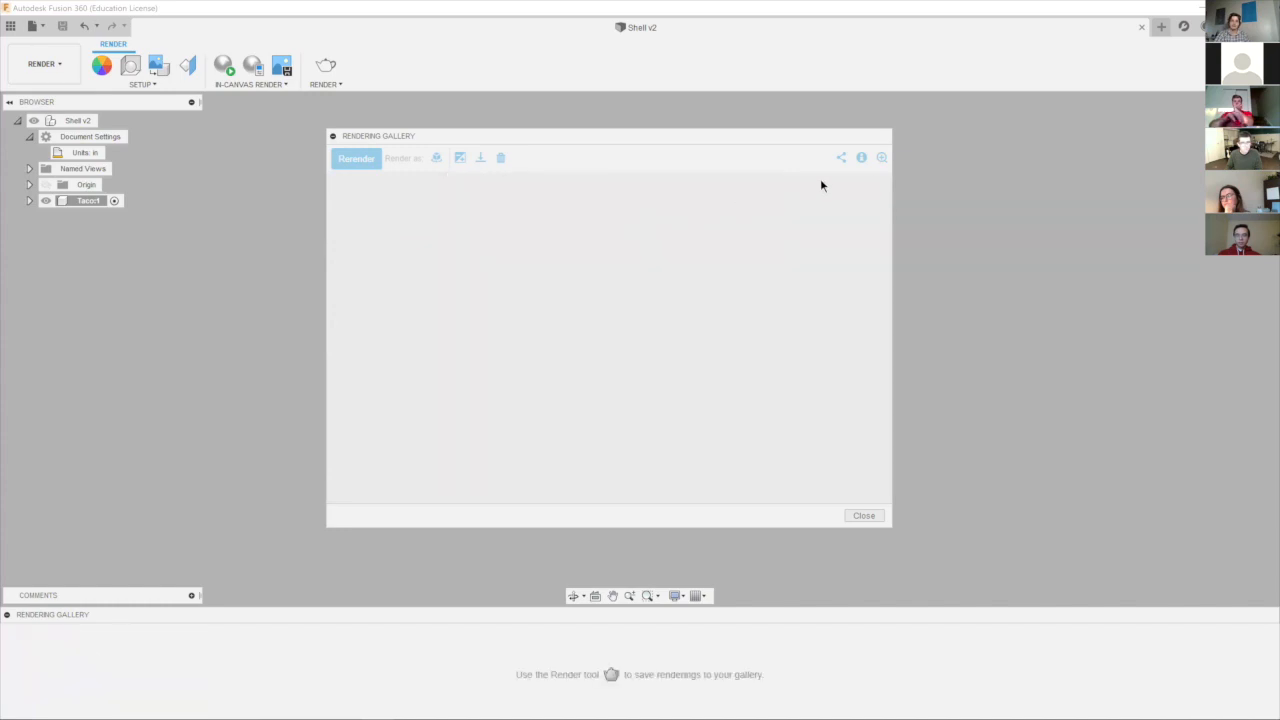
{"action": "left_click", "coordinate": [864, 515]}
Switch the render settings to the Local Renderer and review the image size, aspect ratio, exposure and file format options.
{"action": "left_click", "coordinate": [326, 67]}
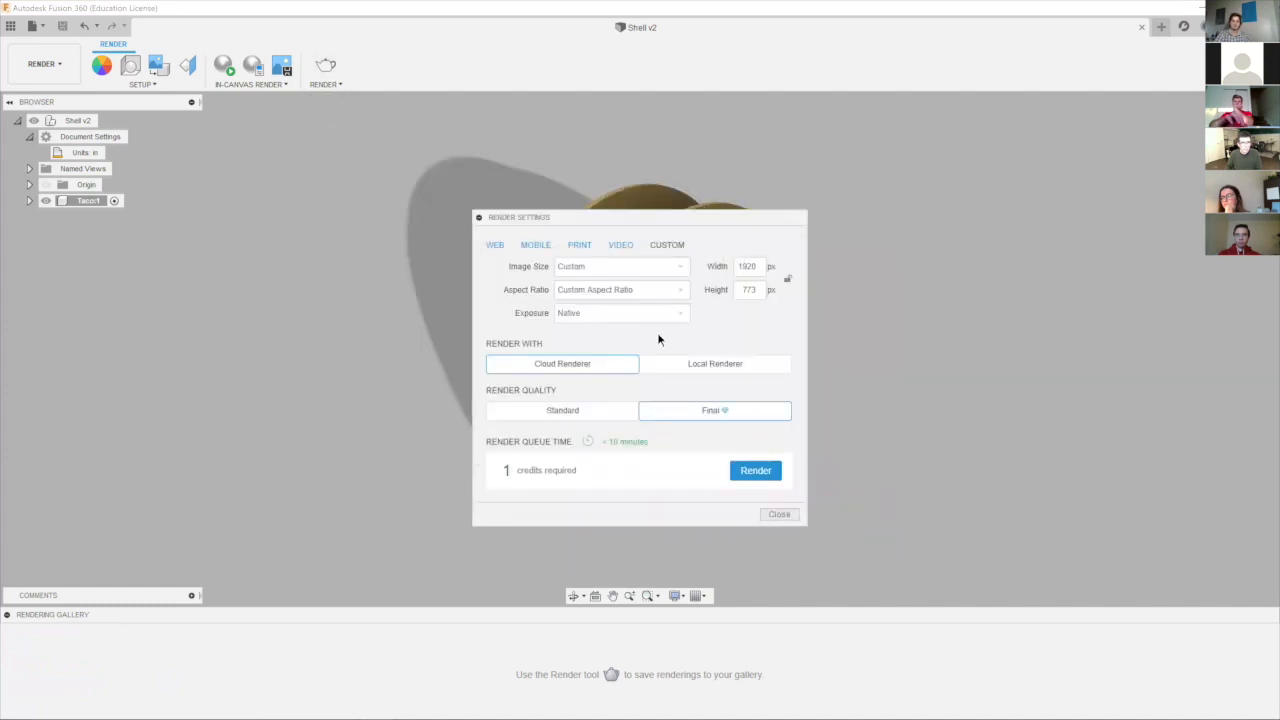
{"action": "left_click", "coordinate": [686, 361]}
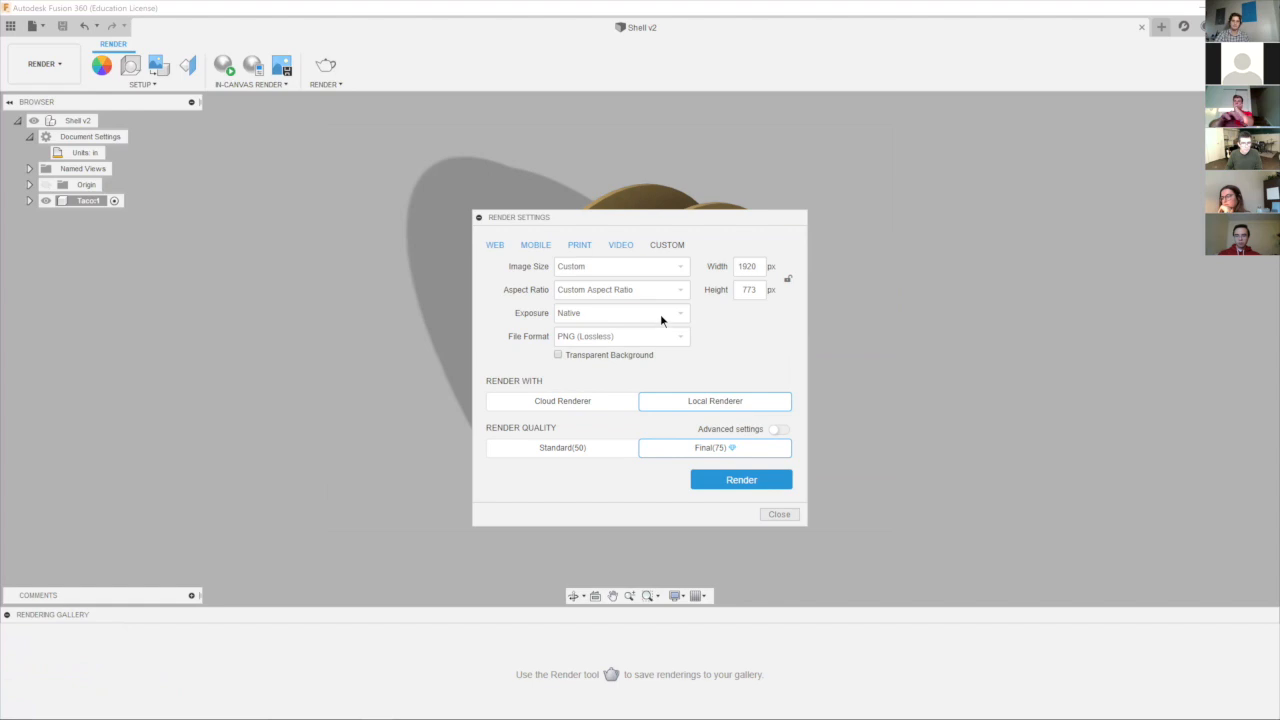
{"action": "left_click", "coordinate": [674, 268]}
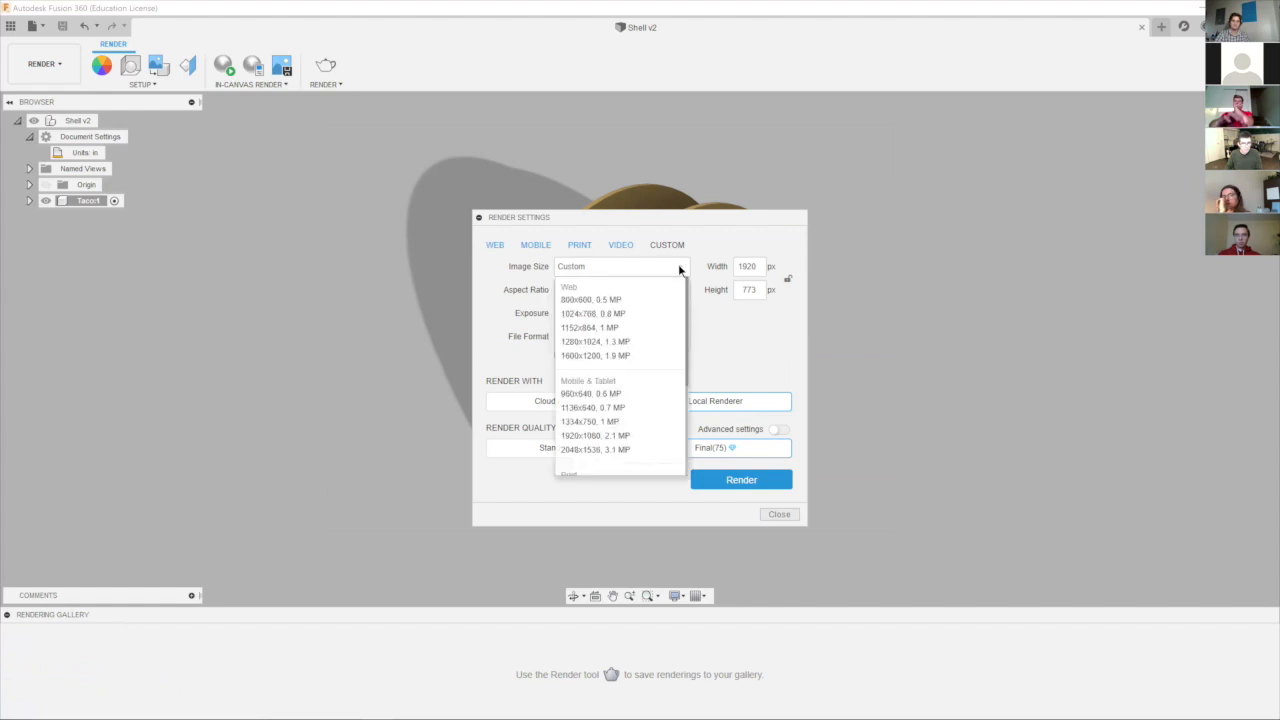
{"action": "left_click", "coordinate": [632, 393]}
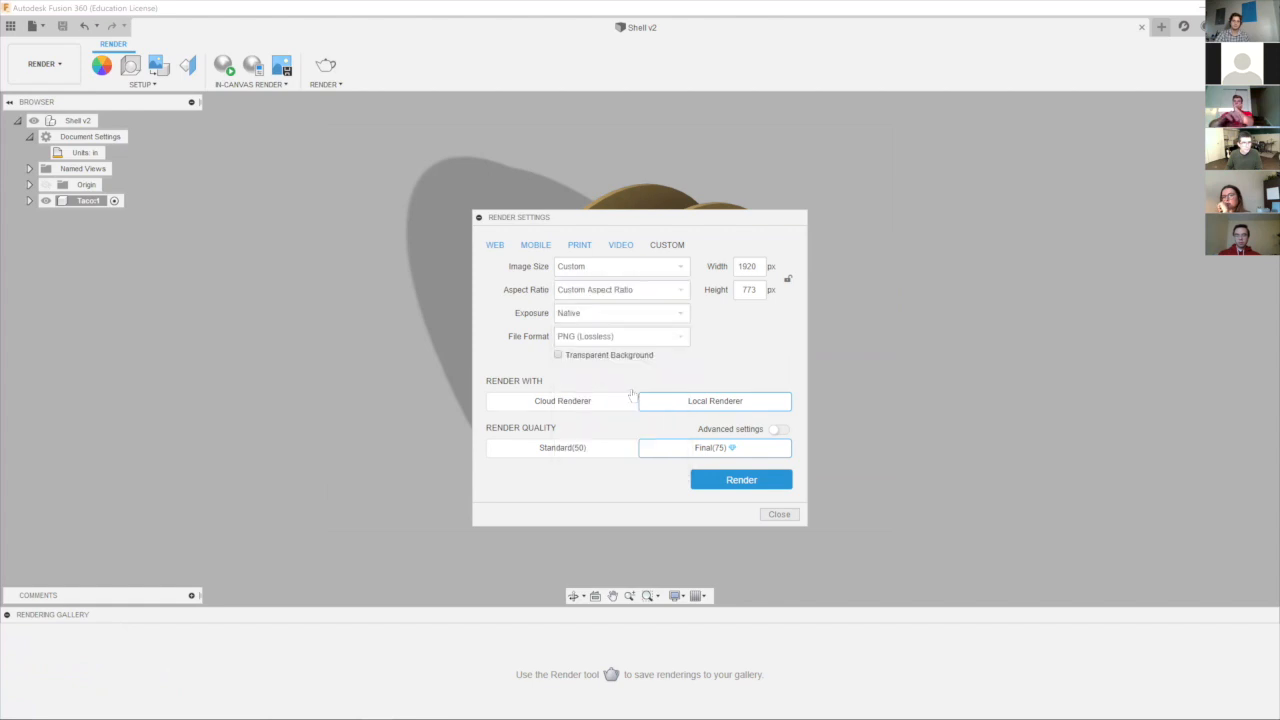
{"action": "left_click", "coordinate": [656, 294]}
{"action": "left_click", "coordinate": [658, 292]}
{"action": "left_click", "coordinate": [645, 313]}
{"action": "left_click", "coordinate": [634, 334]}
{"action": "left_click", "coordinate": [635, 338]}
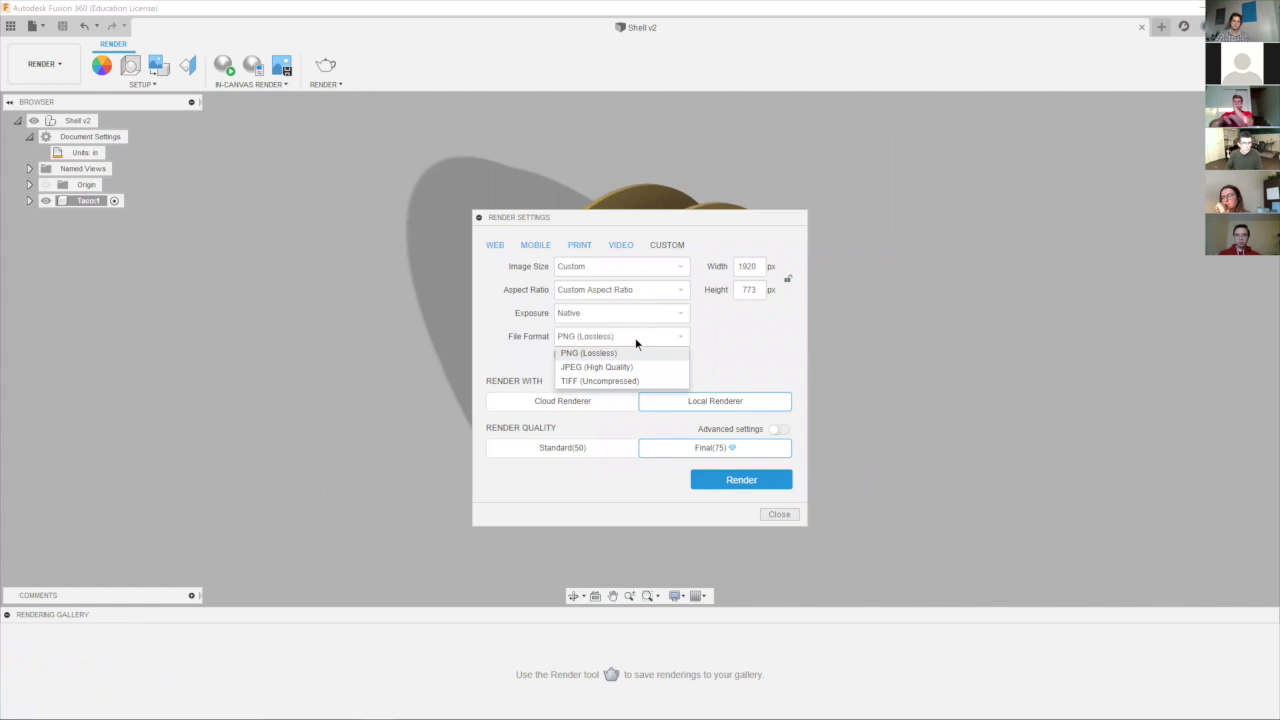
Set the image size to 1136x640 and the quality to Standard(50), and start the local render.
{"action": "left_click", "coordinate": [654, 267]}
{"action": "left_click", "coordinate": [654, 267]}
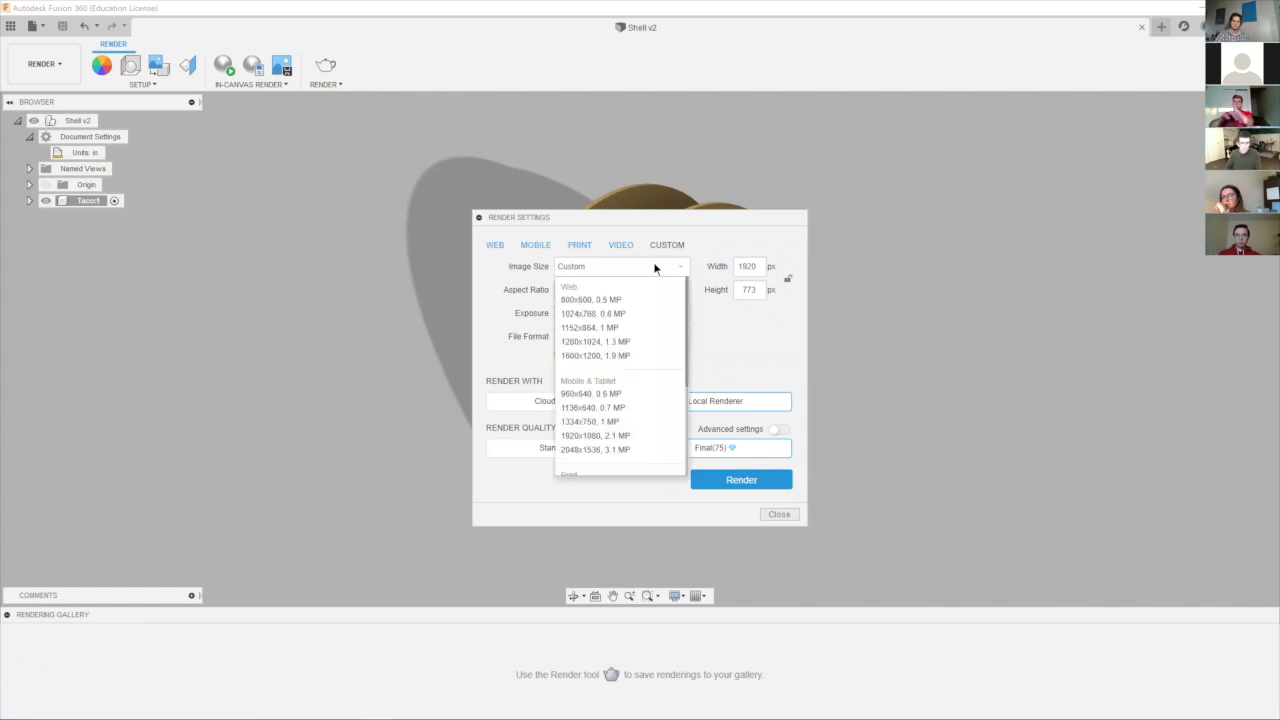
{"action": "left_click", "coordinate": [618, 408]}
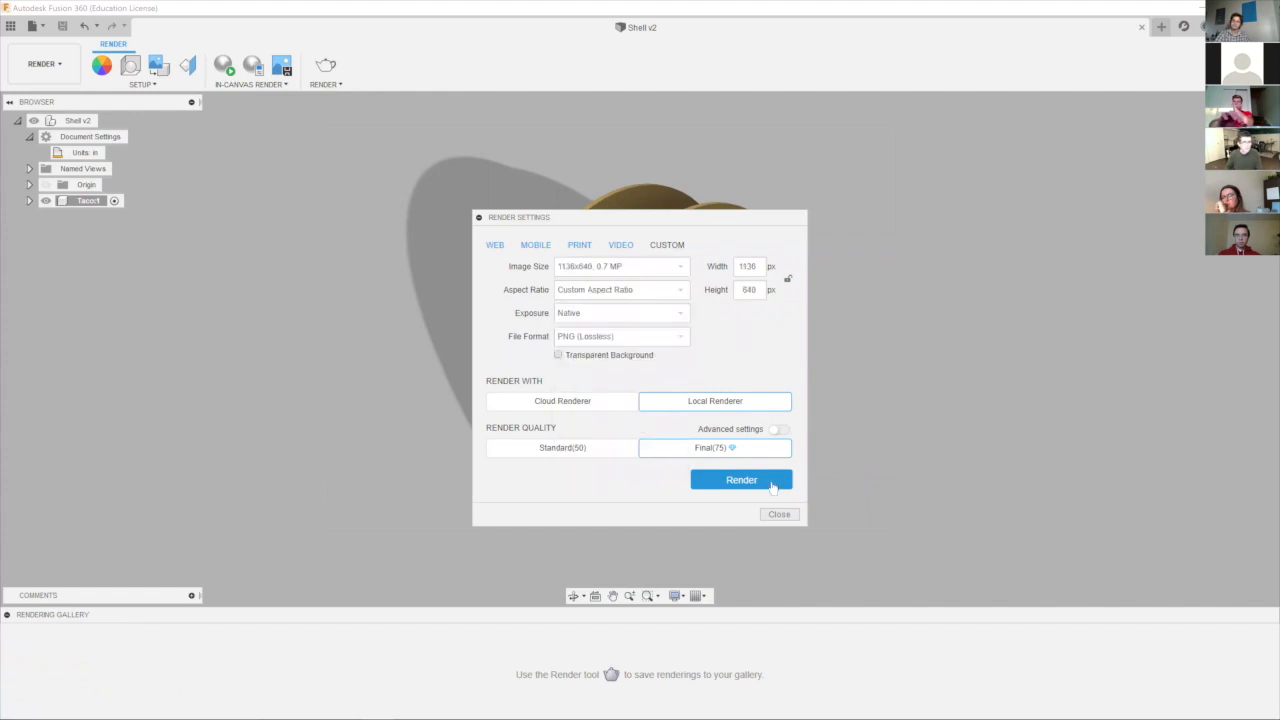
{"action": "left_click", "coordinate": [597, 450]}
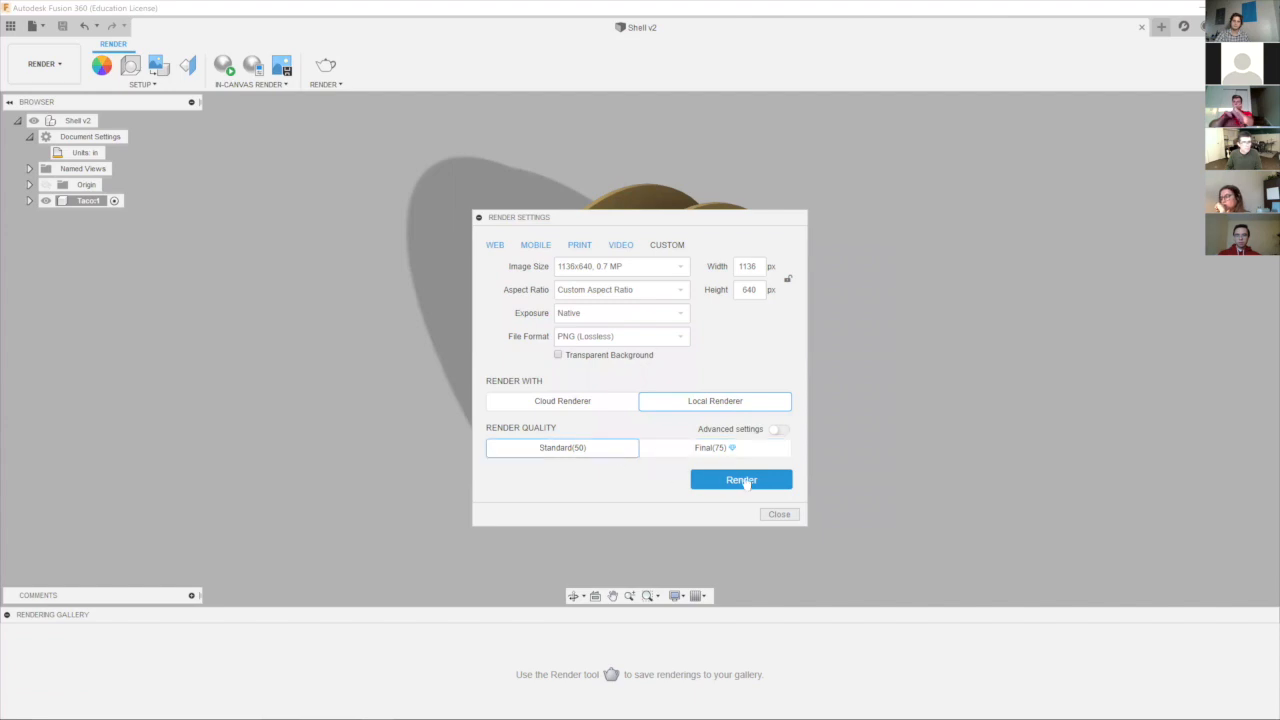
{"action": "left_click", "coordinate": [743, 481]}
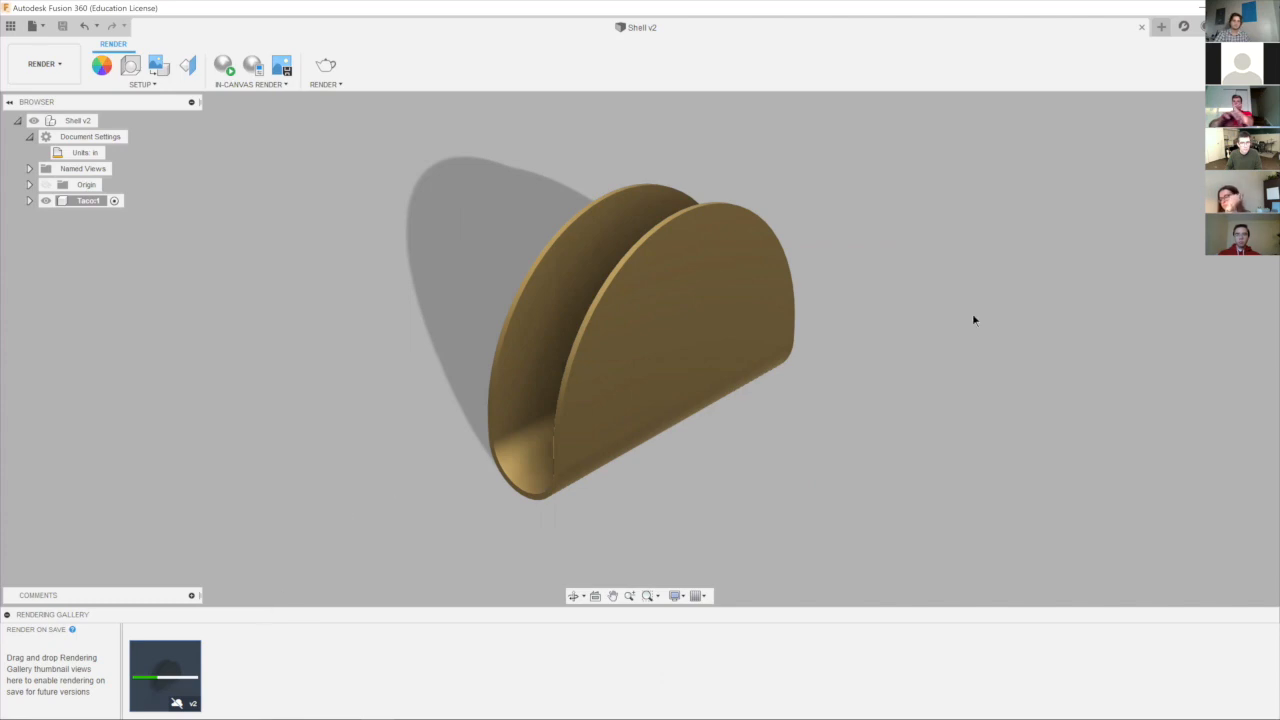
Open the brass taco shell rendering from the gallery, examine it, and close the gallery view.
{"action": "left_click", "coordinate": [162, 677]}
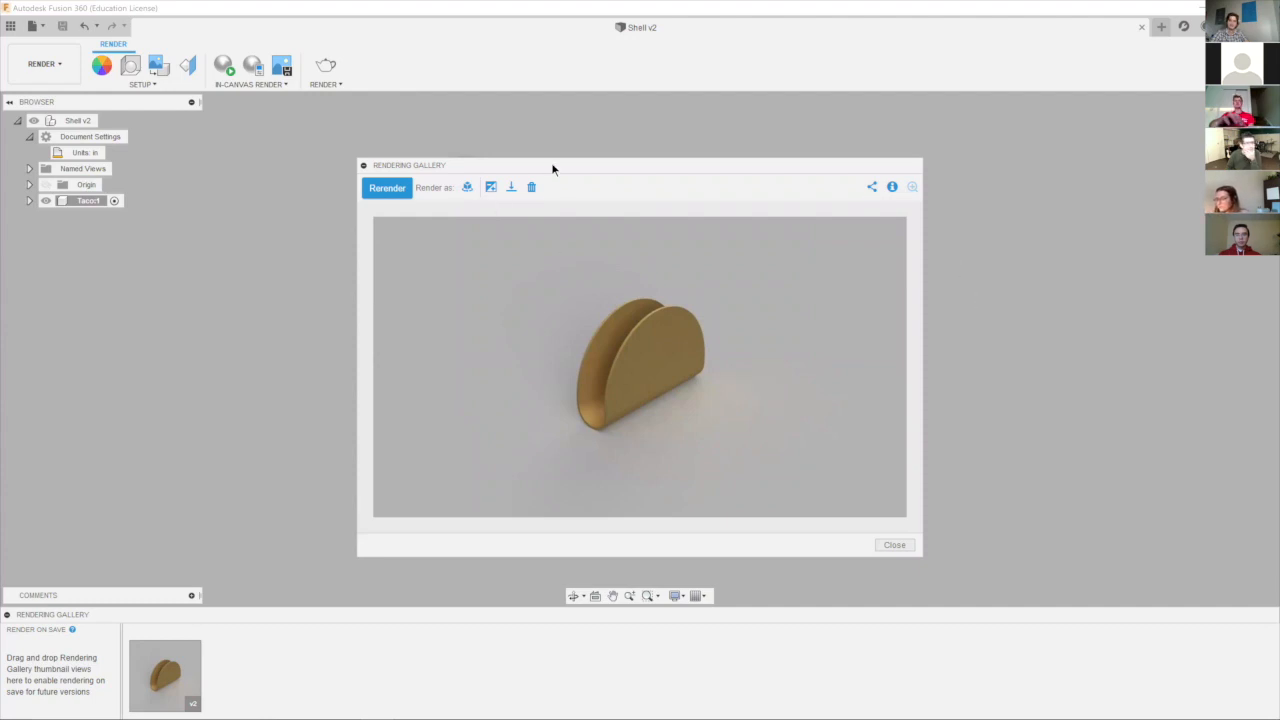
{"action": "left_click_drag", "start_coordinate": [552, 169], "coordinate": [526, 136]}
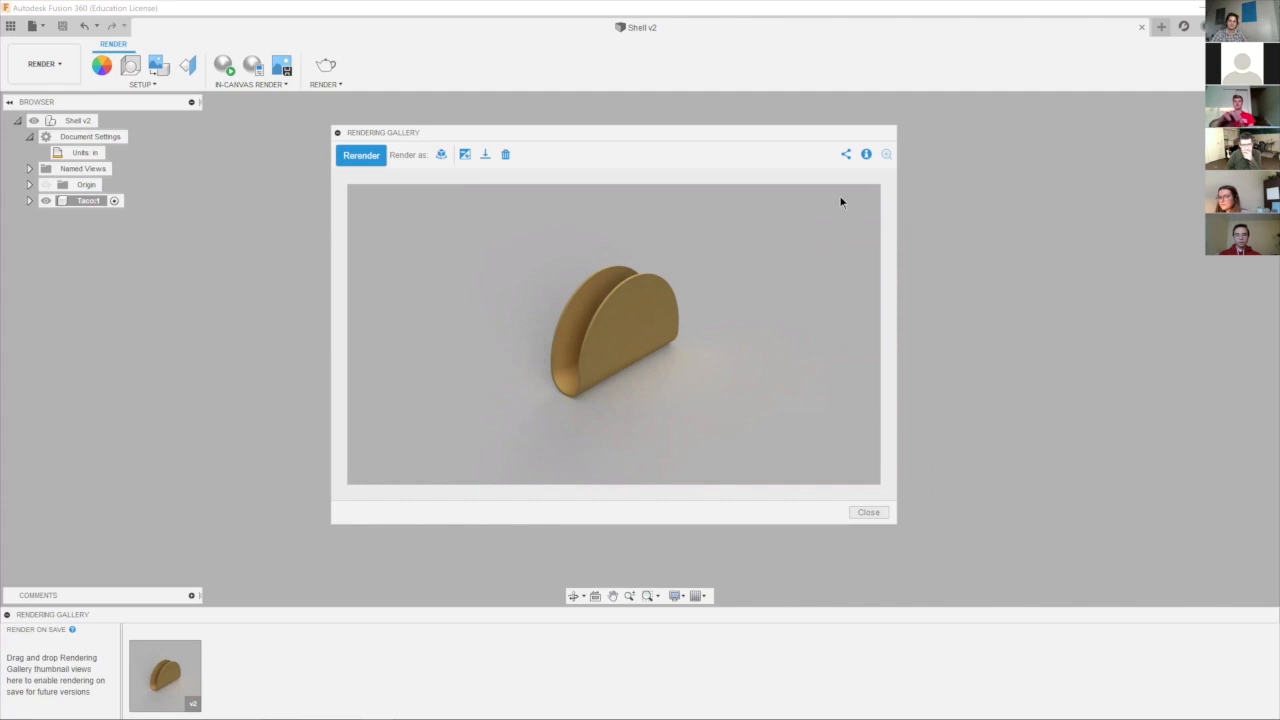
{"action": "left_click_drag", "start_coordinate": [671, 133], "coordinate": [719, 124]}
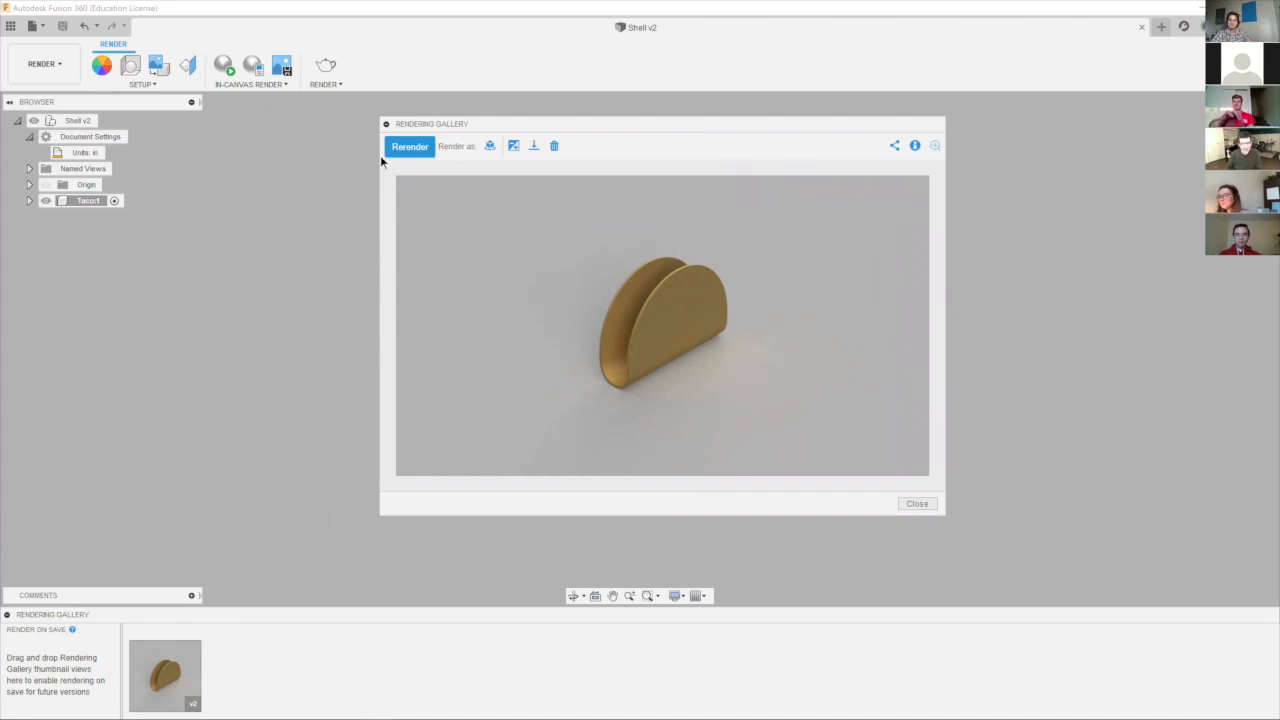
{"action": "left_click_drag", "start_coordinate": [658, 131], "coordinate": [537, 159]}
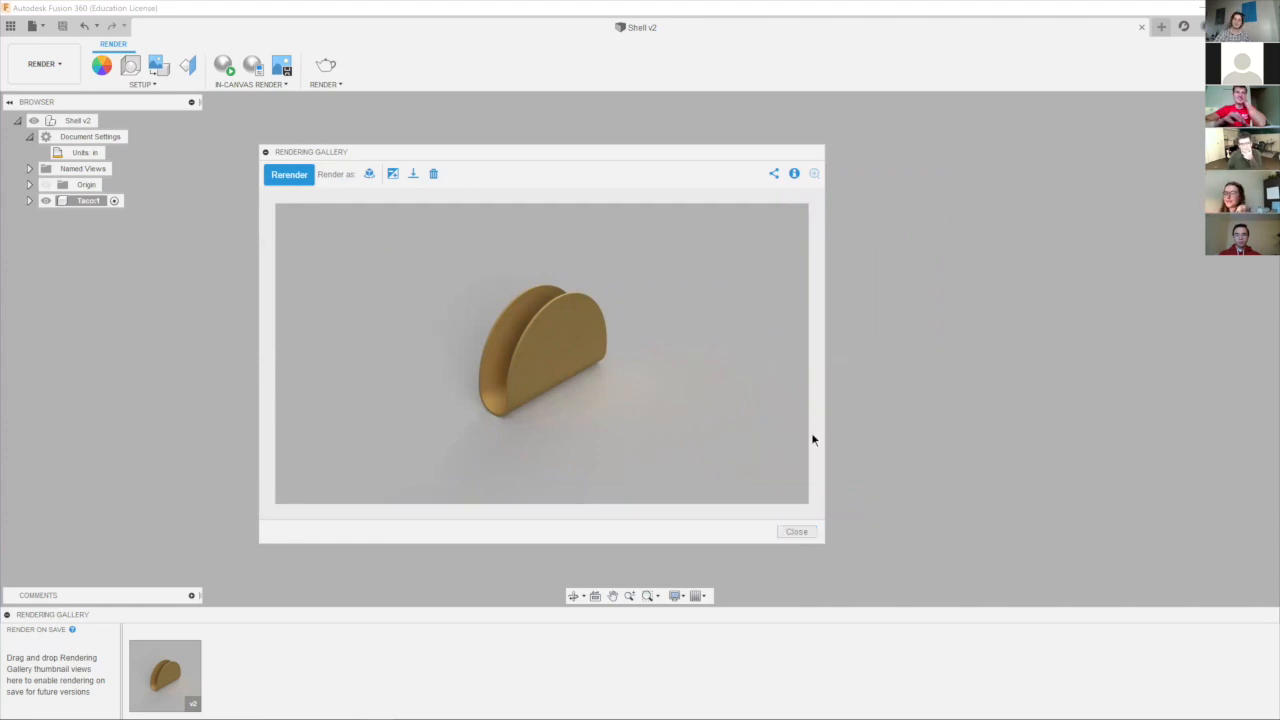
{"action": "left_click", "coordinate": [795, 533]}
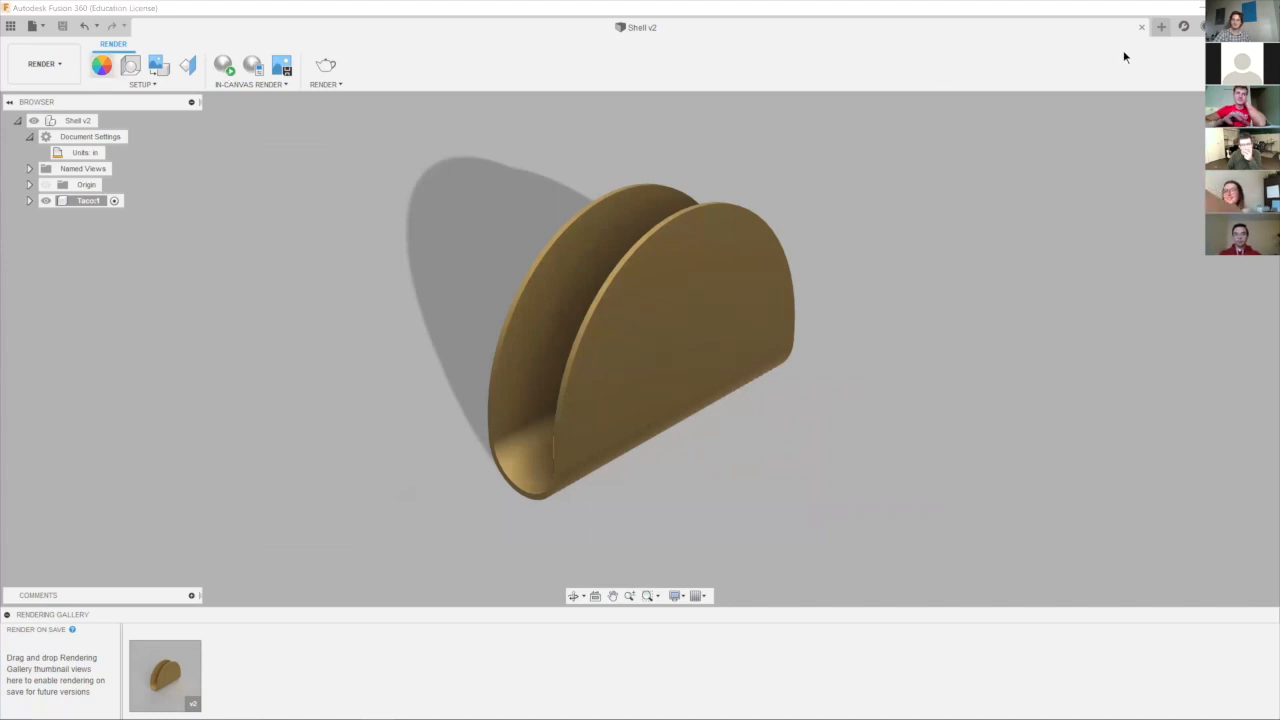
Apply the Granite - Blue Pearl appearance from the library's Stone category to the taco shell body.
{"action": "key", "text": "a"}
{"action": "left_click", "coordinate": [1025, 490]}
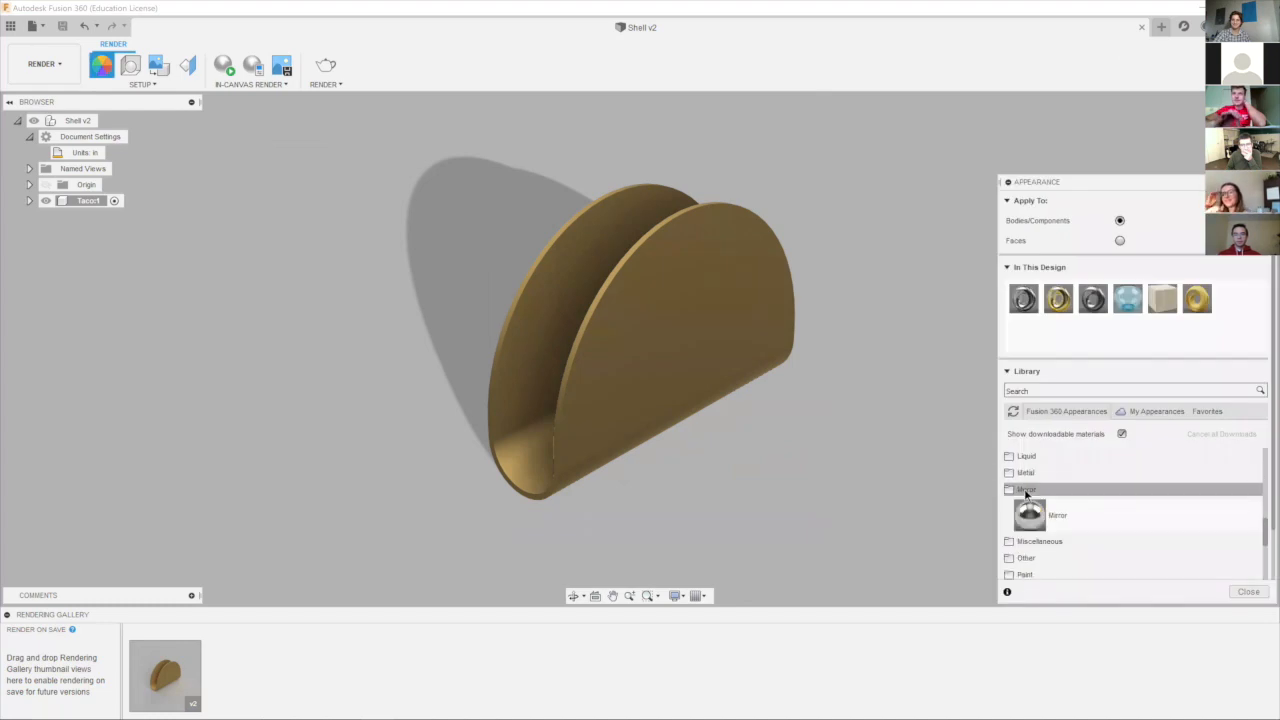
{"action": "left_click", "coordinate": [1025, 489]}
{"action": "scroll", "coordinate": [1025, 490], "scroll_direction": "down", "scroll_amount": 1}
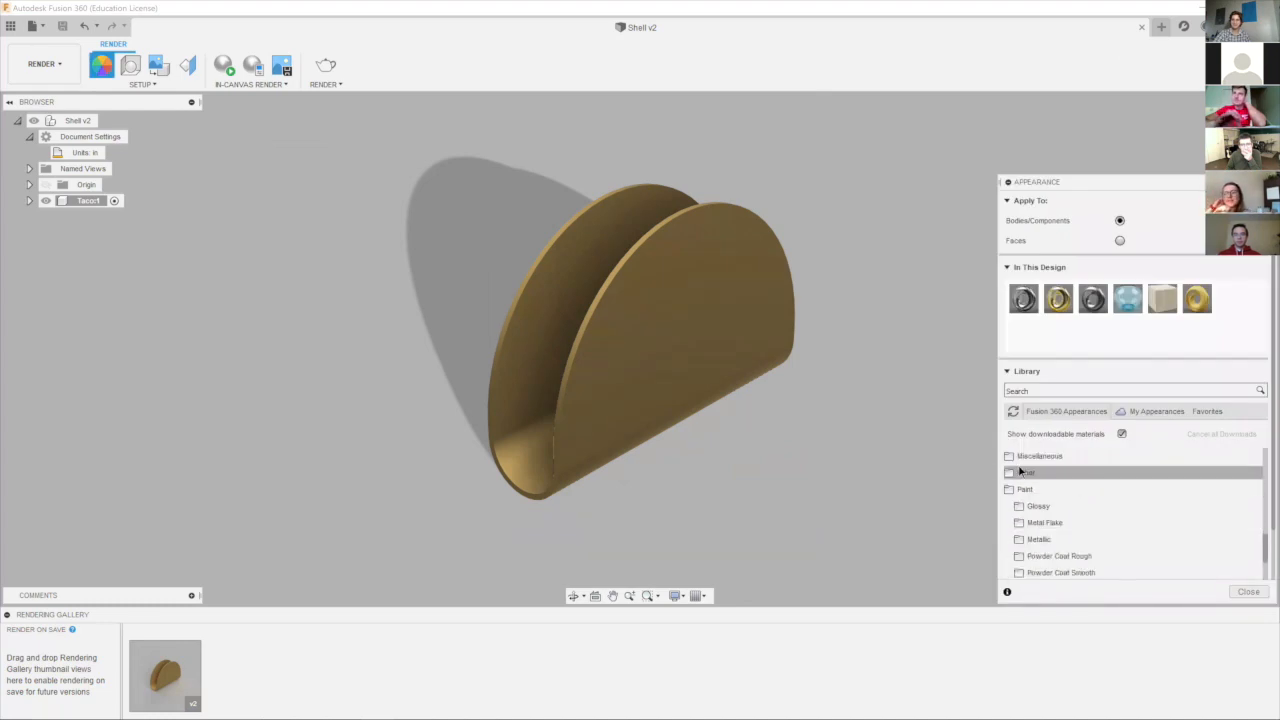
{"action": "left_click", "coordinate": [1034, 493]}
{"action": "scroll", "coordinate": [1034, 496], "scroll_direction": "down", "scroll_amount": 3}
{"action": "scroll", "coordinate": [1030, 500], "scroll_direction": "up", "scroll_amount": 5}
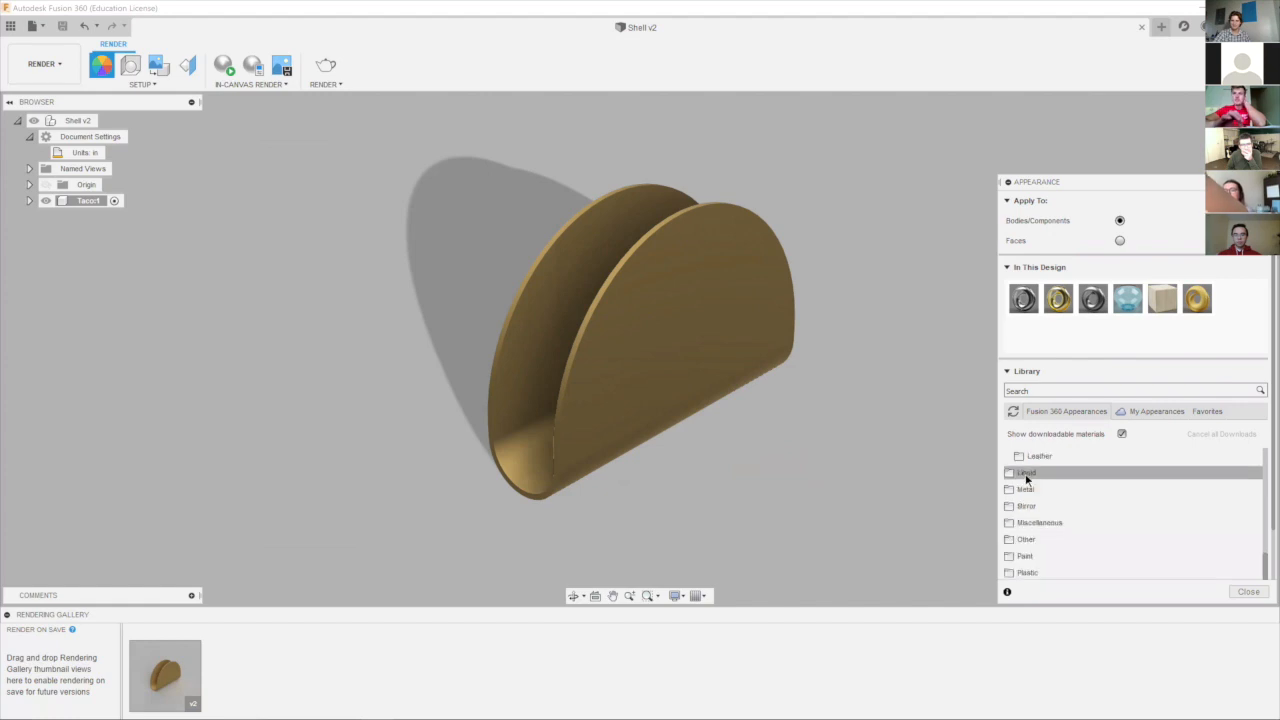
{"action": "scroll", "coordinate": [1030, 550], "scroll_direction": "down", "scroll_amount": 1}
{"action": "left_click", "coordinate": [1034, 533]}
{"action": "scroll", "coordinate": [1040, 537], "scroll_direction": "down", "scroll_amount": 1}
{"action": "left_click", "coordinate": [1043, 531]}
{"action": "scroll", "coordinate": [1055, 520], "scroll_direction": "down", "scroll_amount": 2}
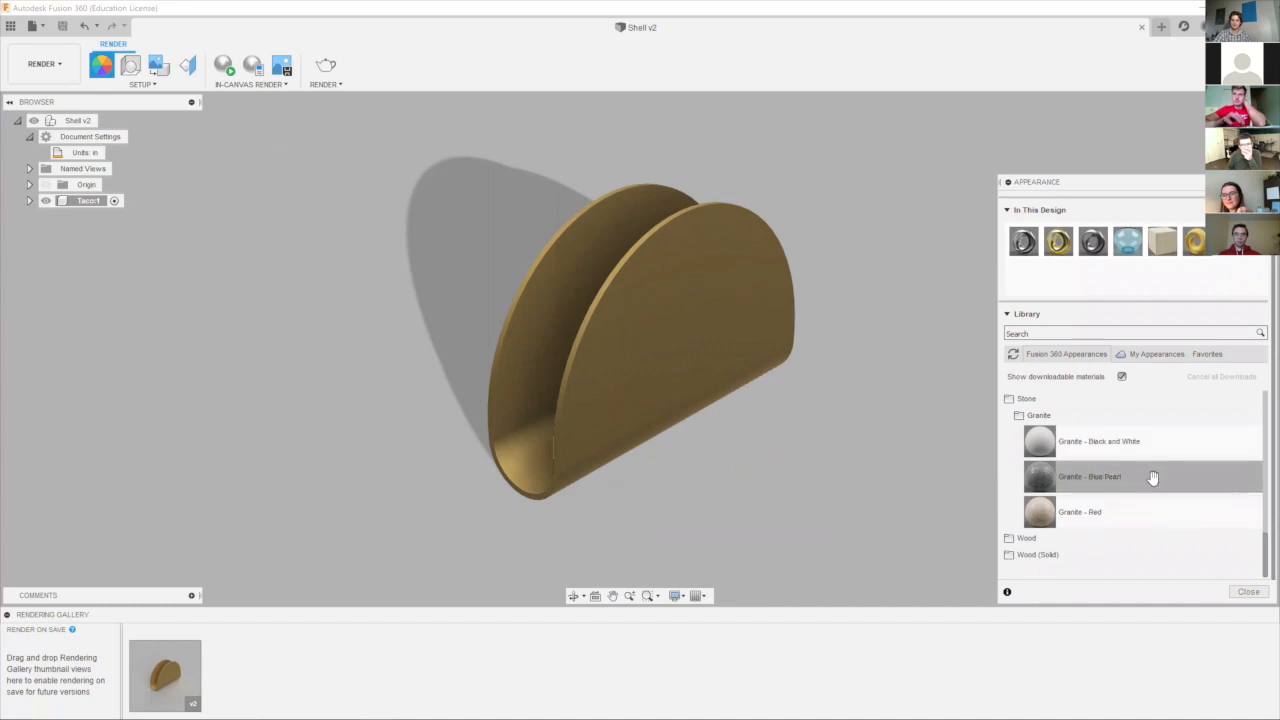
{"action": "scroll", "coordinate": [1124, 489], "scroll_direction": "up", "scroll_amount": 1}
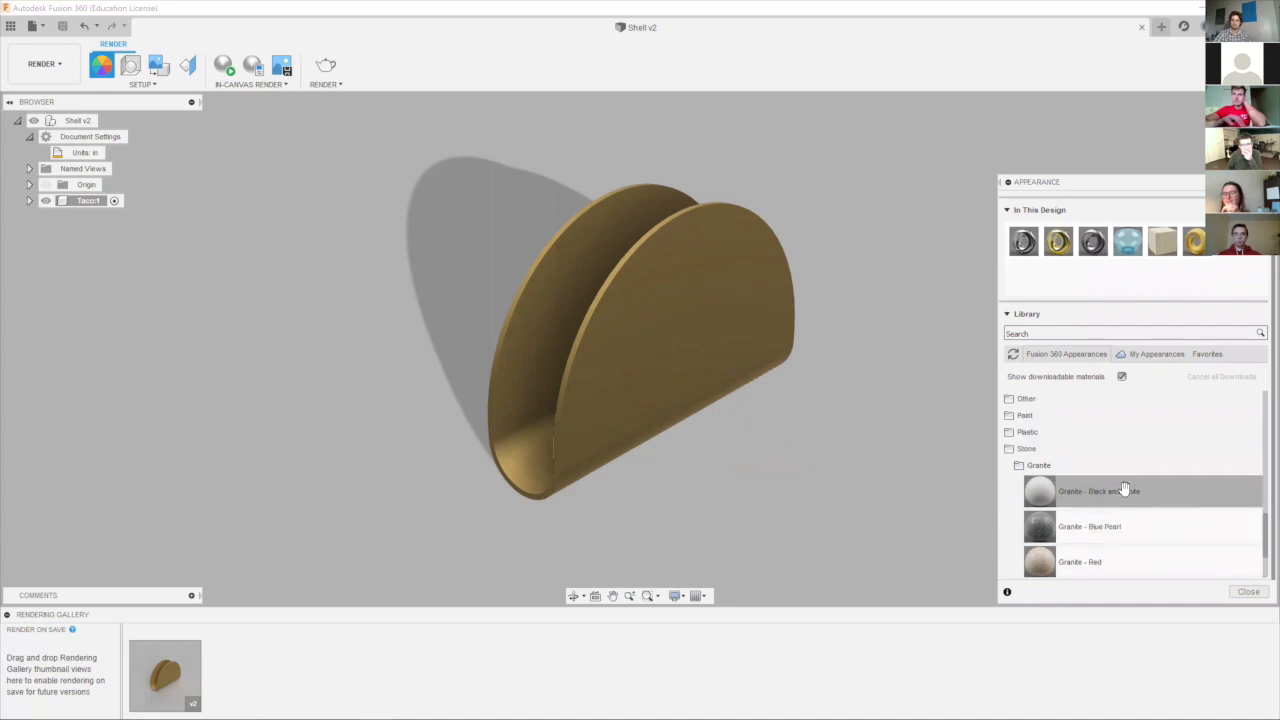
{"action": "scroll", "coordinate": [1124, 489], "scroll_direction": "down", "scroll_amount": 1}
{"action": "left_click_drag", "start_coordinate": [1086, 477], "coordinate": [683, 298]}
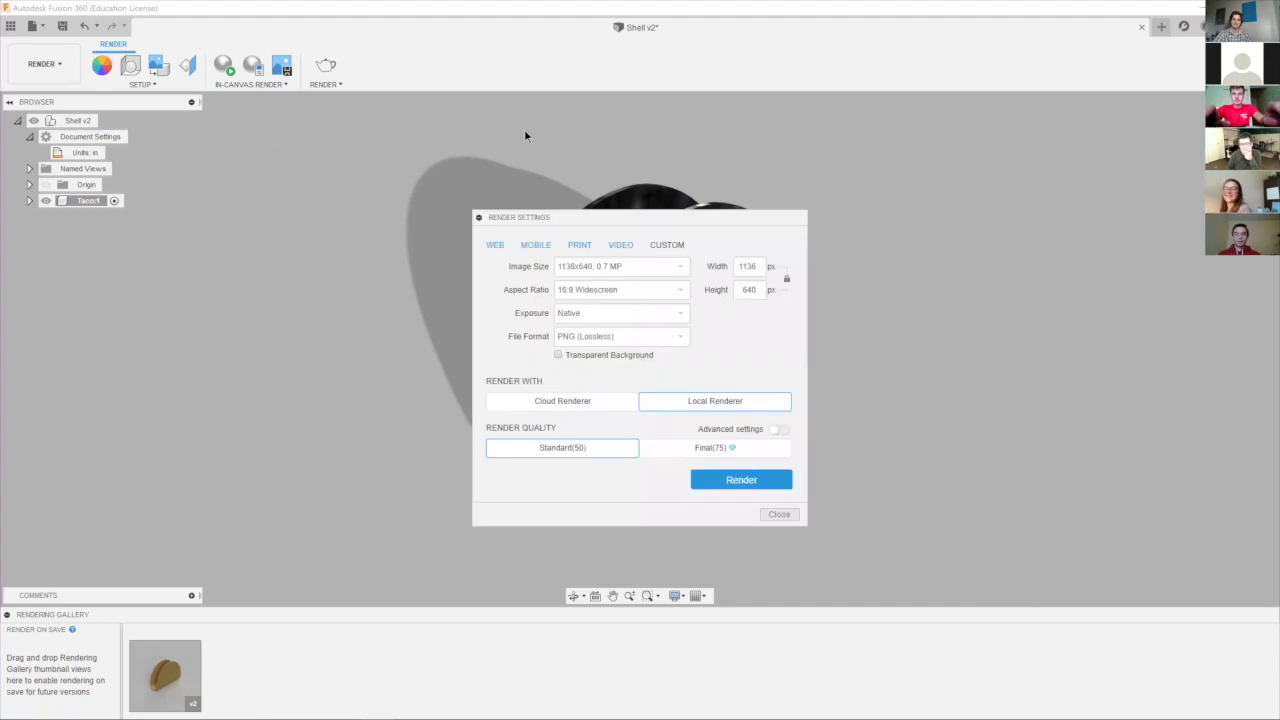
Render the granite taco shell locally at 1136x640 and Standard(50) quality, and open its image from the rendering gallery.
{"action": "left_click", "coordinate": [741, 480]}
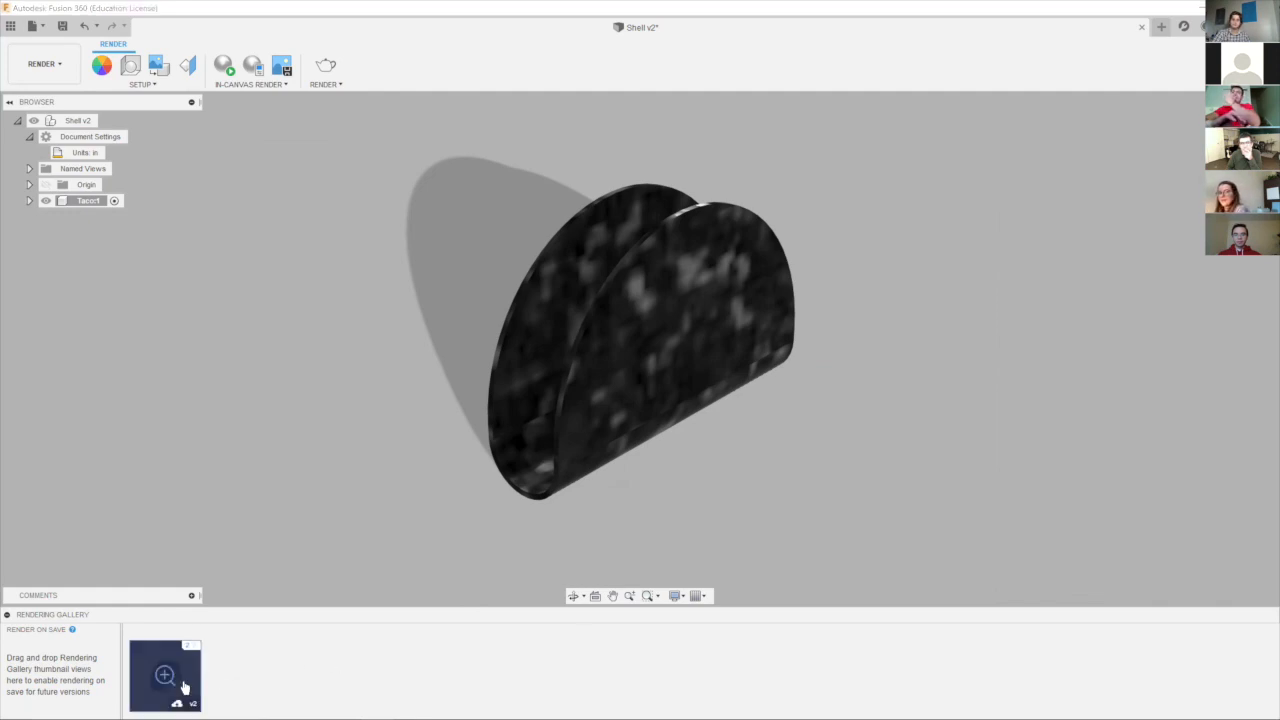
{"action": "left_click", "coordinate": [180, 686]}
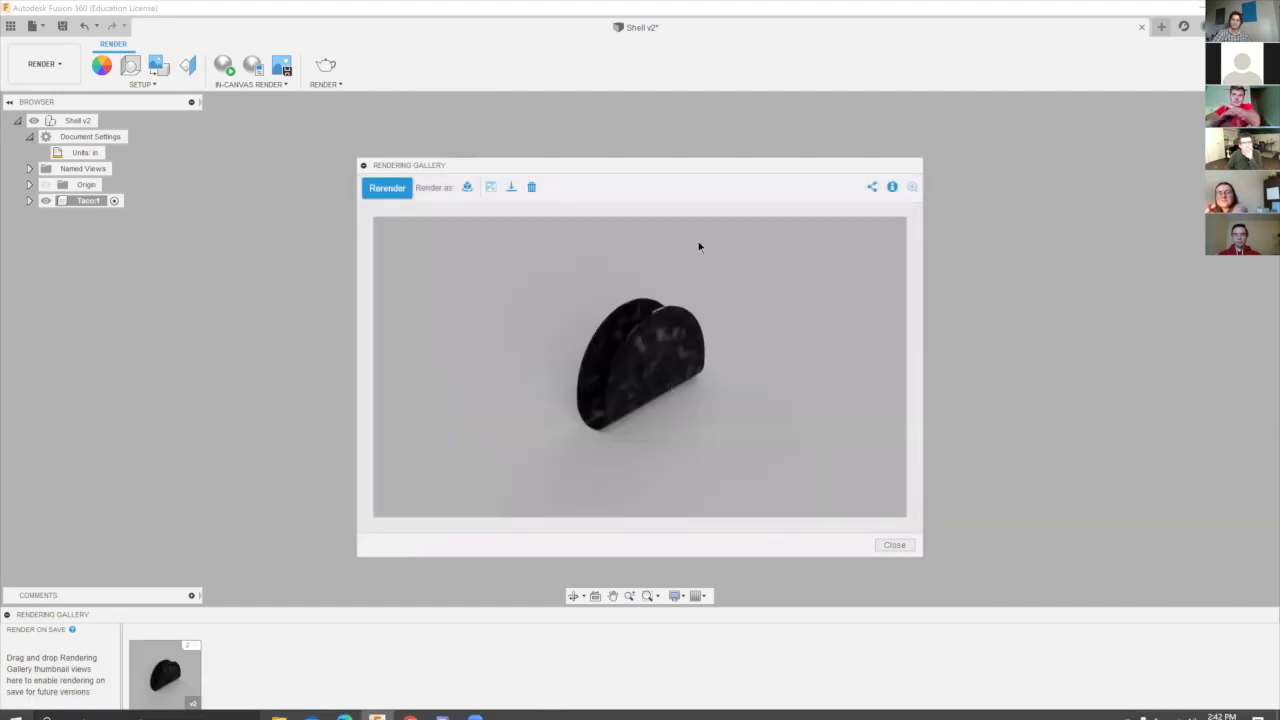
{"action": "left_click_drag", "start_coordinate": [643, 165], "coordinate": [554, 123]}
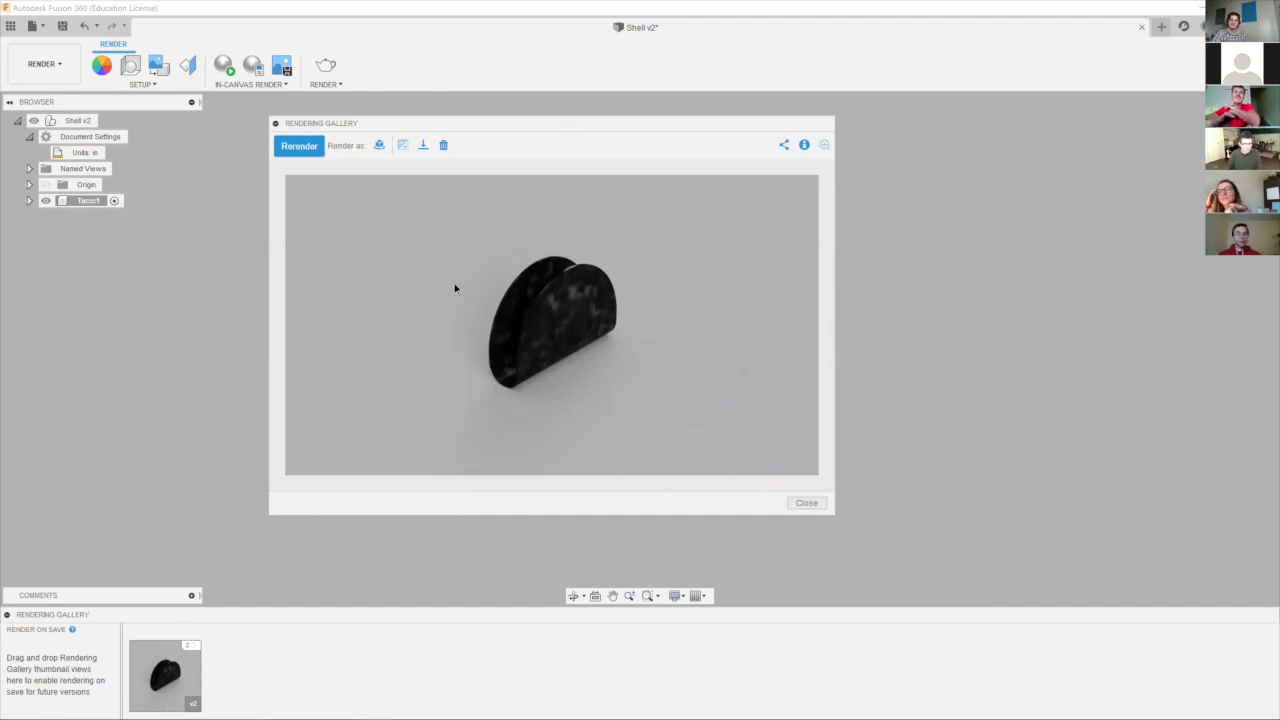
{"action": "left_click_drag", "start_coordinate": [512, 118], "coordinate": [590, 102]}
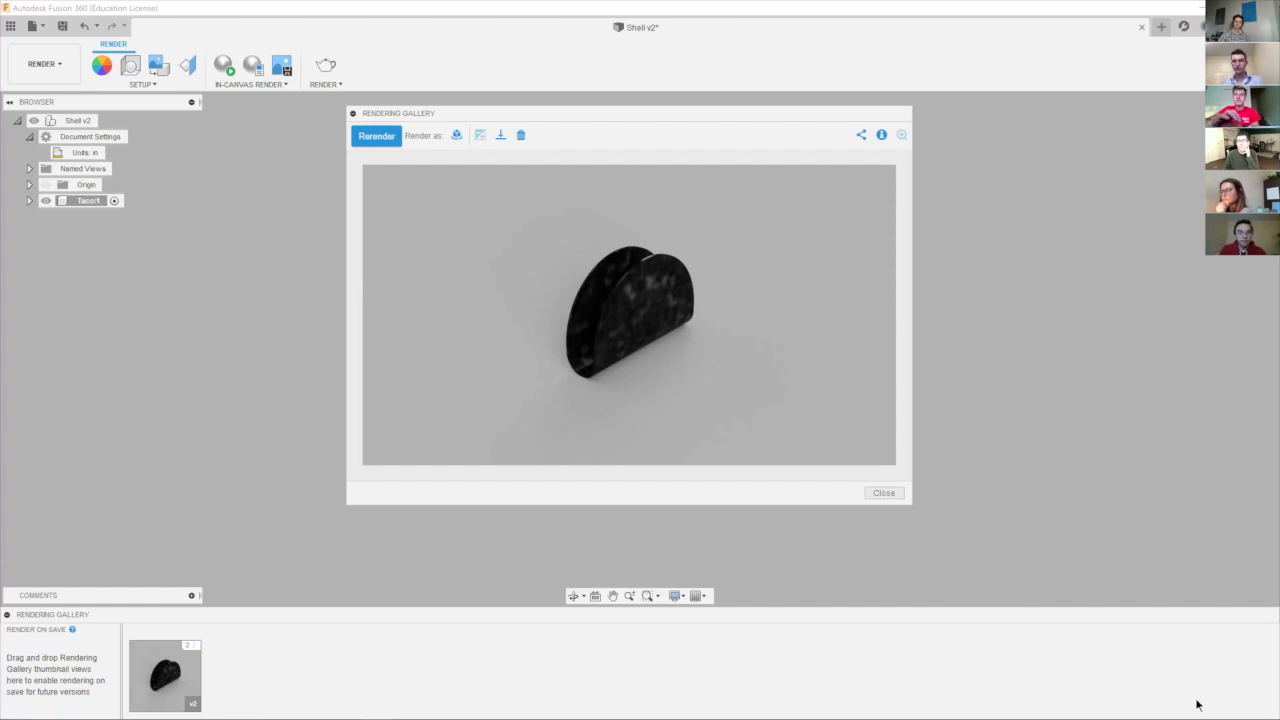
Close the granite rendering and apply the brass appearance already used in this design to the taco shell body.
{"action": "key", "text": "Escape"}
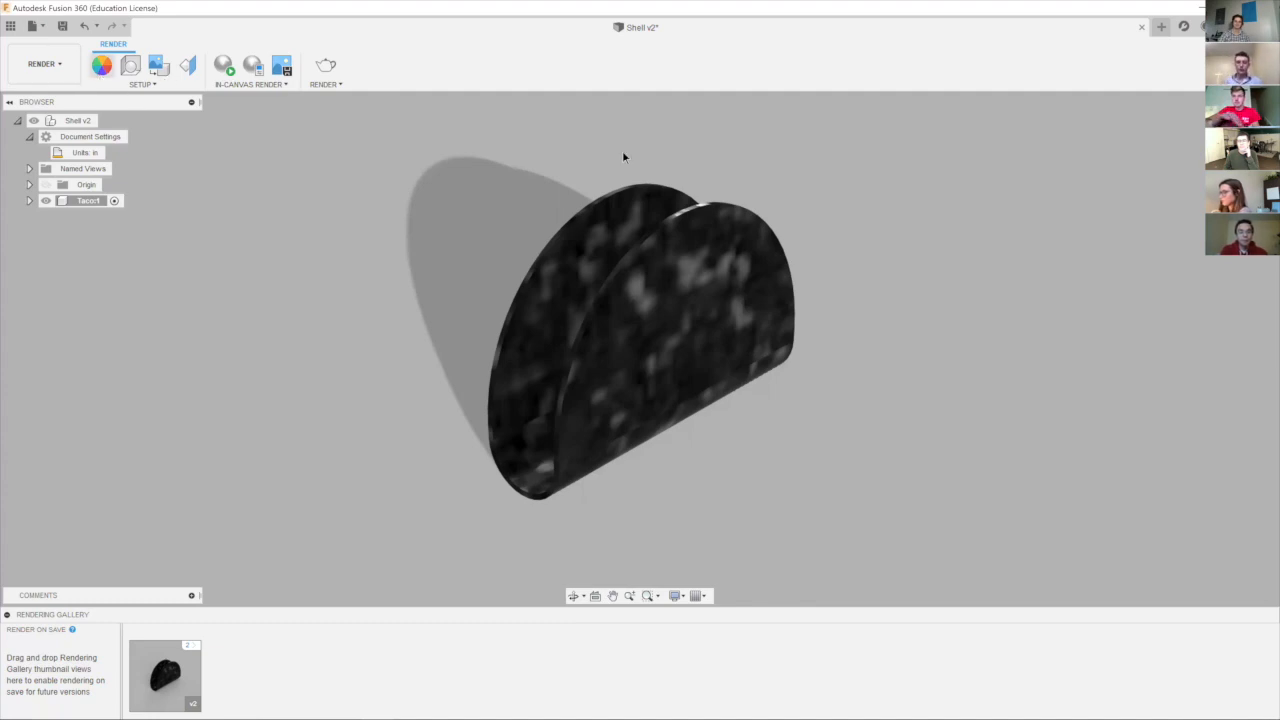
{"action": "key", "text": "a"}
{"action": "left_click_drag", "start_coordinate": [1058, 298], "coordinate": [660, 284]}
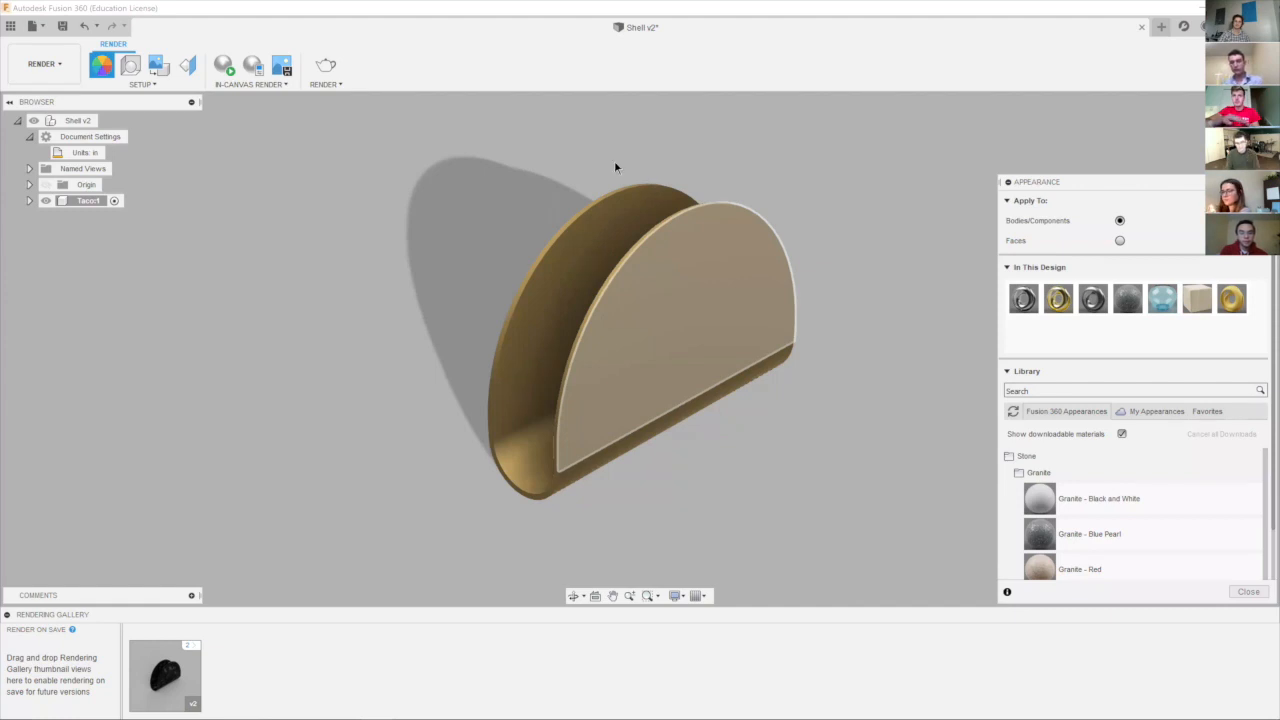
Render the brass taco shell, open its image from the rendering gallery, and show the image's sharing options.
{"action": "left_click", "coordinate": [325, 65]}
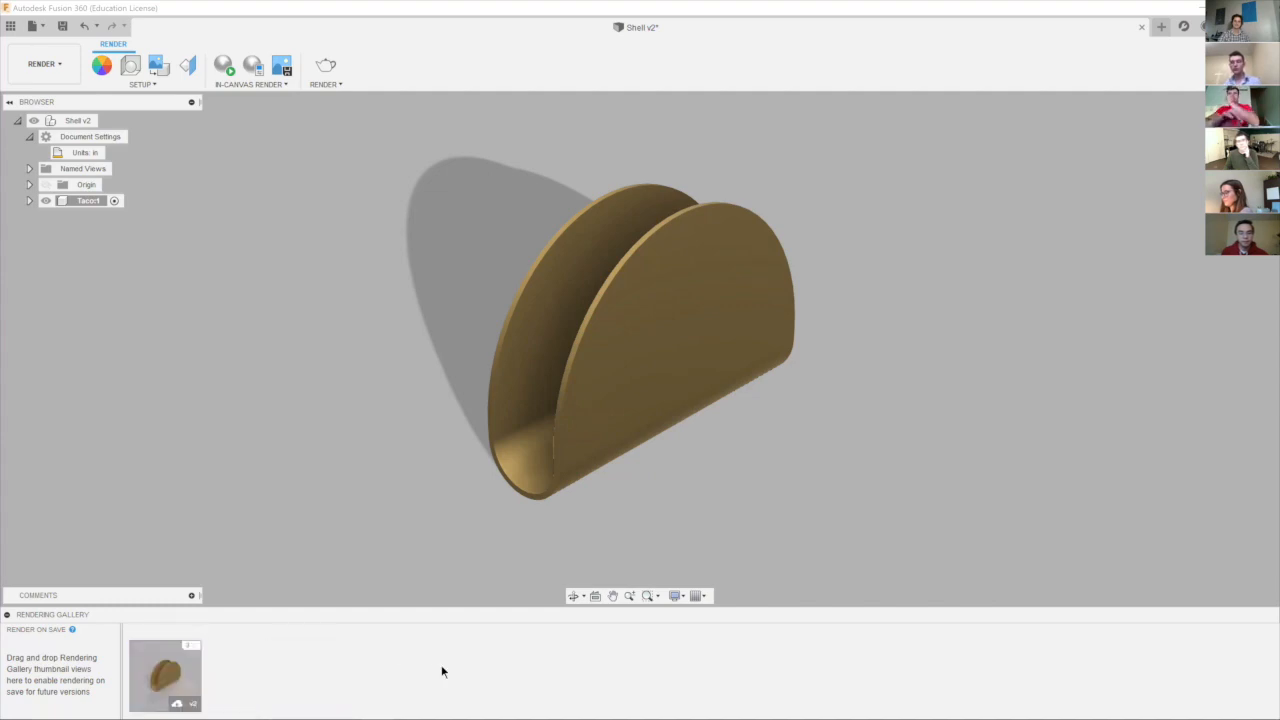
{"action": "left_click", "coordinate": [185, 684]}
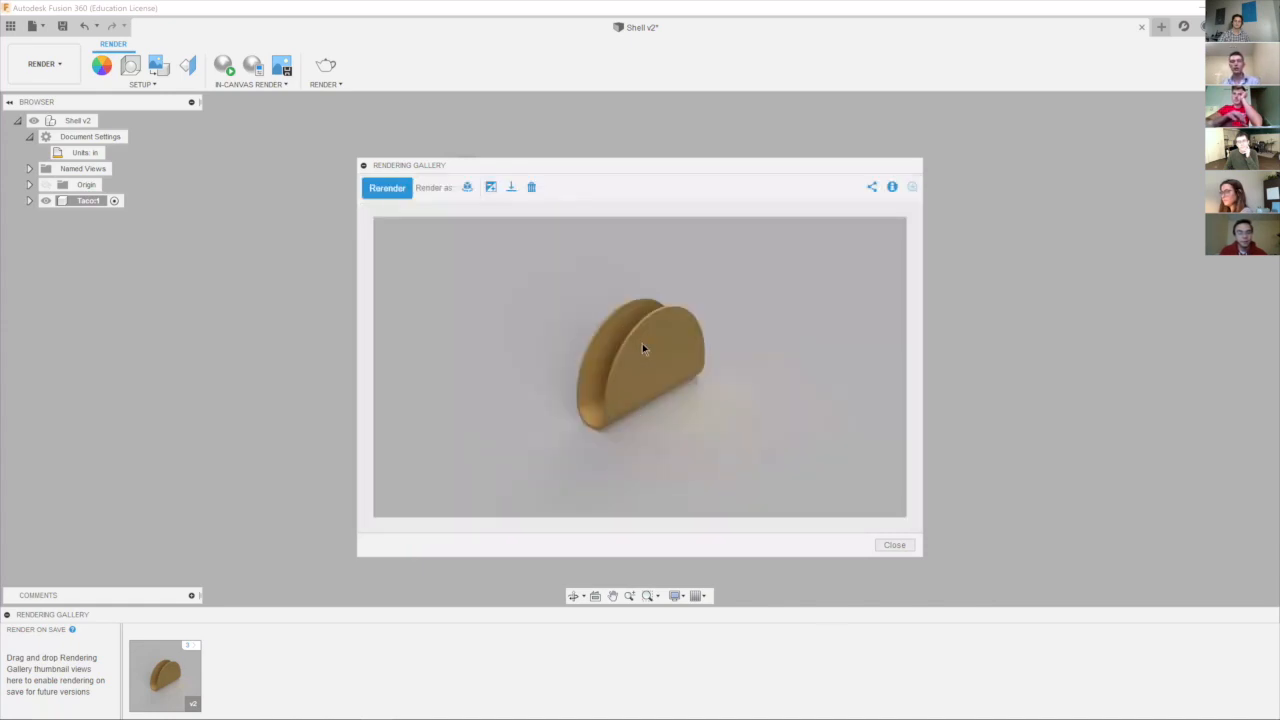
{"action": "left_click", "coordinate": [870, 189]}
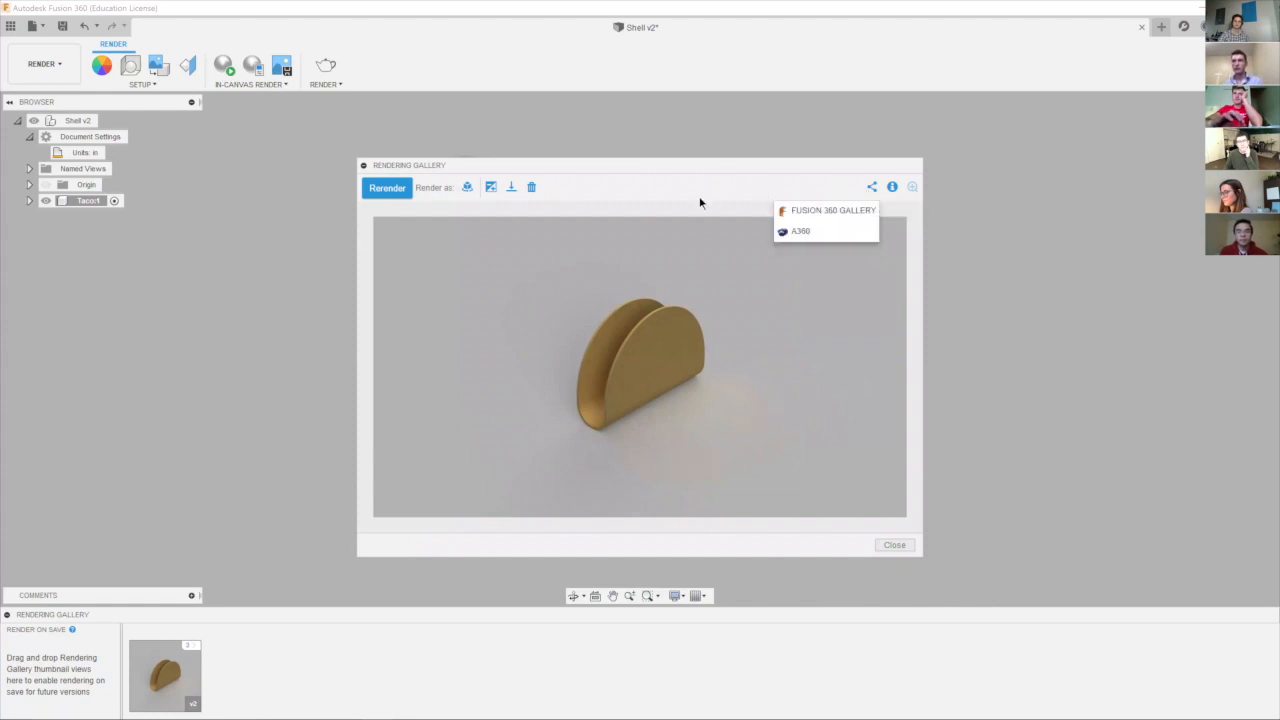
Download the brass rendering to the Desktop as a PNG image named TACO, and minimize Fusion 360 to return to the presentation slides.
{"action": "left_click", "coordinate": [511, 187]}
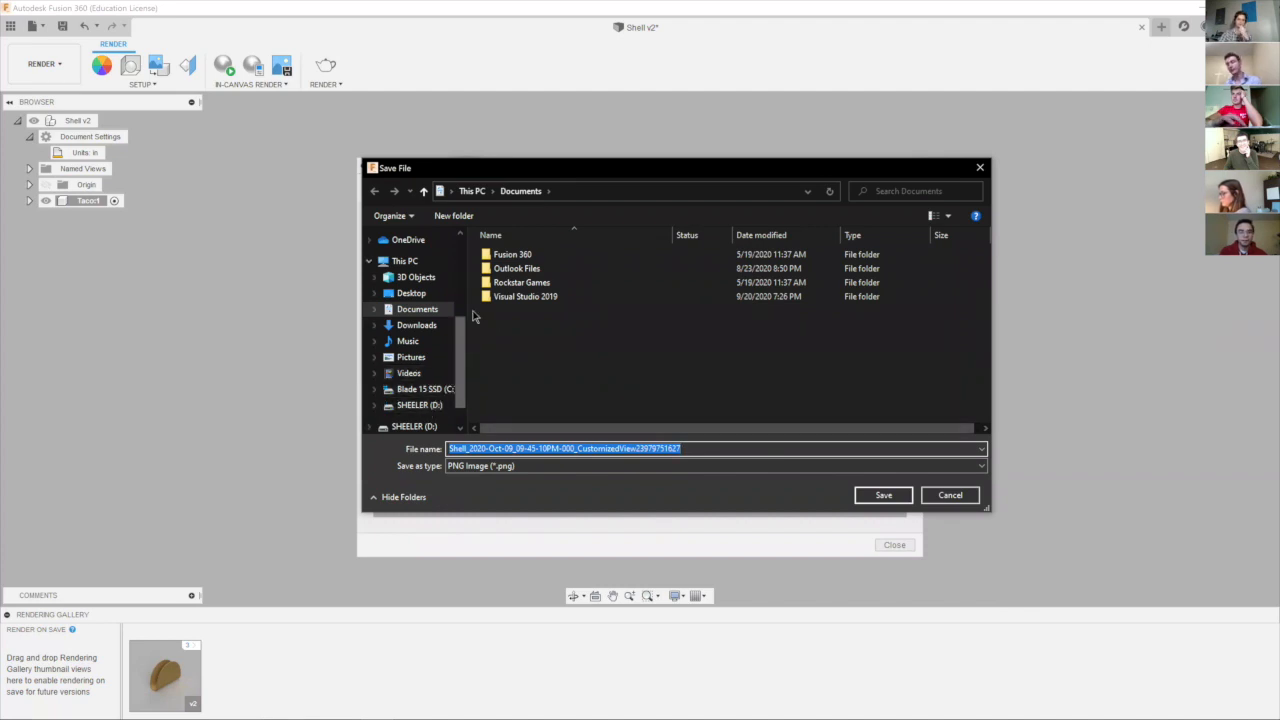
{"action": "left_click", "coordinate": [411, 293]}
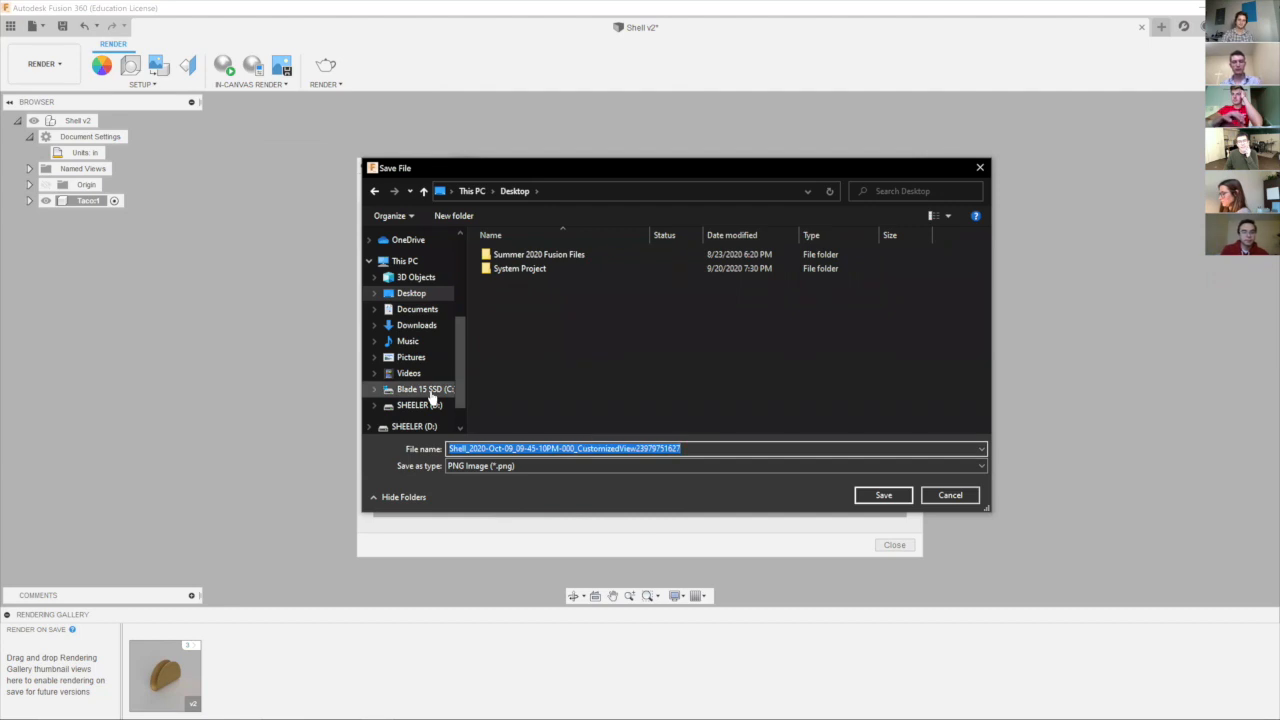
{"action": "type", "text": "taco"}
{"action": "key", "text": "BackSpace"}
{"action": "key", "text": "BackSpace"}
{"action": "key", "text": "BackSpace"}
{"action": "key", "text": "BackSpace"}
{"action": "type", "text": "TACO"}
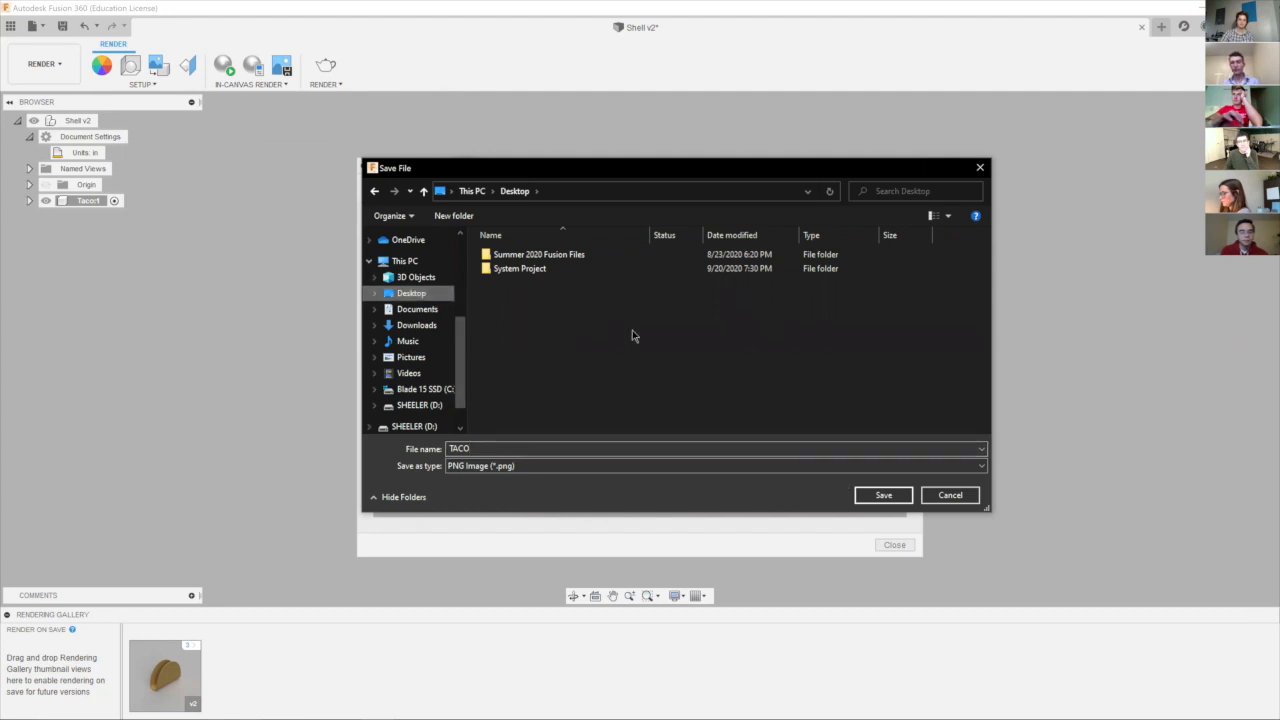
{"action": "left_click", "coordinate": [883, 495]}
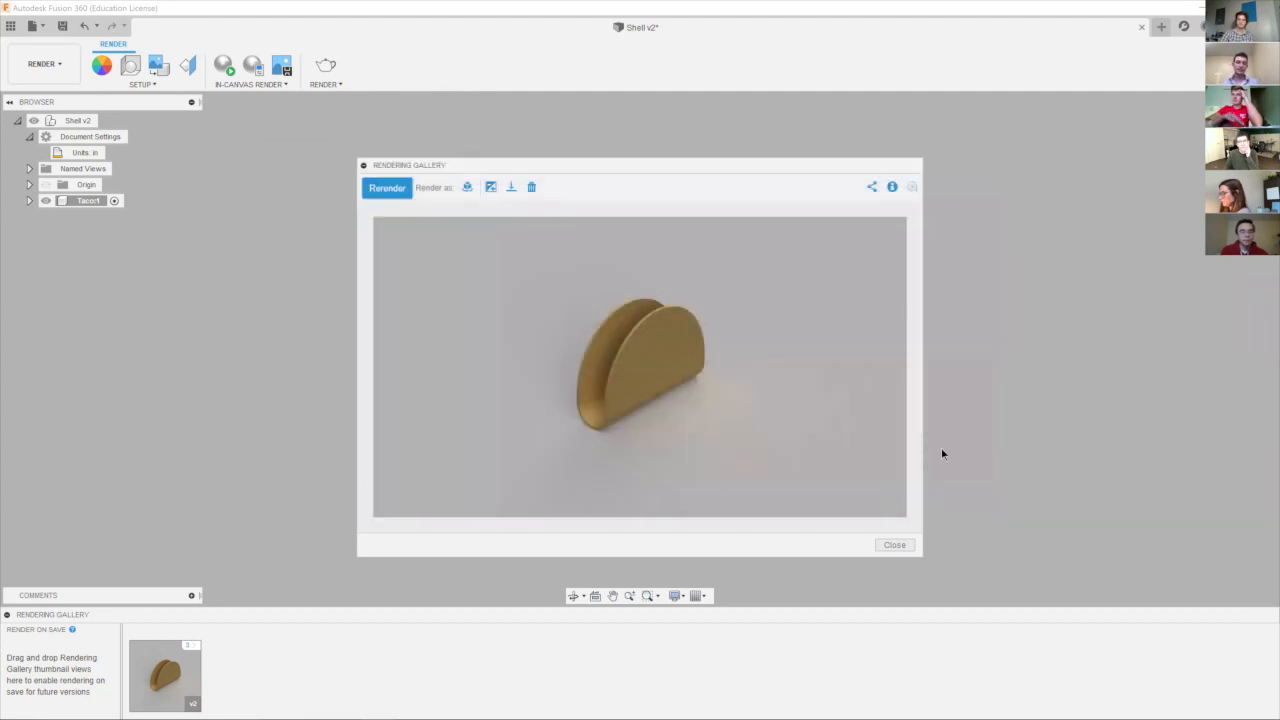
{"action": "left_click", "coordinate": [1196, 8]}
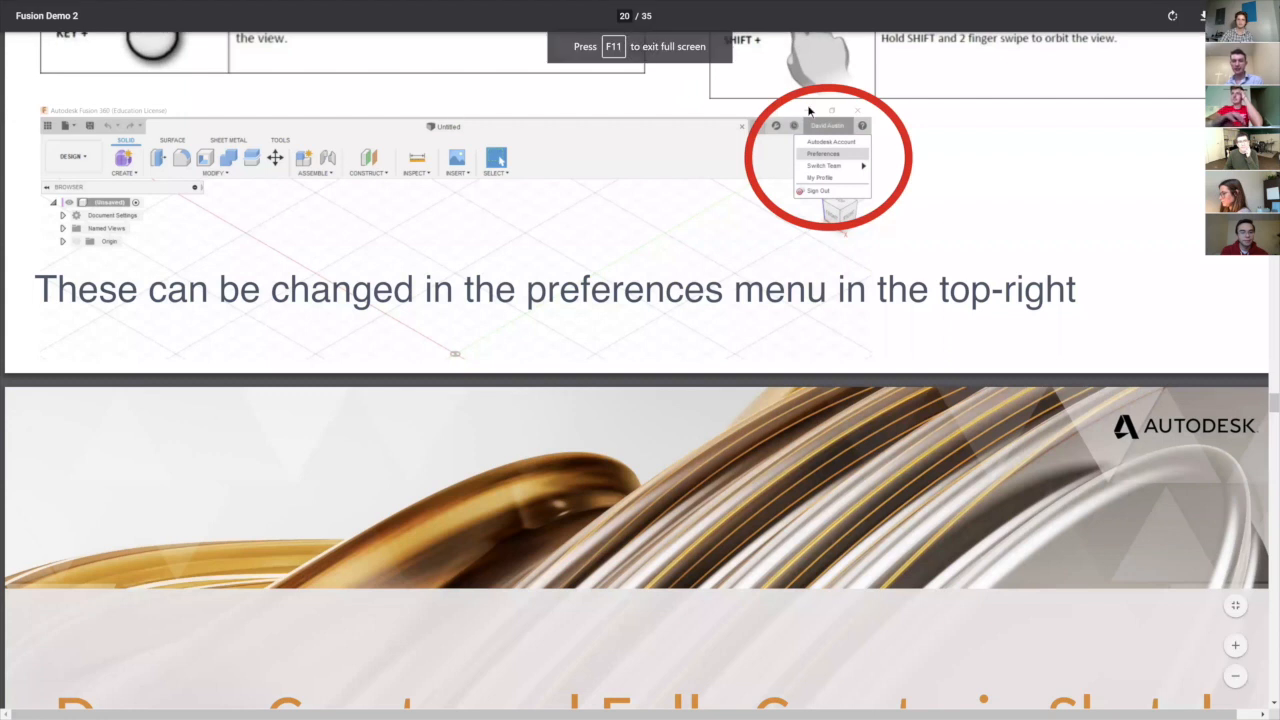